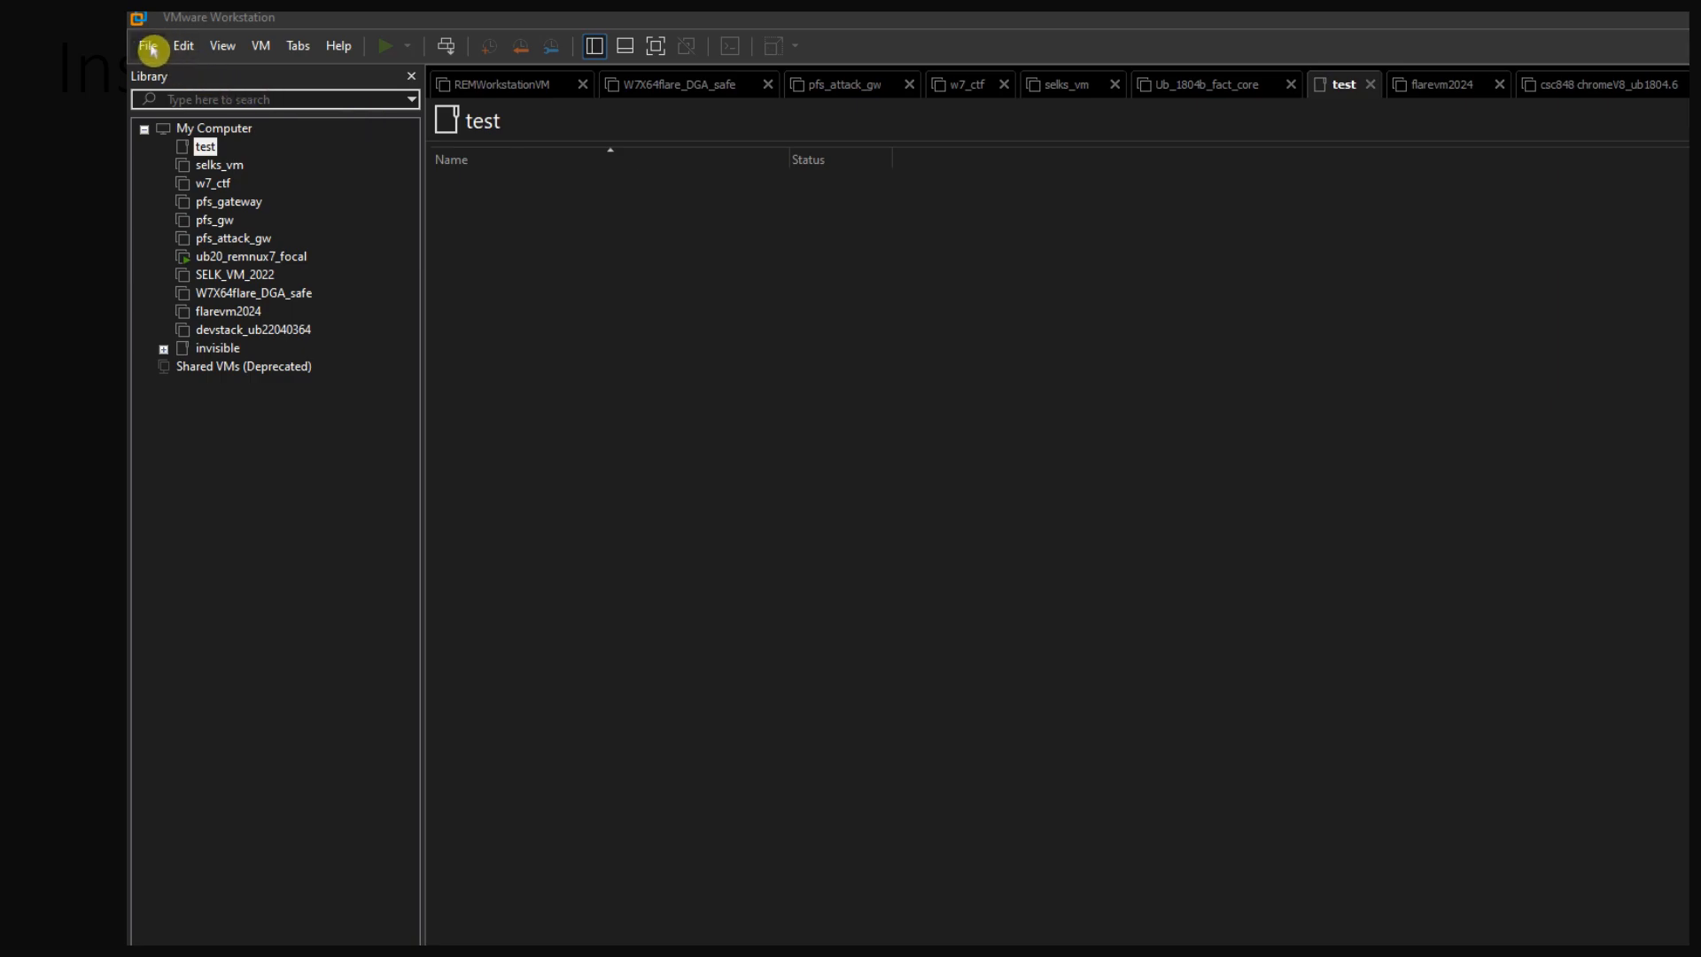
# Start a new virtual machine with the typical configuration, using ubuntu-20.04.3-desktop-amd64.iso as the installer disc image
pyautogui.click(148, 46)
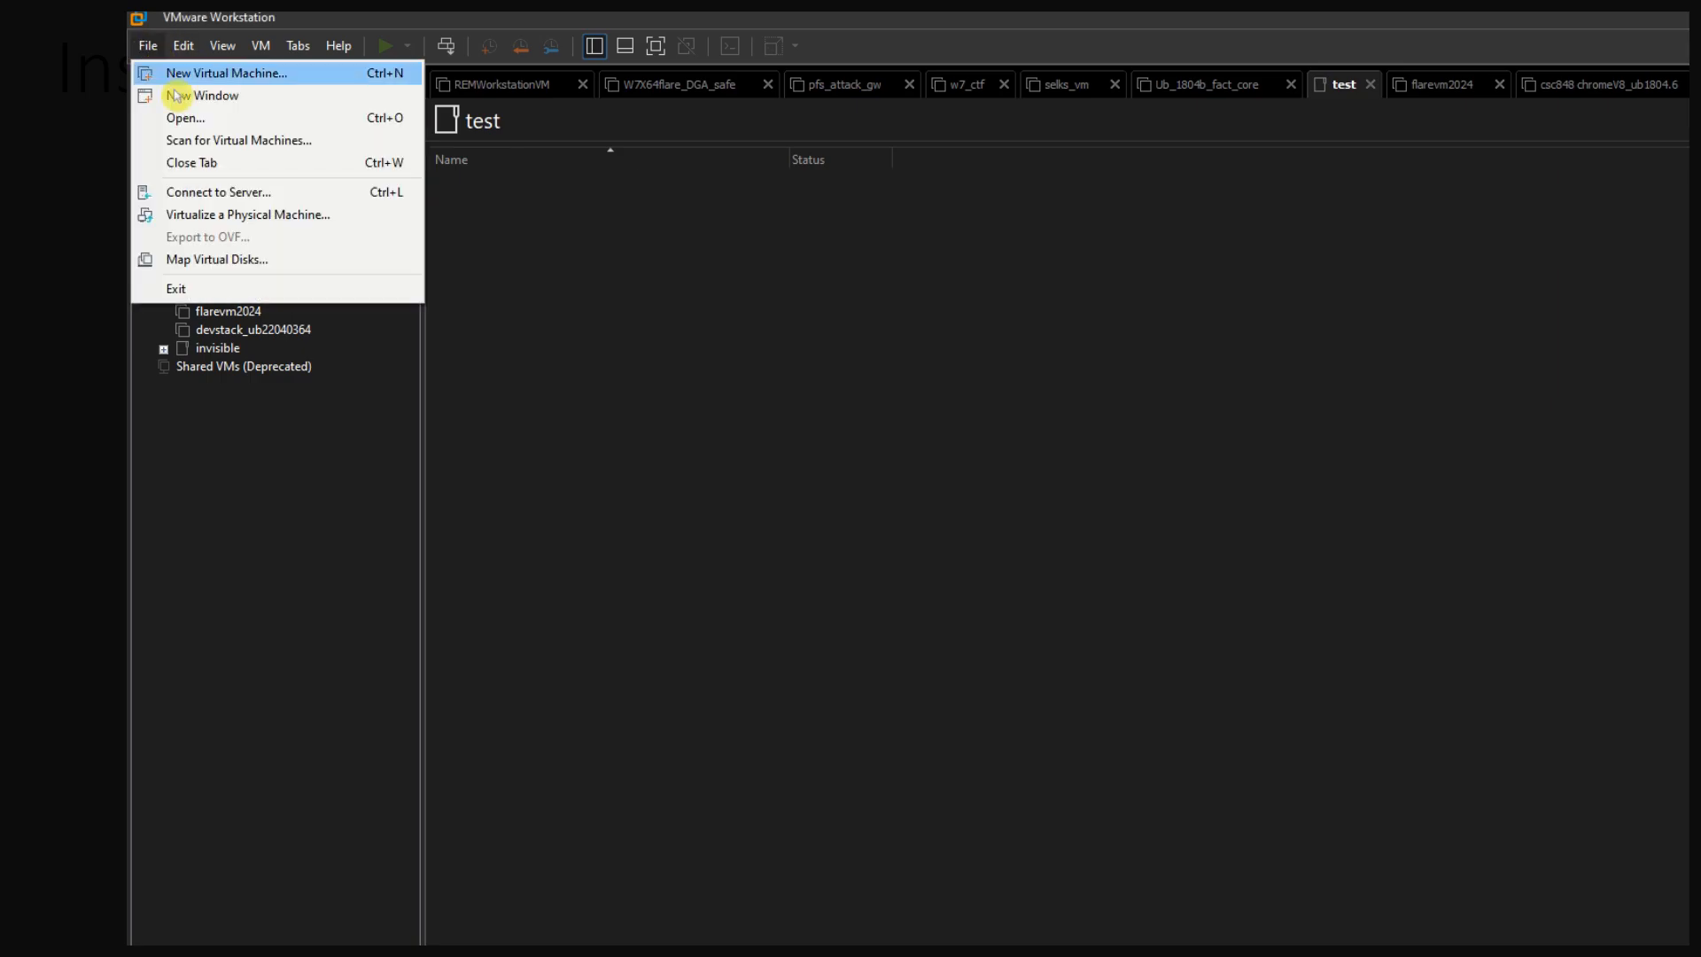
pyautogui.click(223, 78)
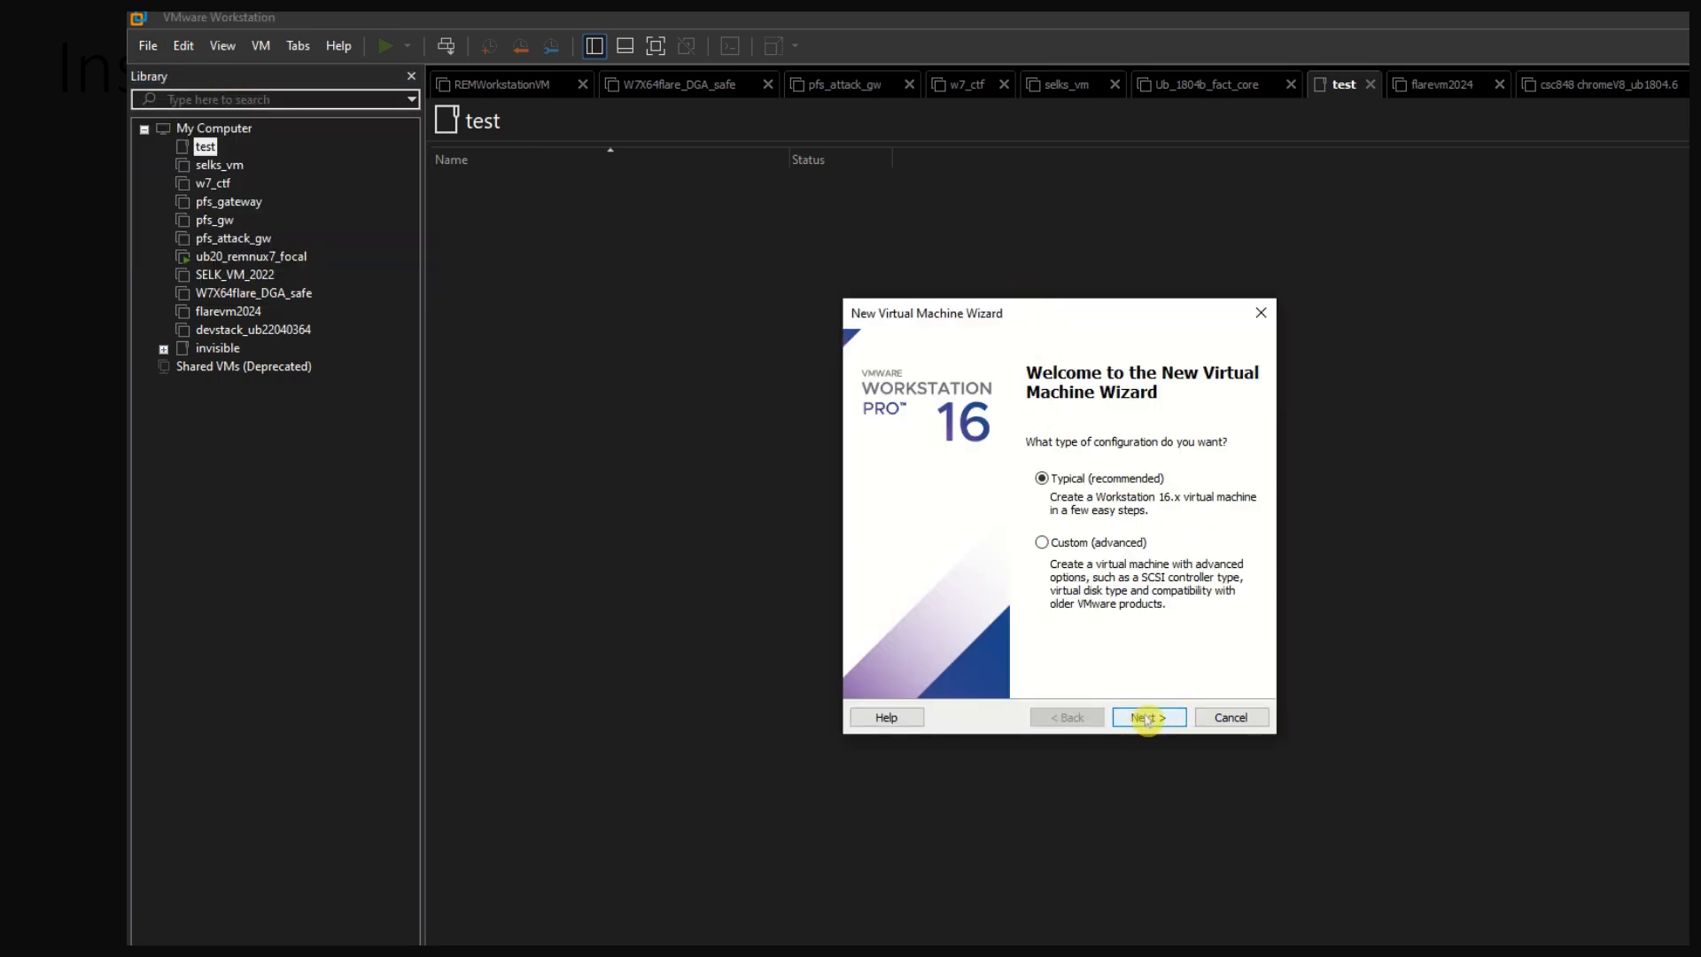
pyautogui.click(1146, 719)
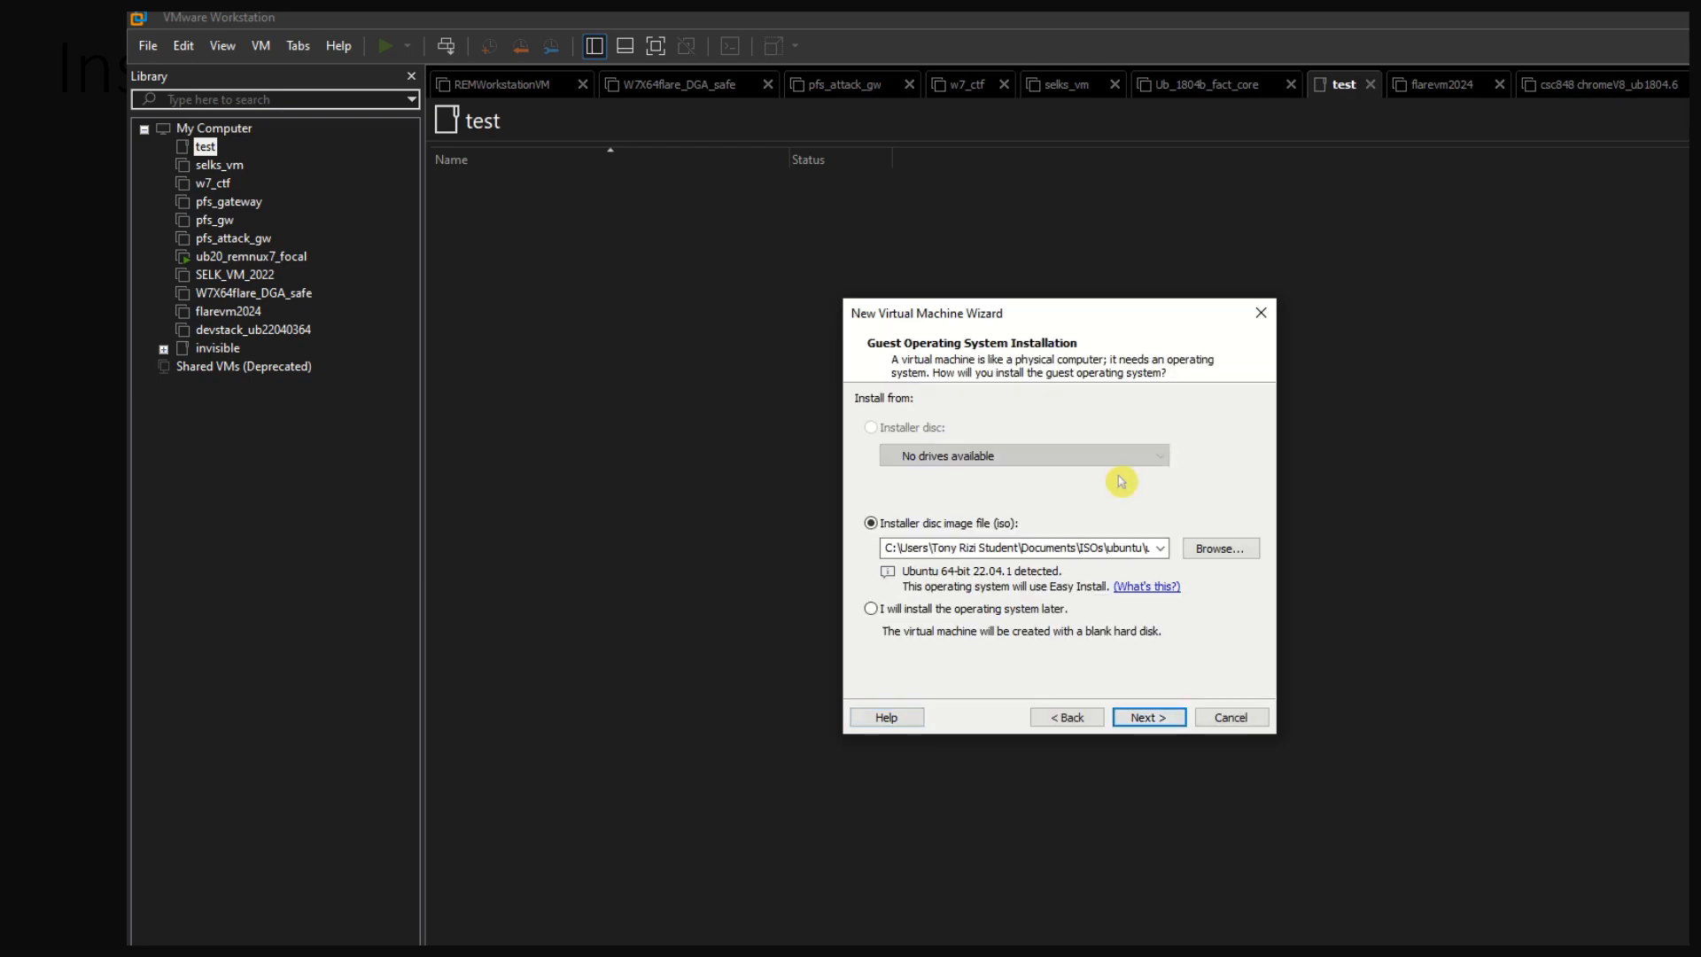
pyautogui.click(1219, 549)
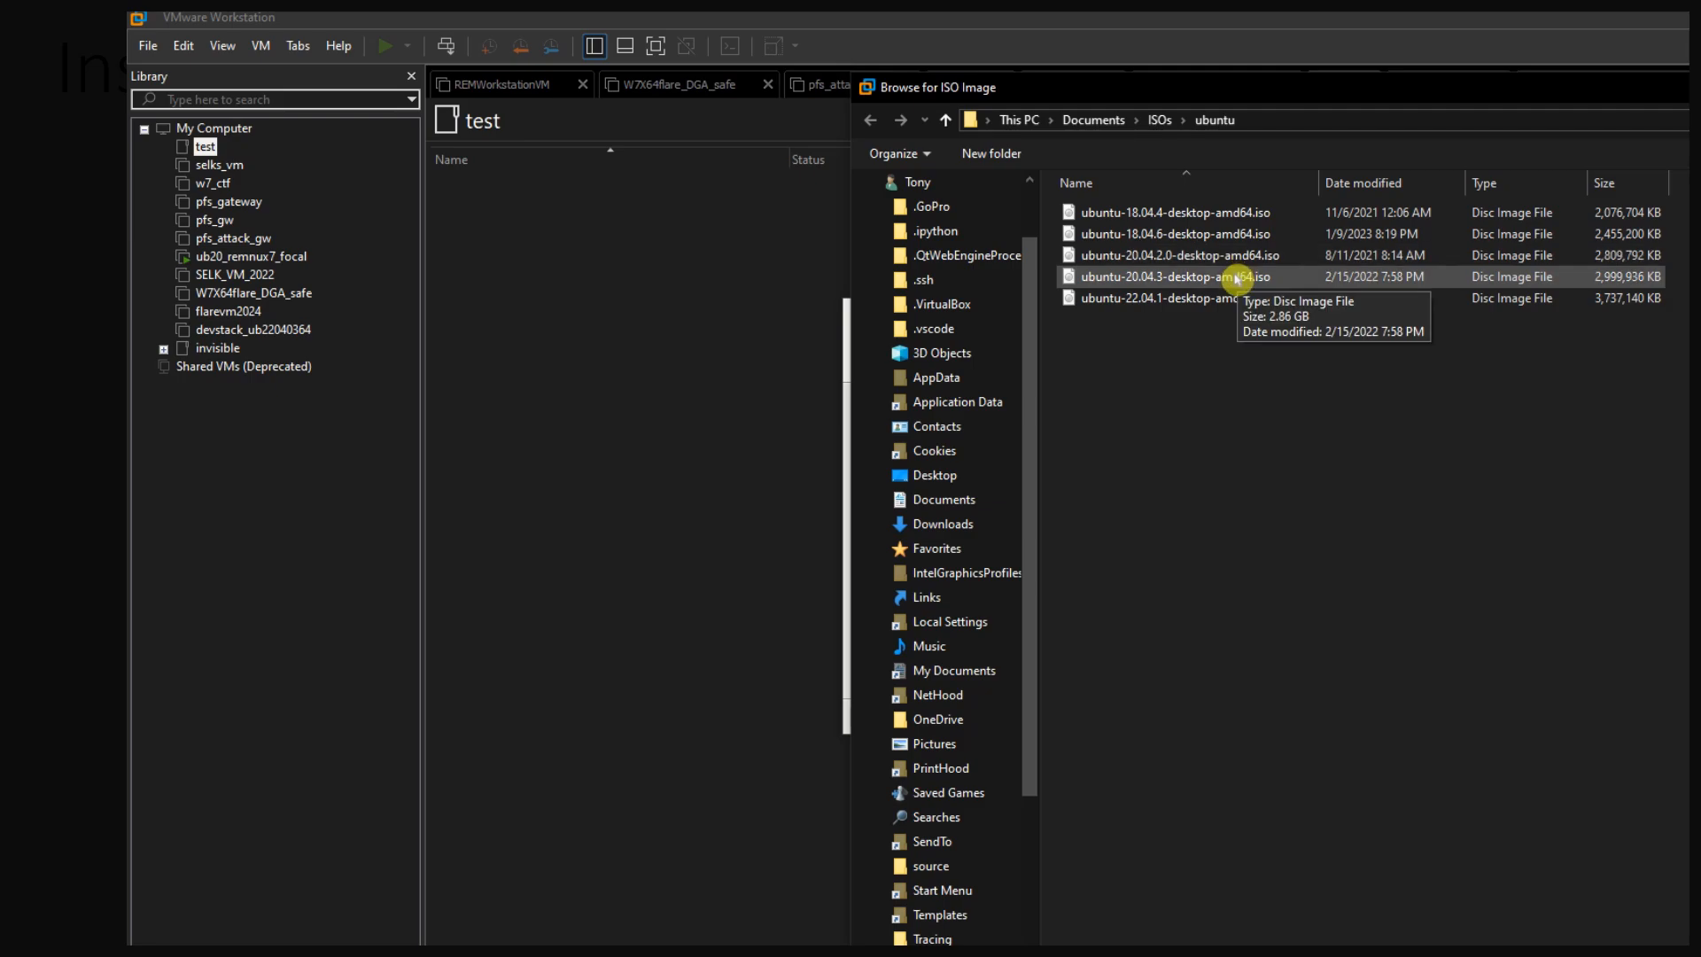
pyautogui.click(1212, 285)
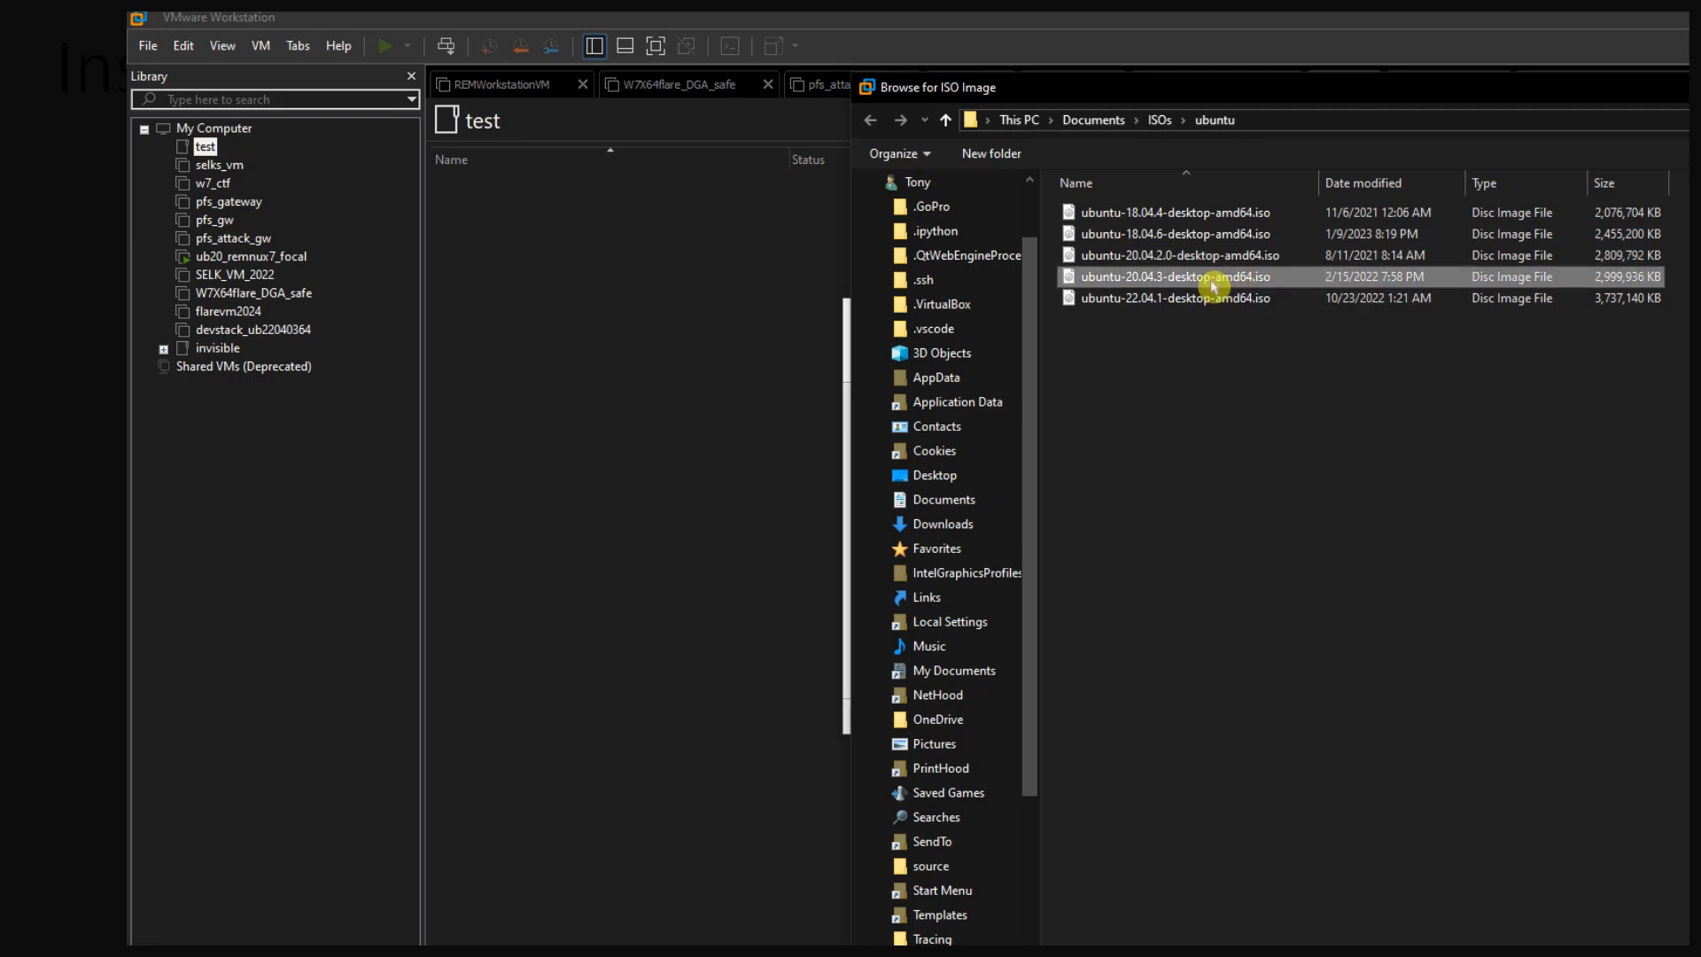
pyautogui.doubleClick(1212, 285)
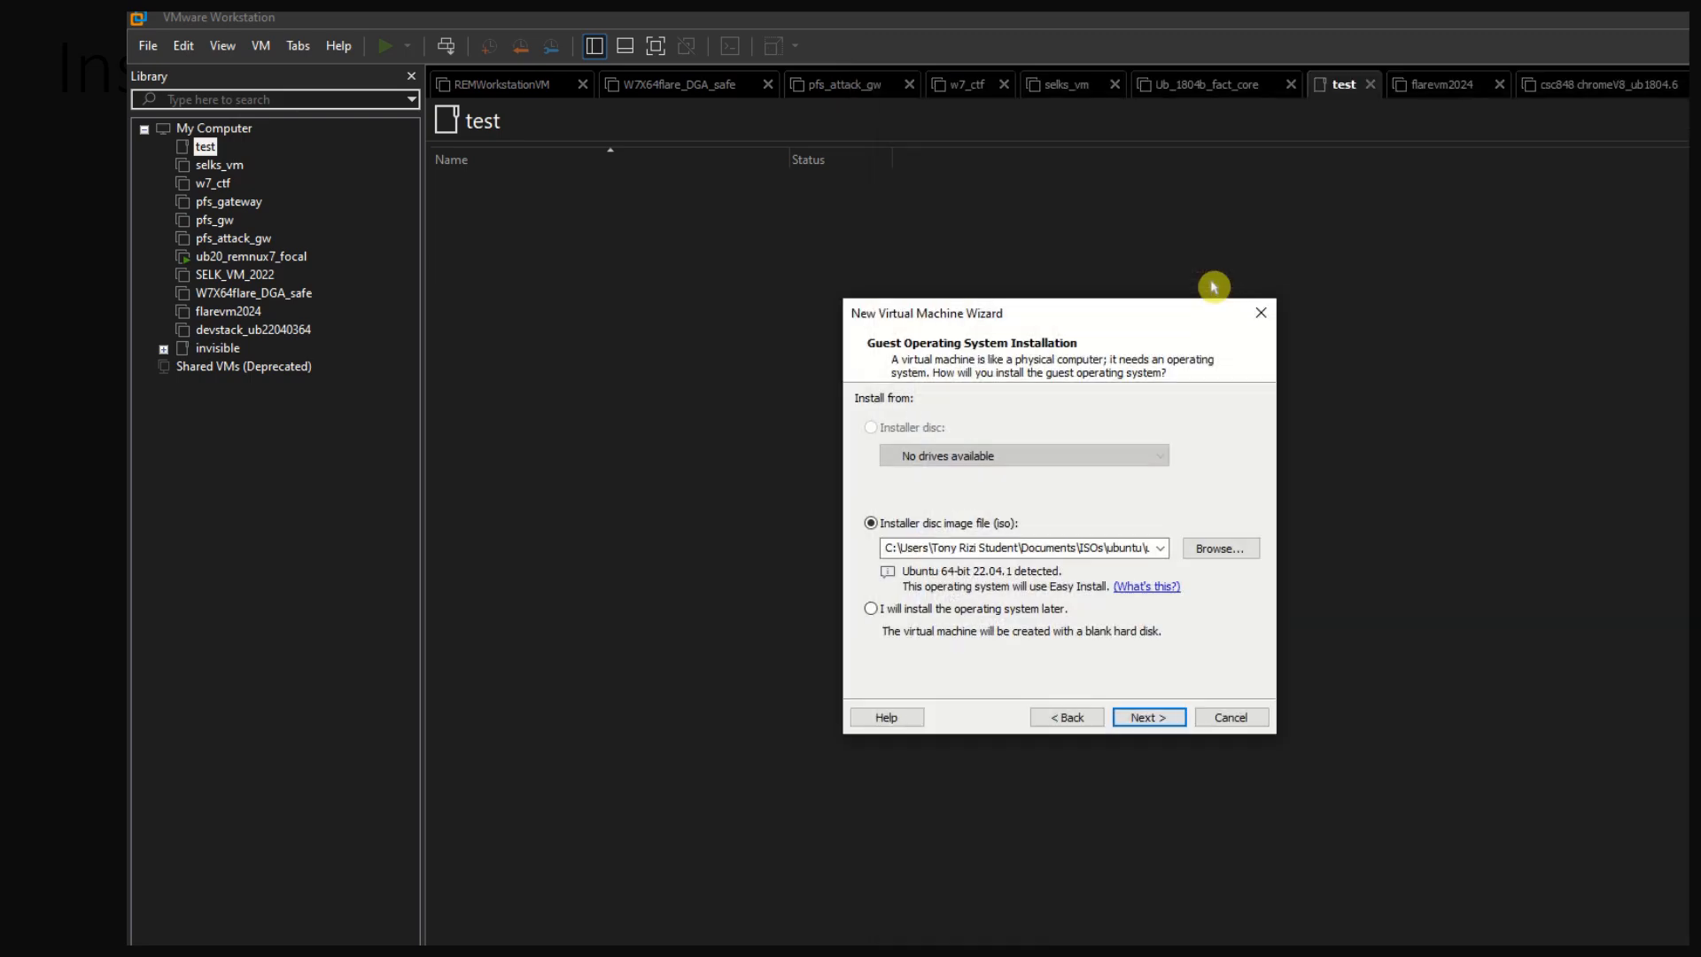
pyautogui.click(1148, 716)
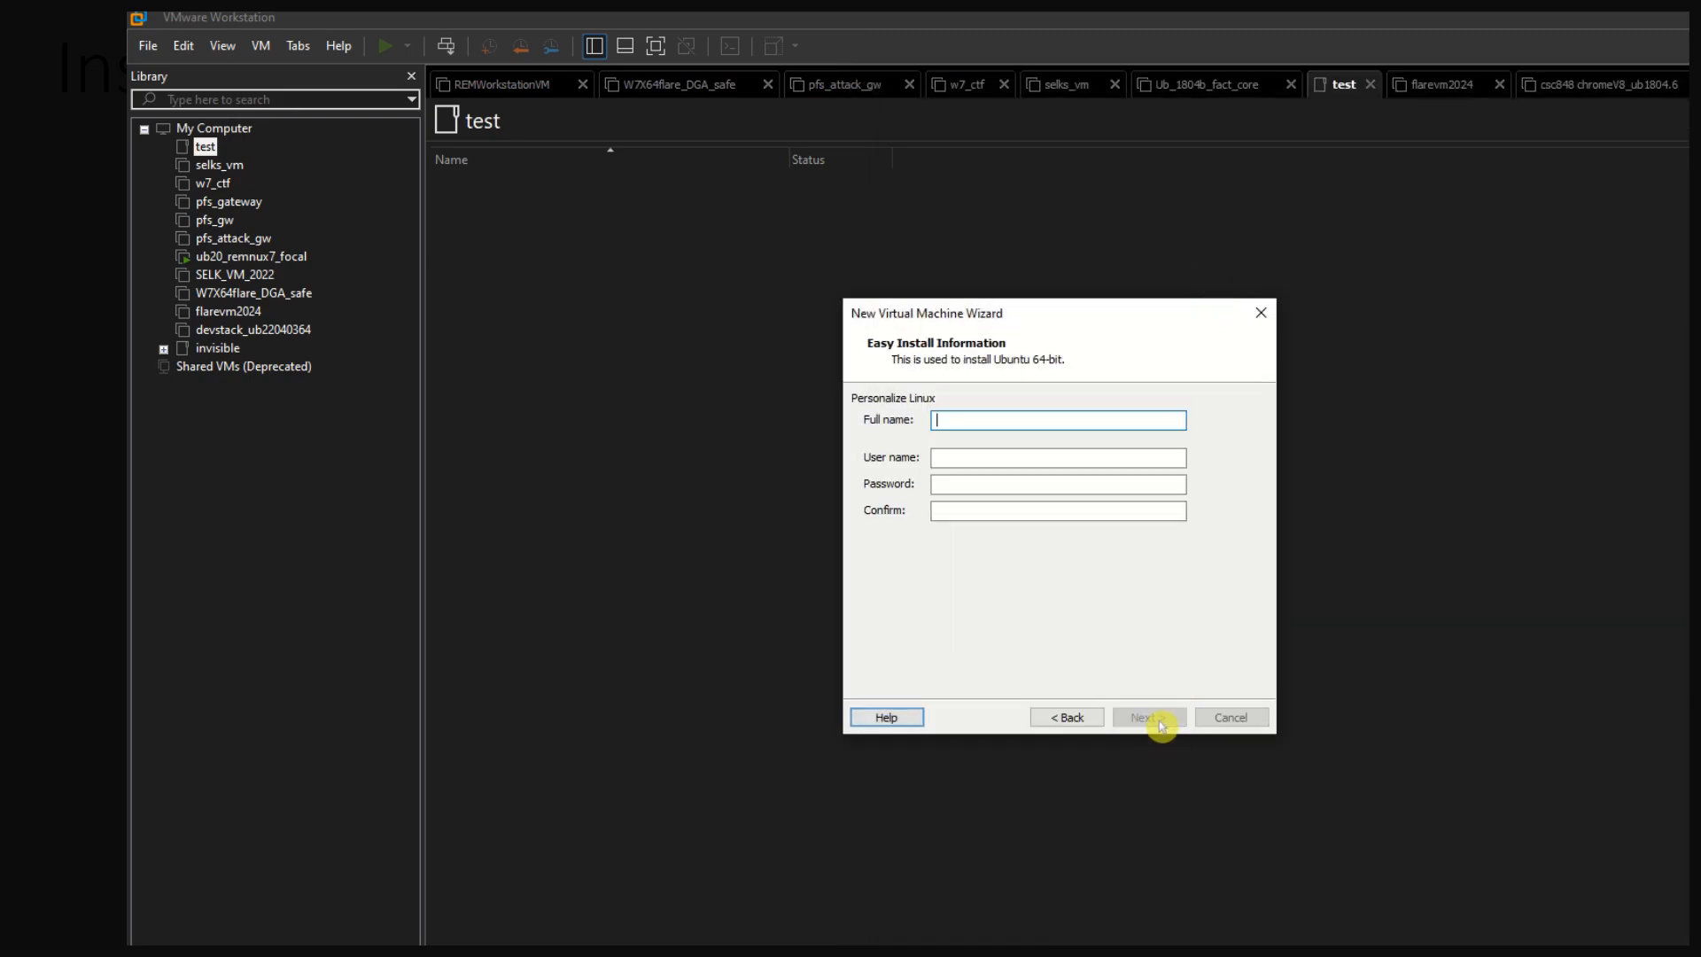
# Set the Easy Install full name and user name to "ubuntu" and enter the account password
pyautogui.write('ubuntu')
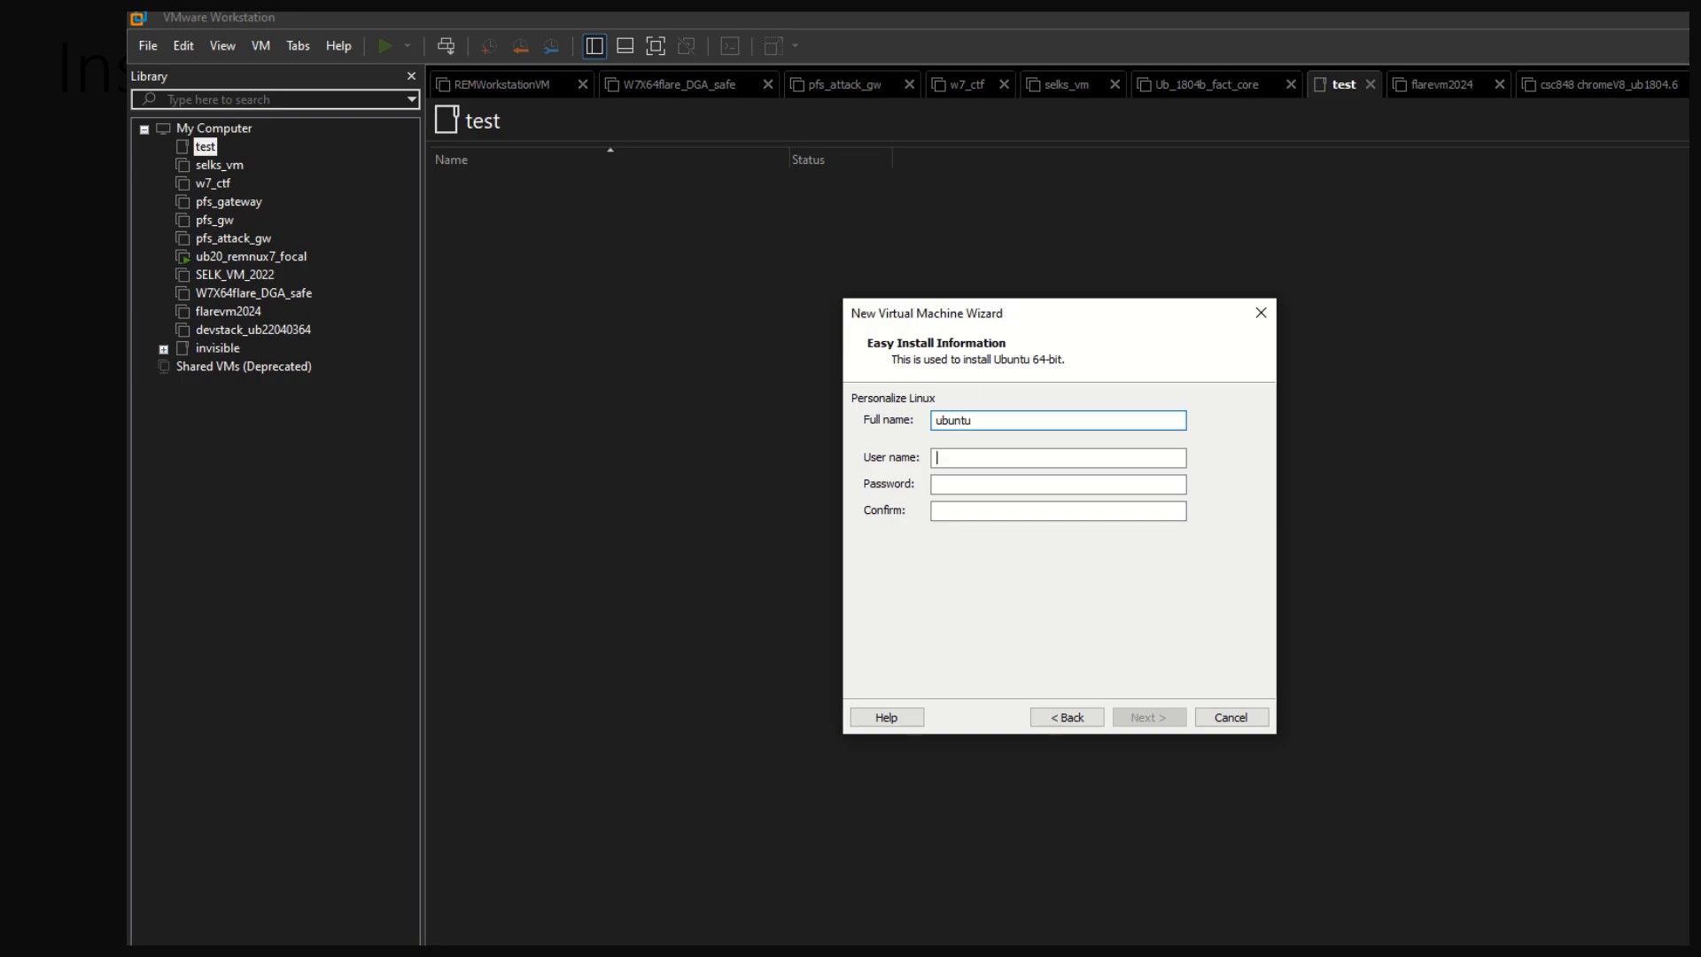
pyautogui.write('buntu')
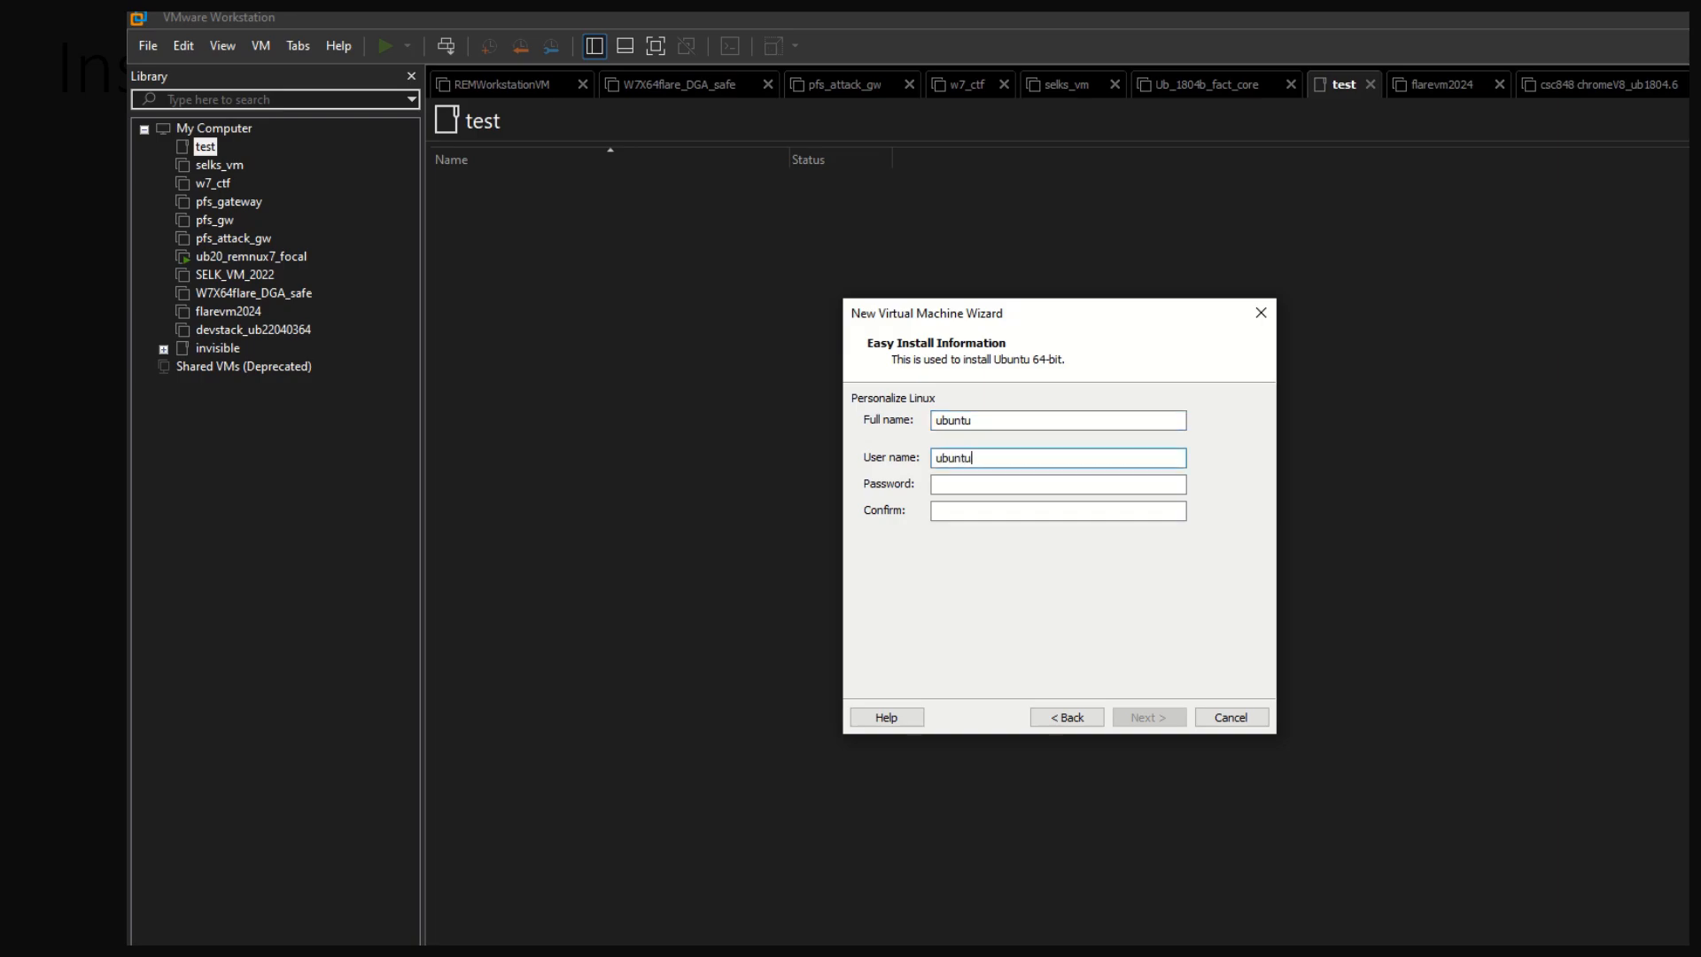
pyautogui.press('Tab')
pyautogui.write('ubuntu')
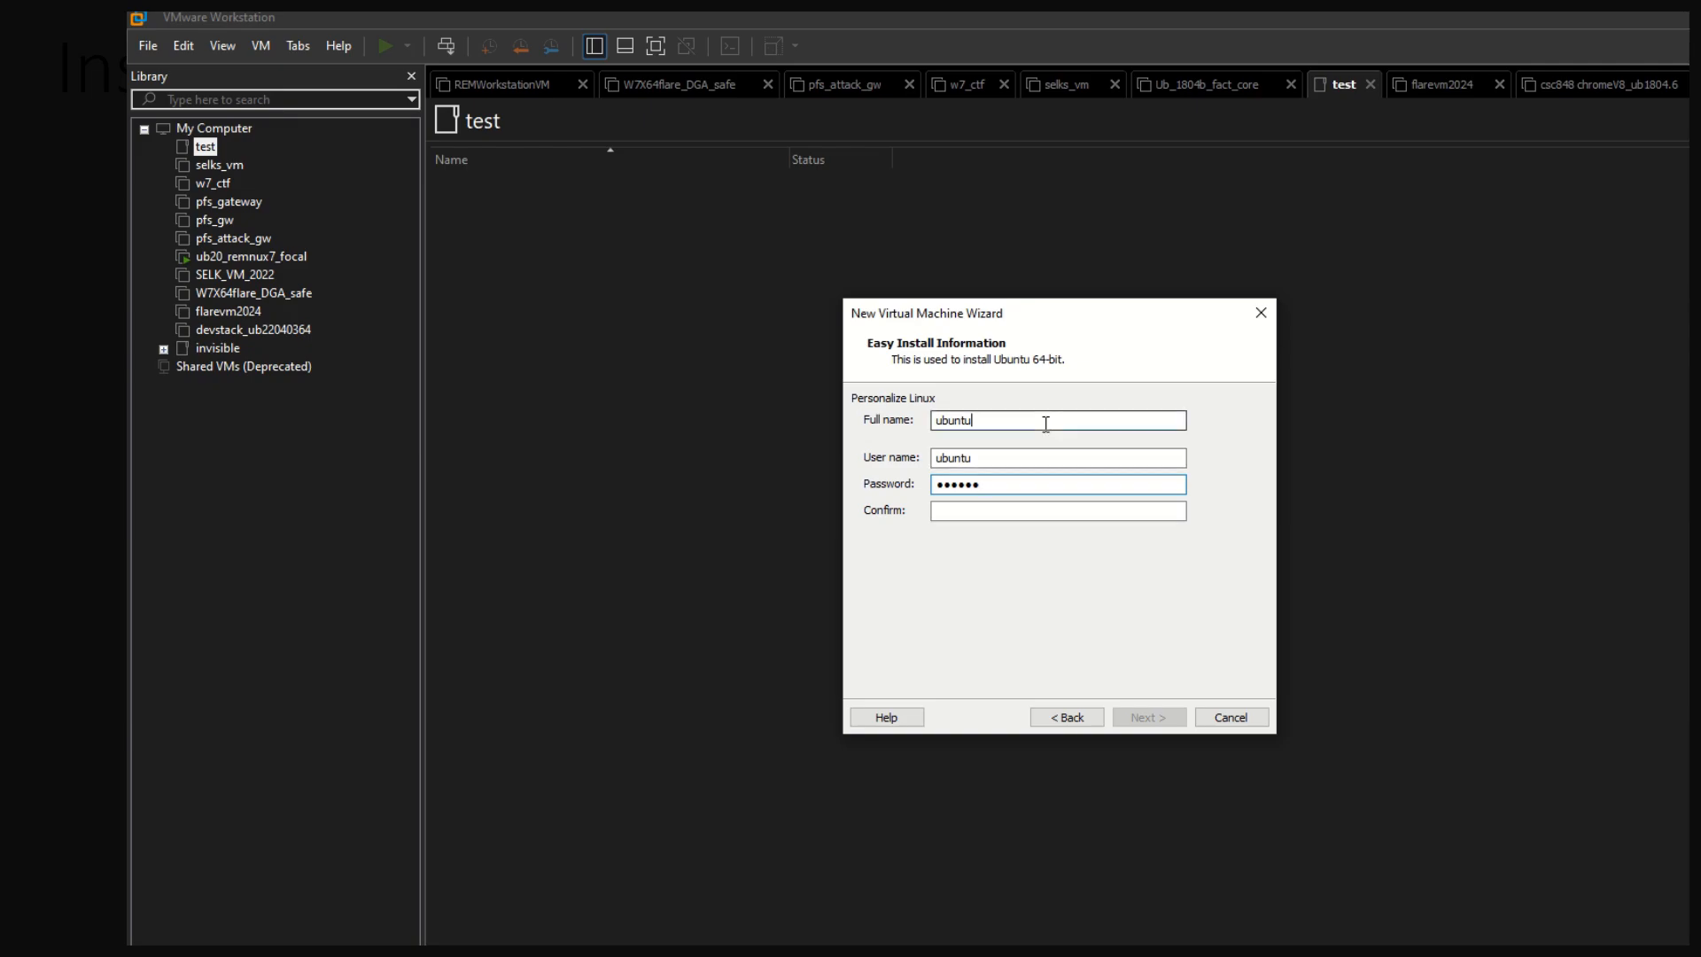
# Replace the Easy Install full name with "Remnux ubuntu"
pyautogui.moveTo(1045, 422); pyautogui.dragTo(742, 411)
pyautogui.write('Re')
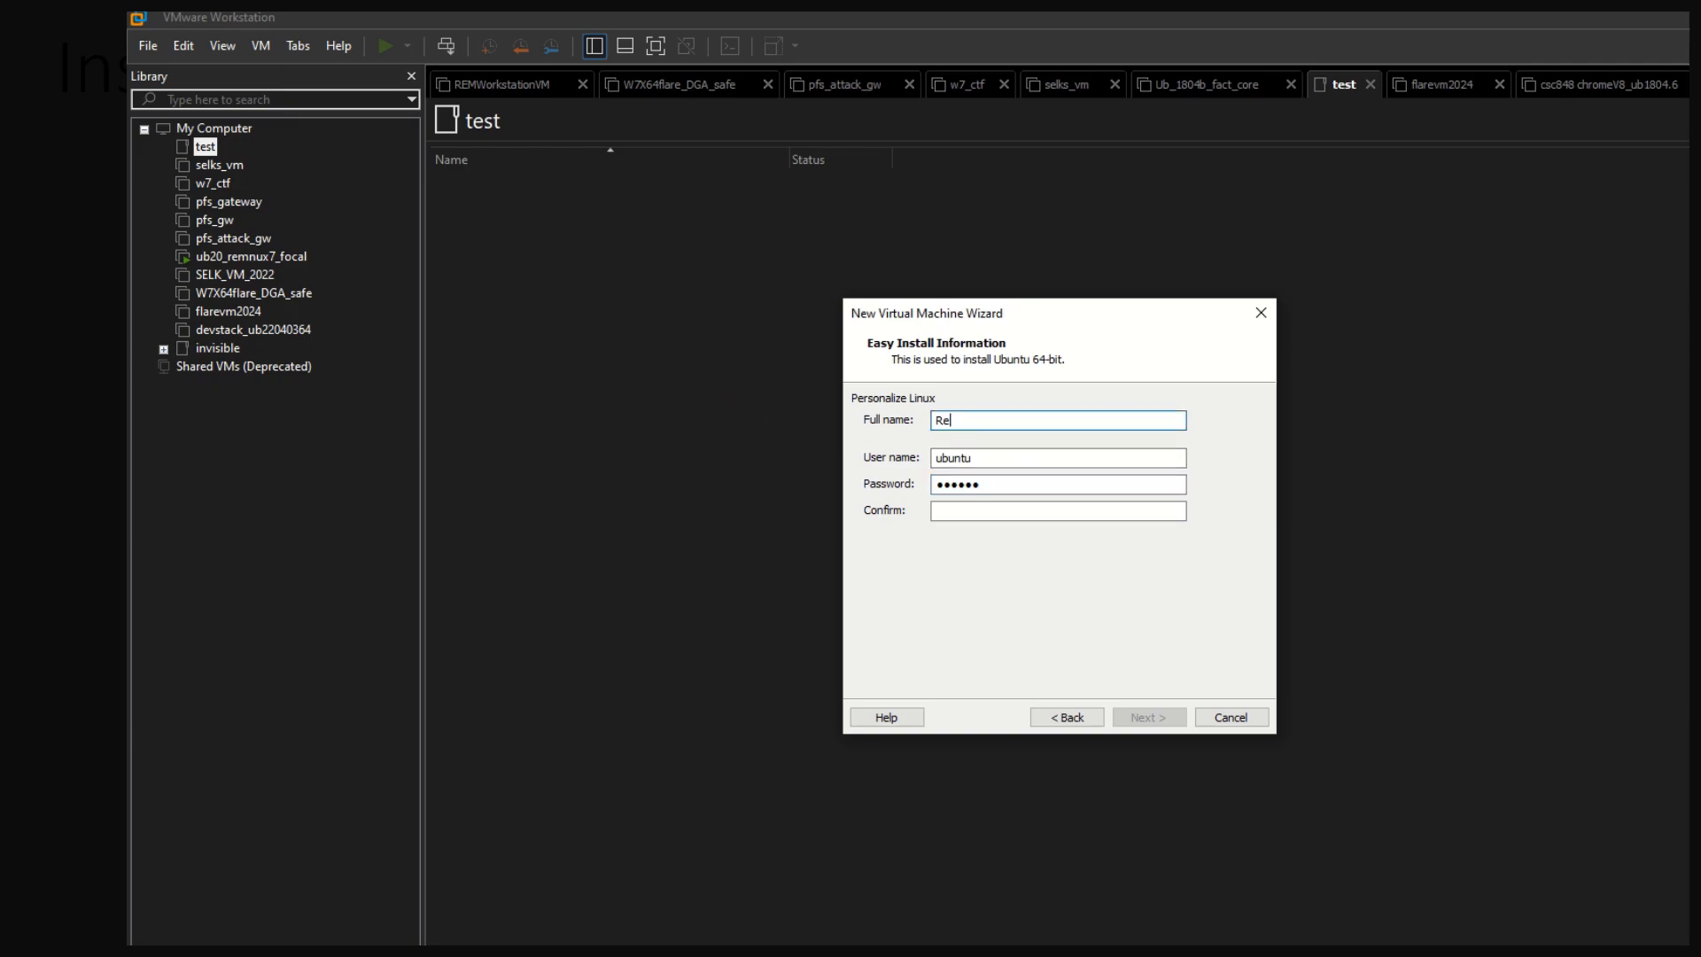
pyautogui.write('mun')
pyautogui.press('BackSpace')
pyautogui.press('BackSpace')
pyautogui.write('num')
pyautogui.press('BackSpace')
pyautogui.write('ux ubuntu')
# Enter the password confirmation, re-enter the account password to match it, and continue to the machine naming page
pyautogui.click(1015, 509)
pyautogui.write('********')
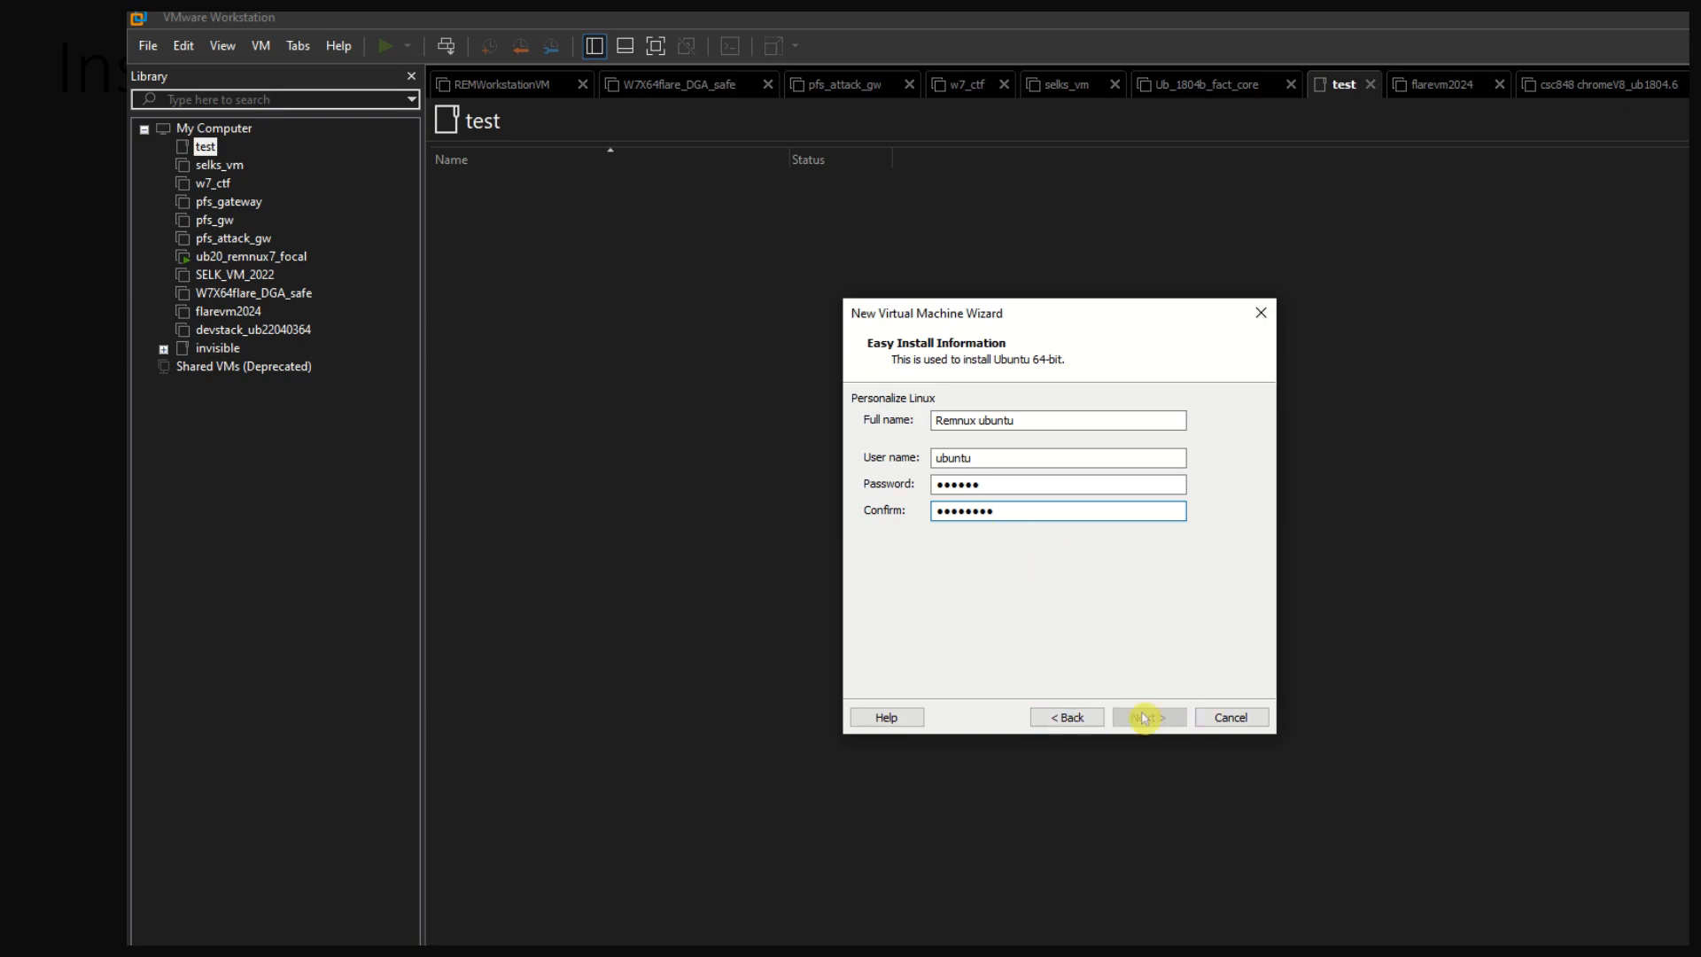
pyautogui.doubleClick(1044, 483)
pyautogui.write('********')
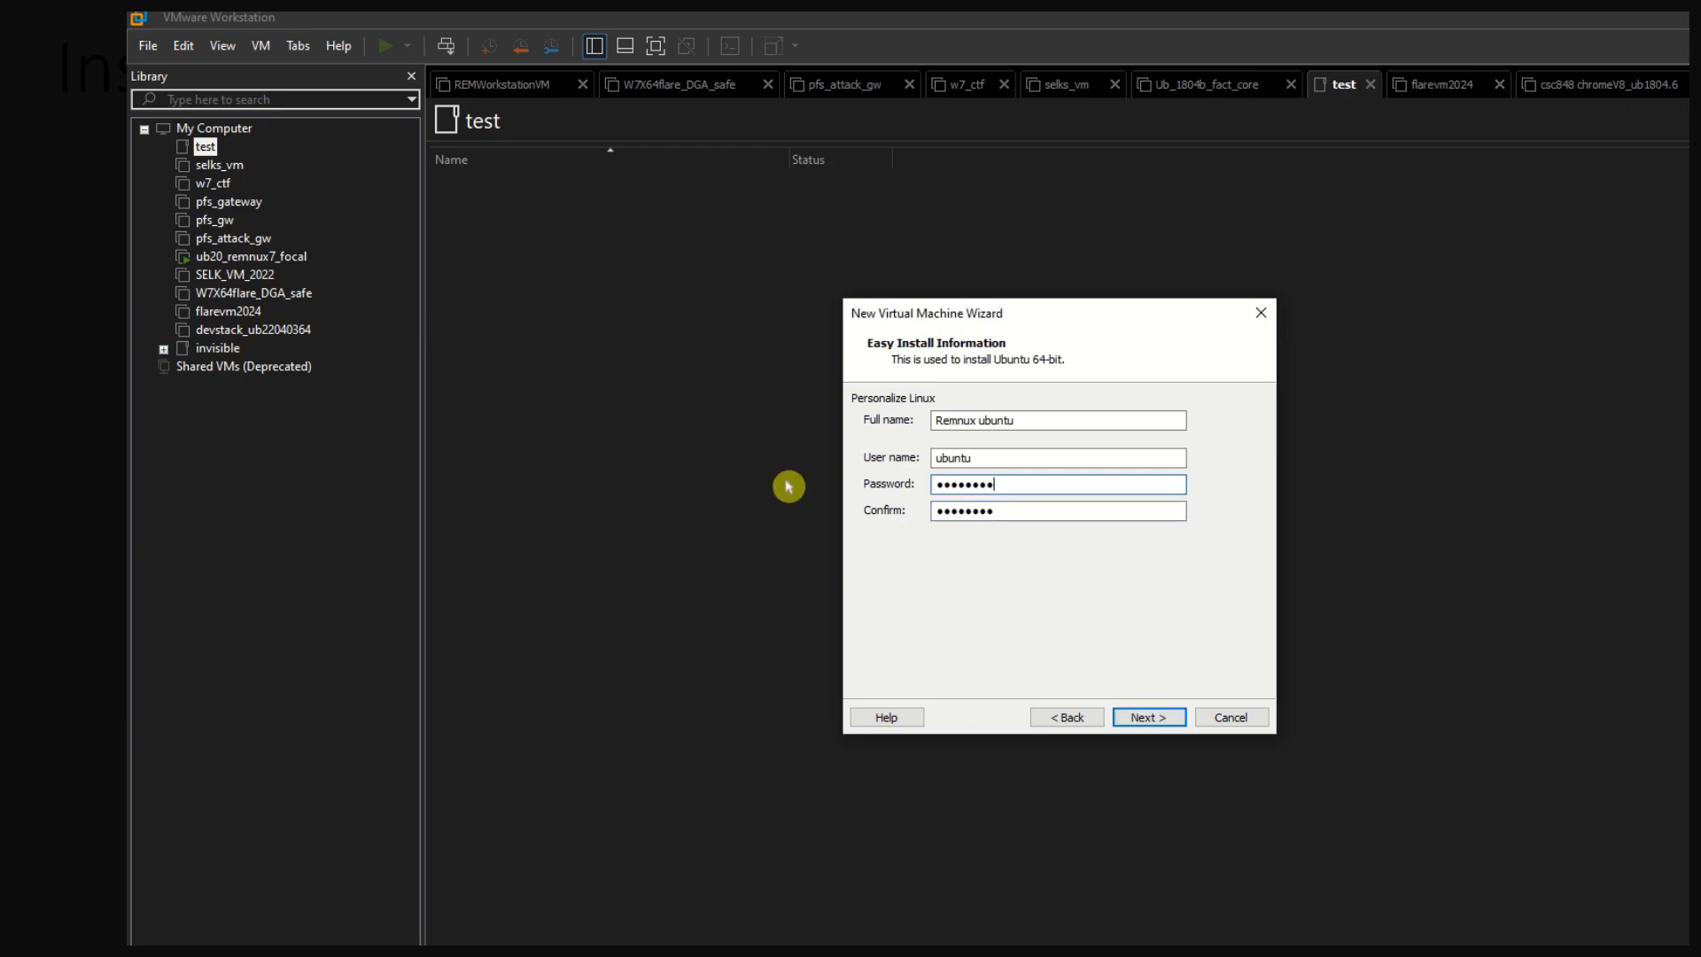
pyautogui.click(1140, 717)
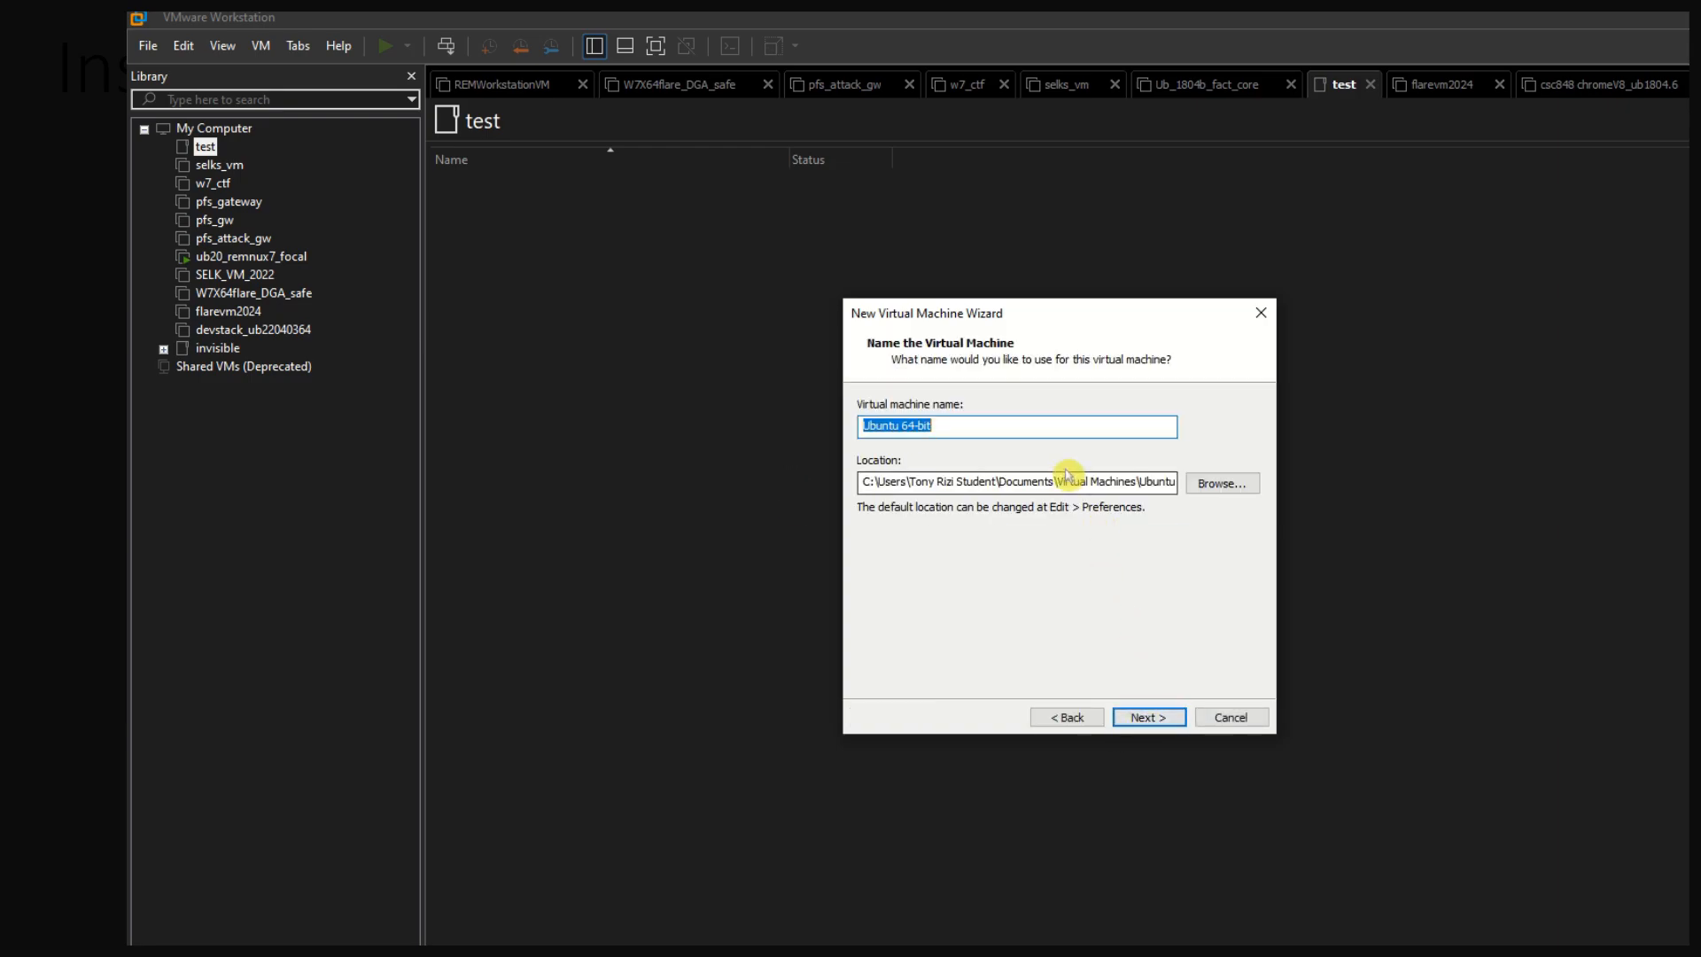
# Name the virtual machine Remnux2004 and continue to the disk capacity settings
pyautogui.write('Remn')
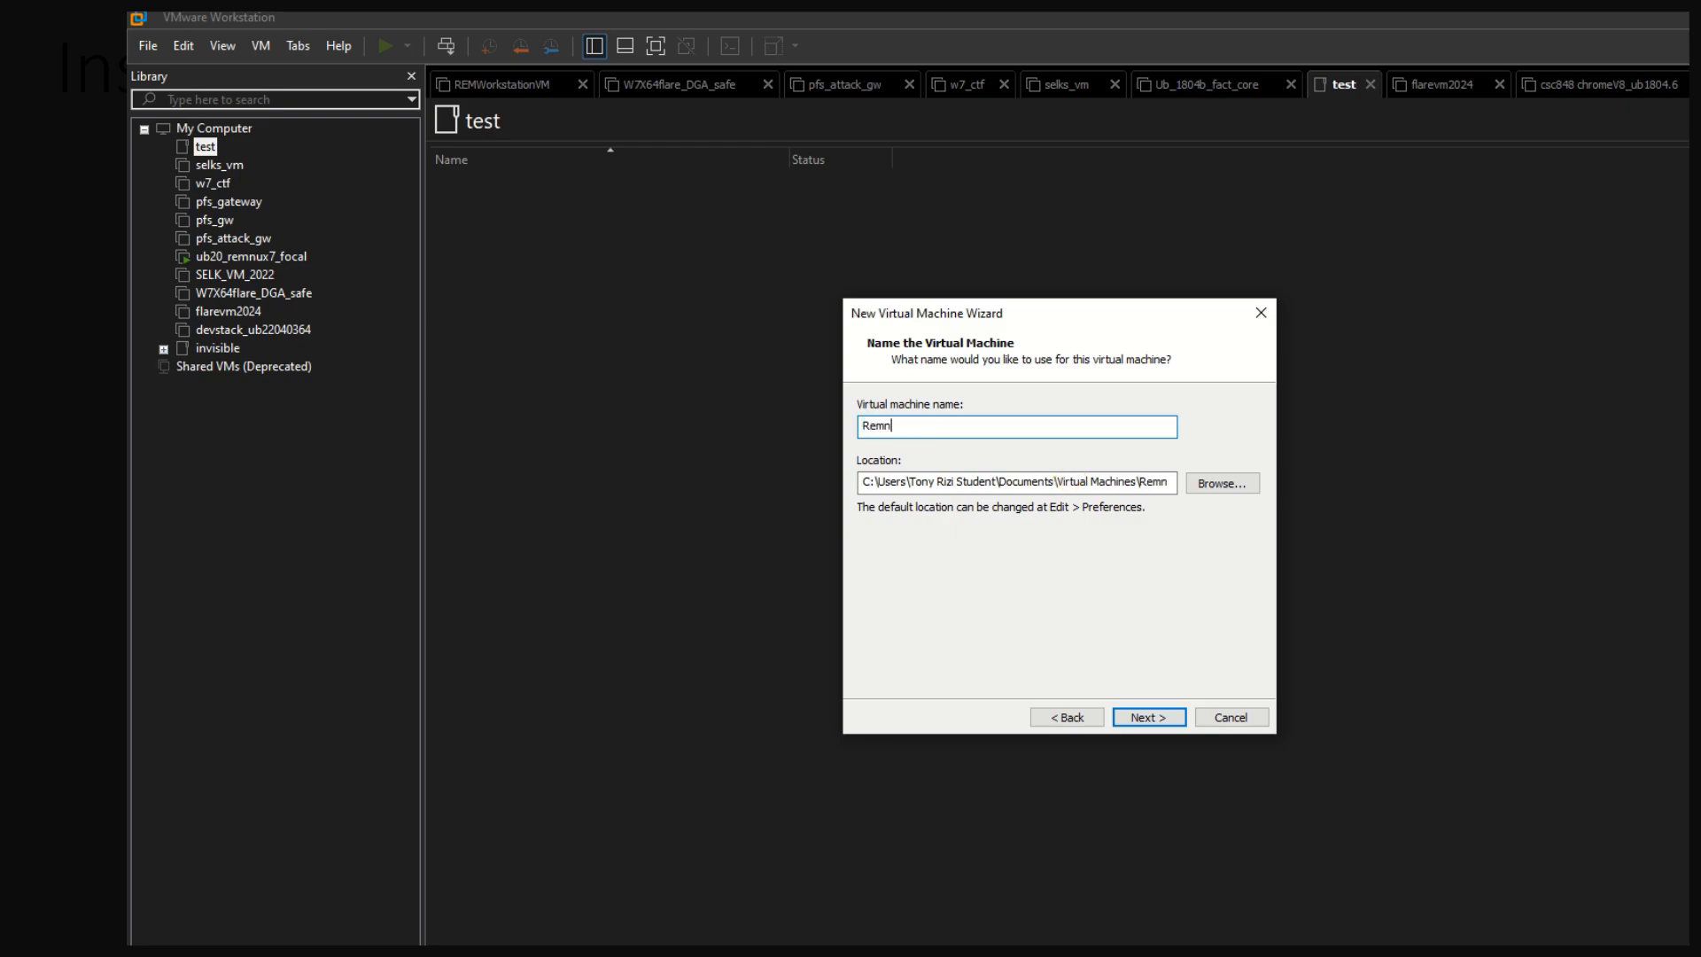
pyautogui.write('ux2004')
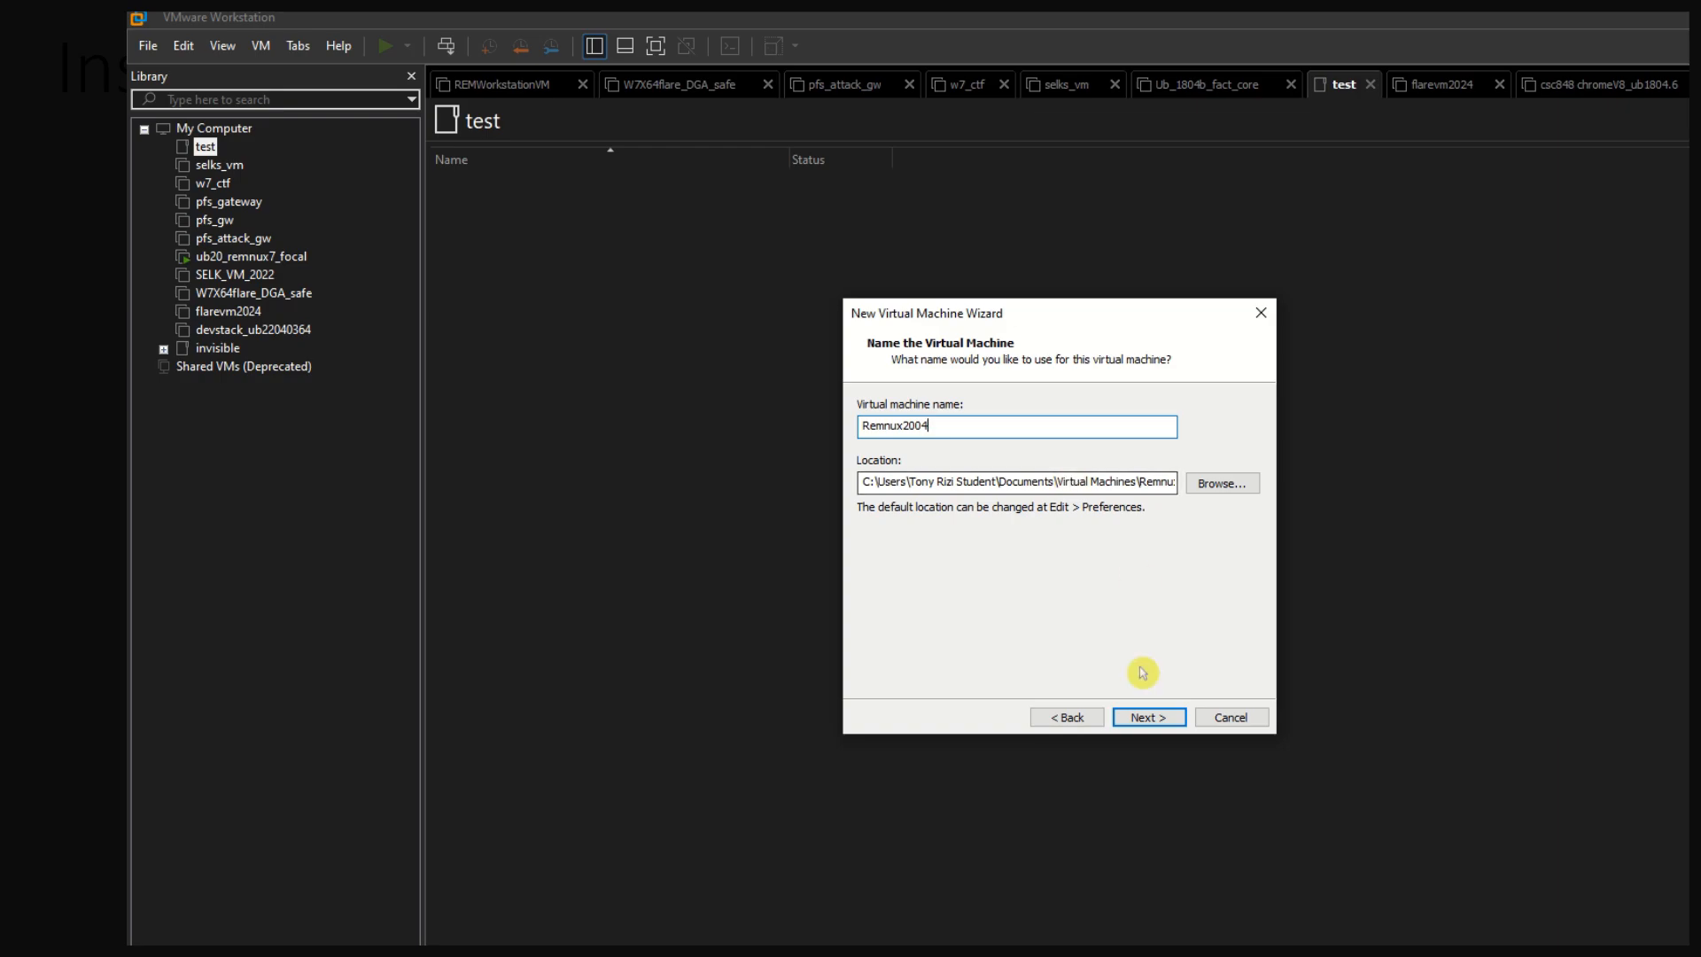
pyautogui.click(1139, 718)
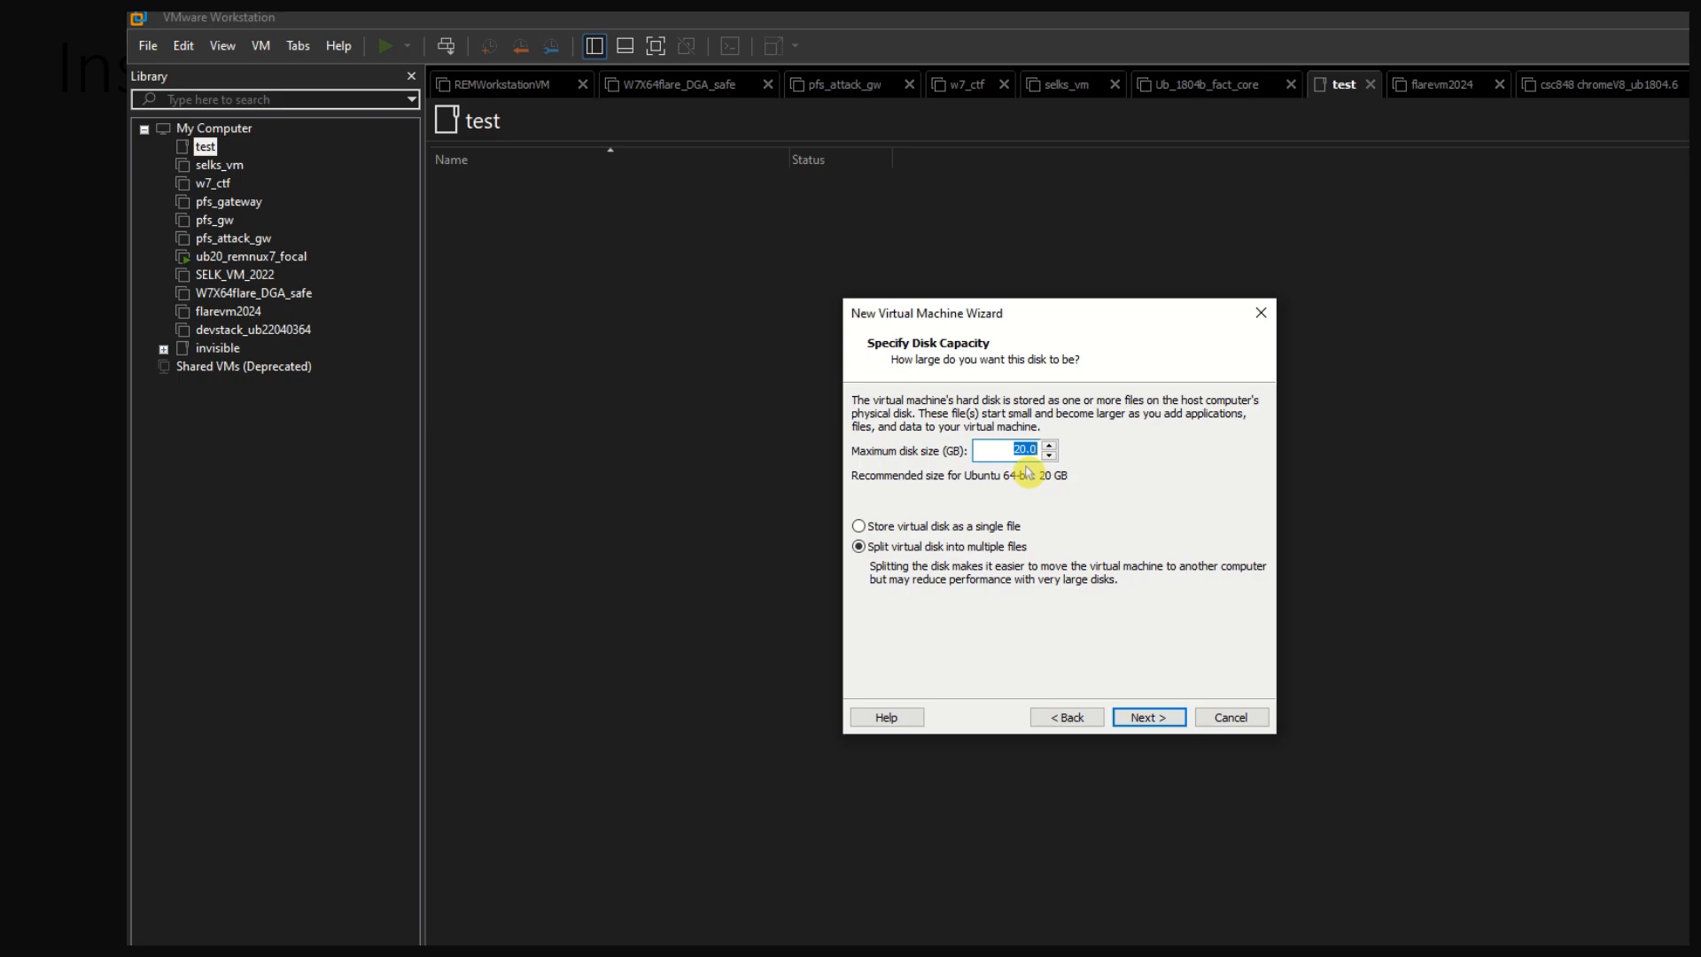
# Set the maximum disk size to 60 GB and store the virtual disk as a single file
pyautogui.write('60')
pyautogui.click(880, 528)
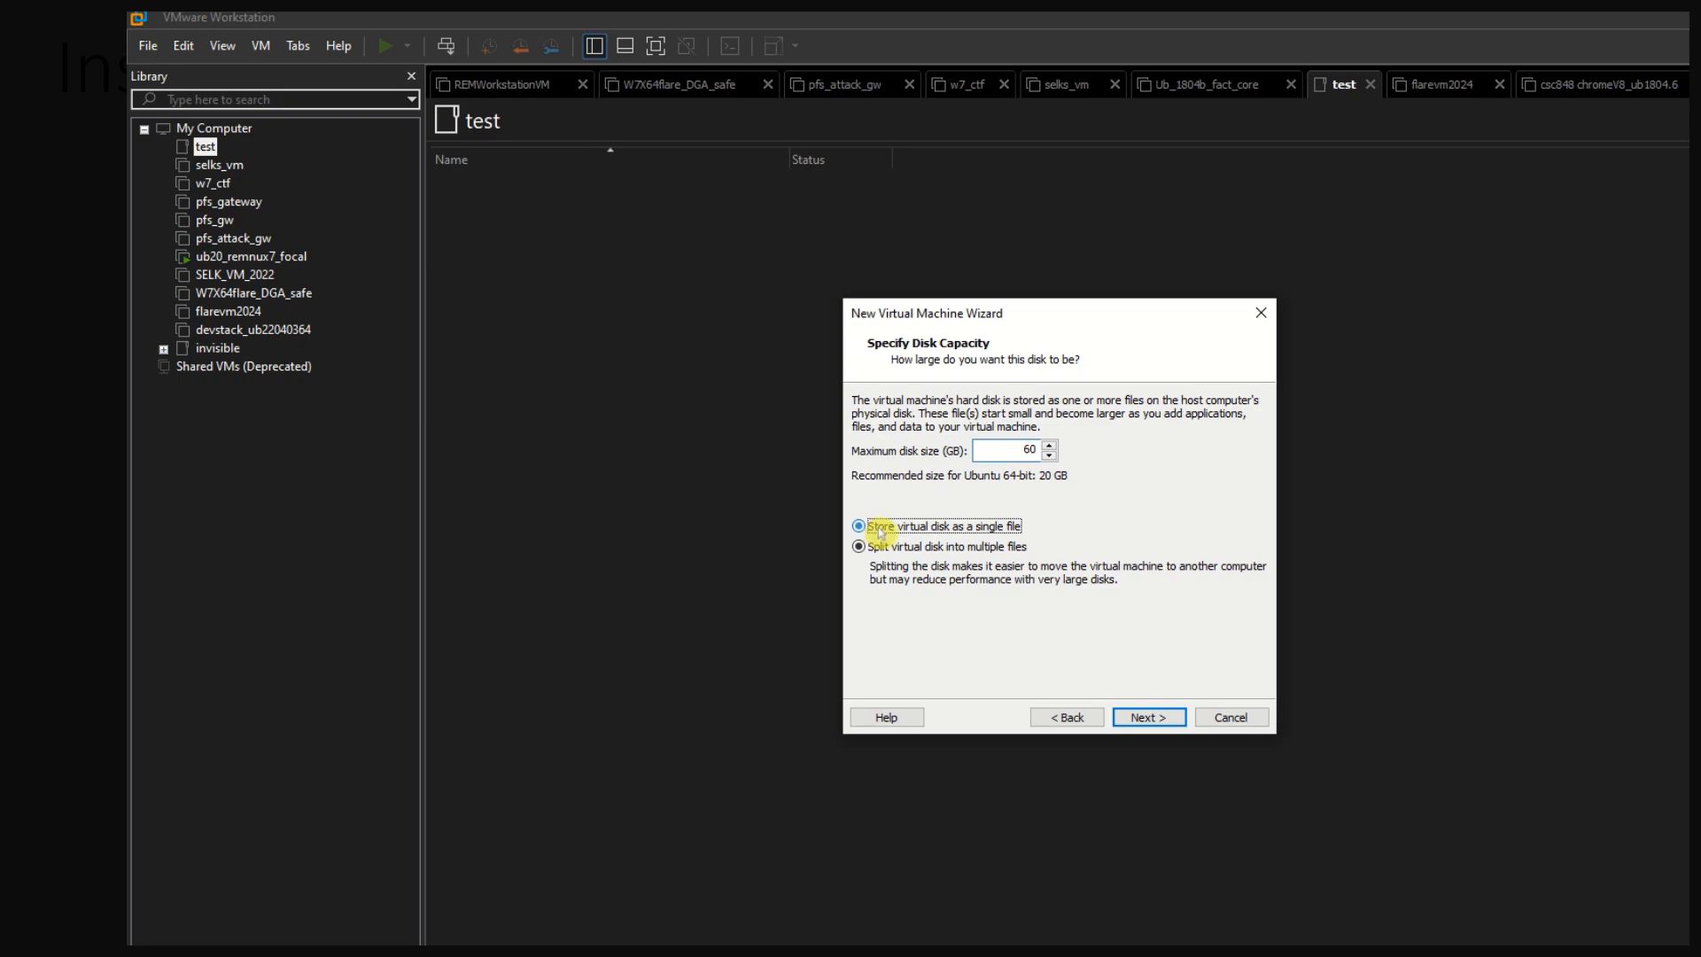
pyautogui.click(1146, 718)
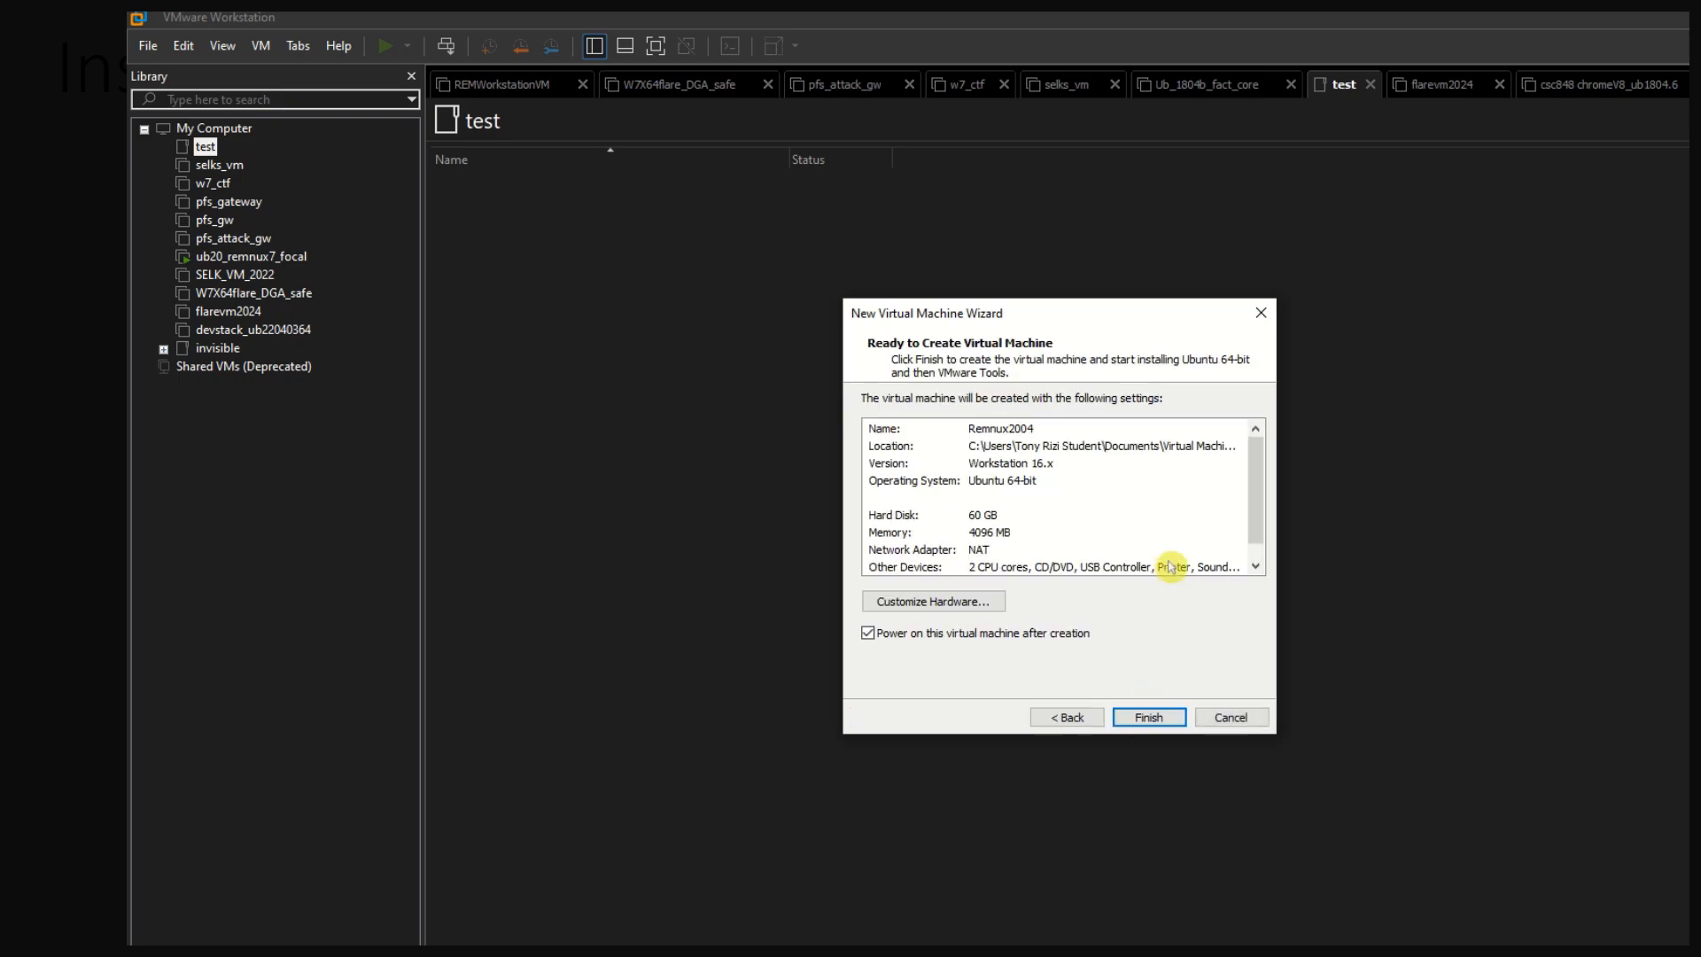
# Customize the hardware so the network adapter uses a Bridged connection, and create the virtual machine
pyautogui.click(970, 605)
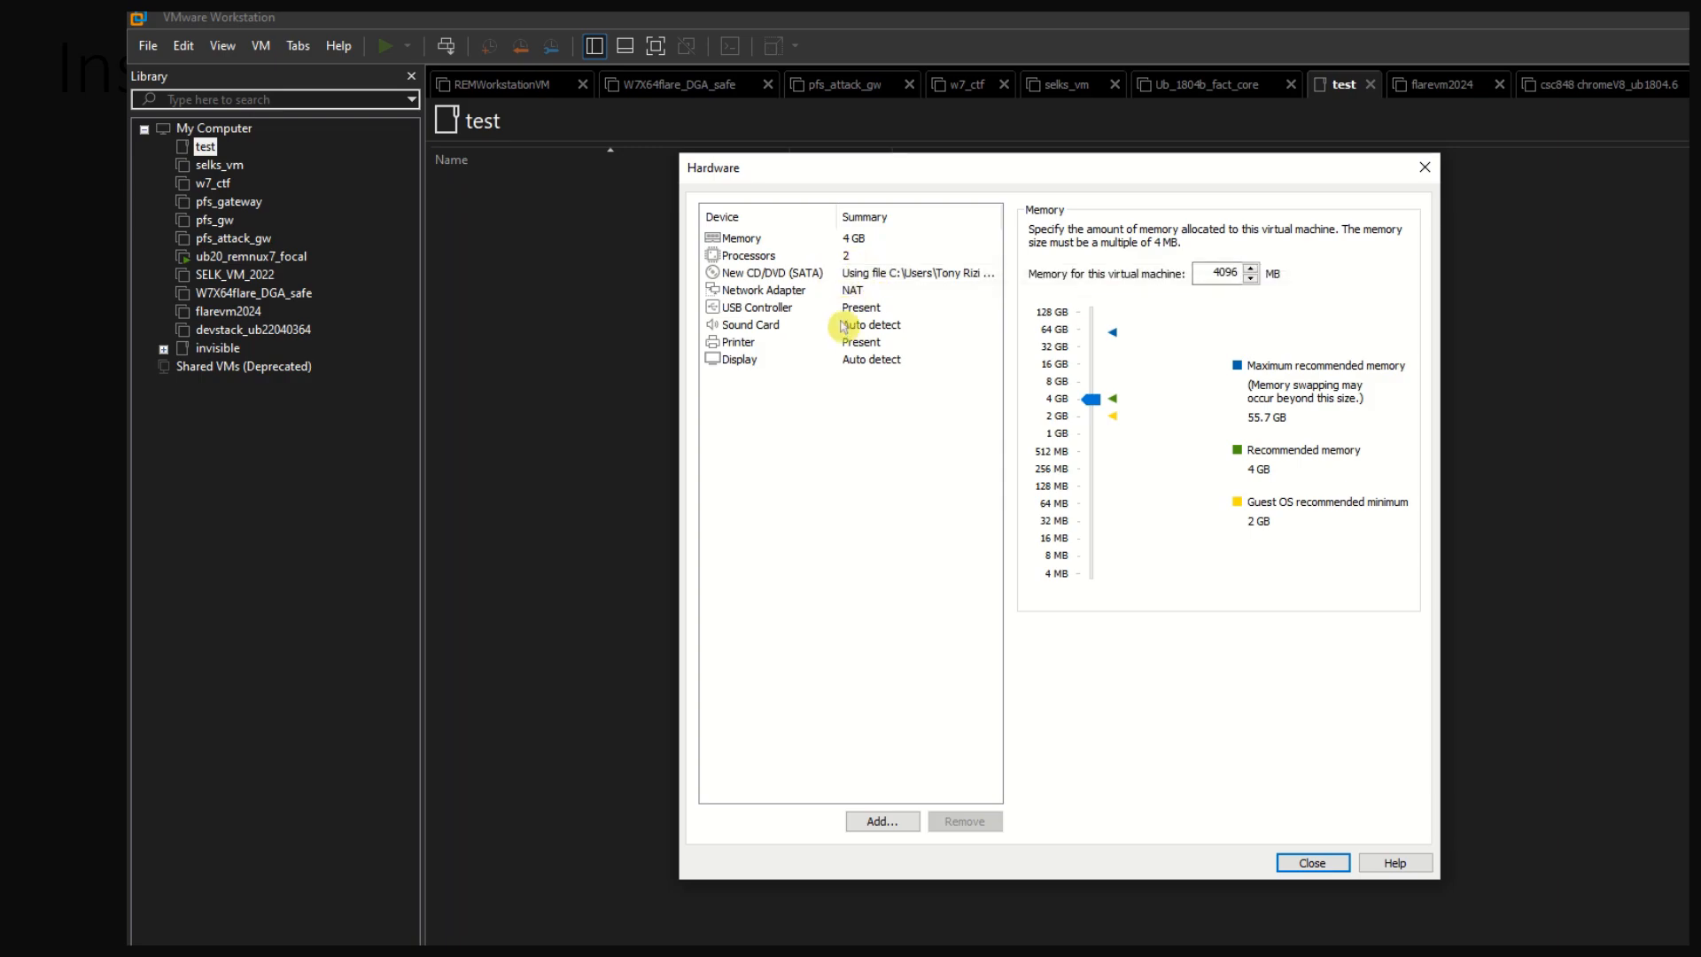
pyautogui.click(781, 291)
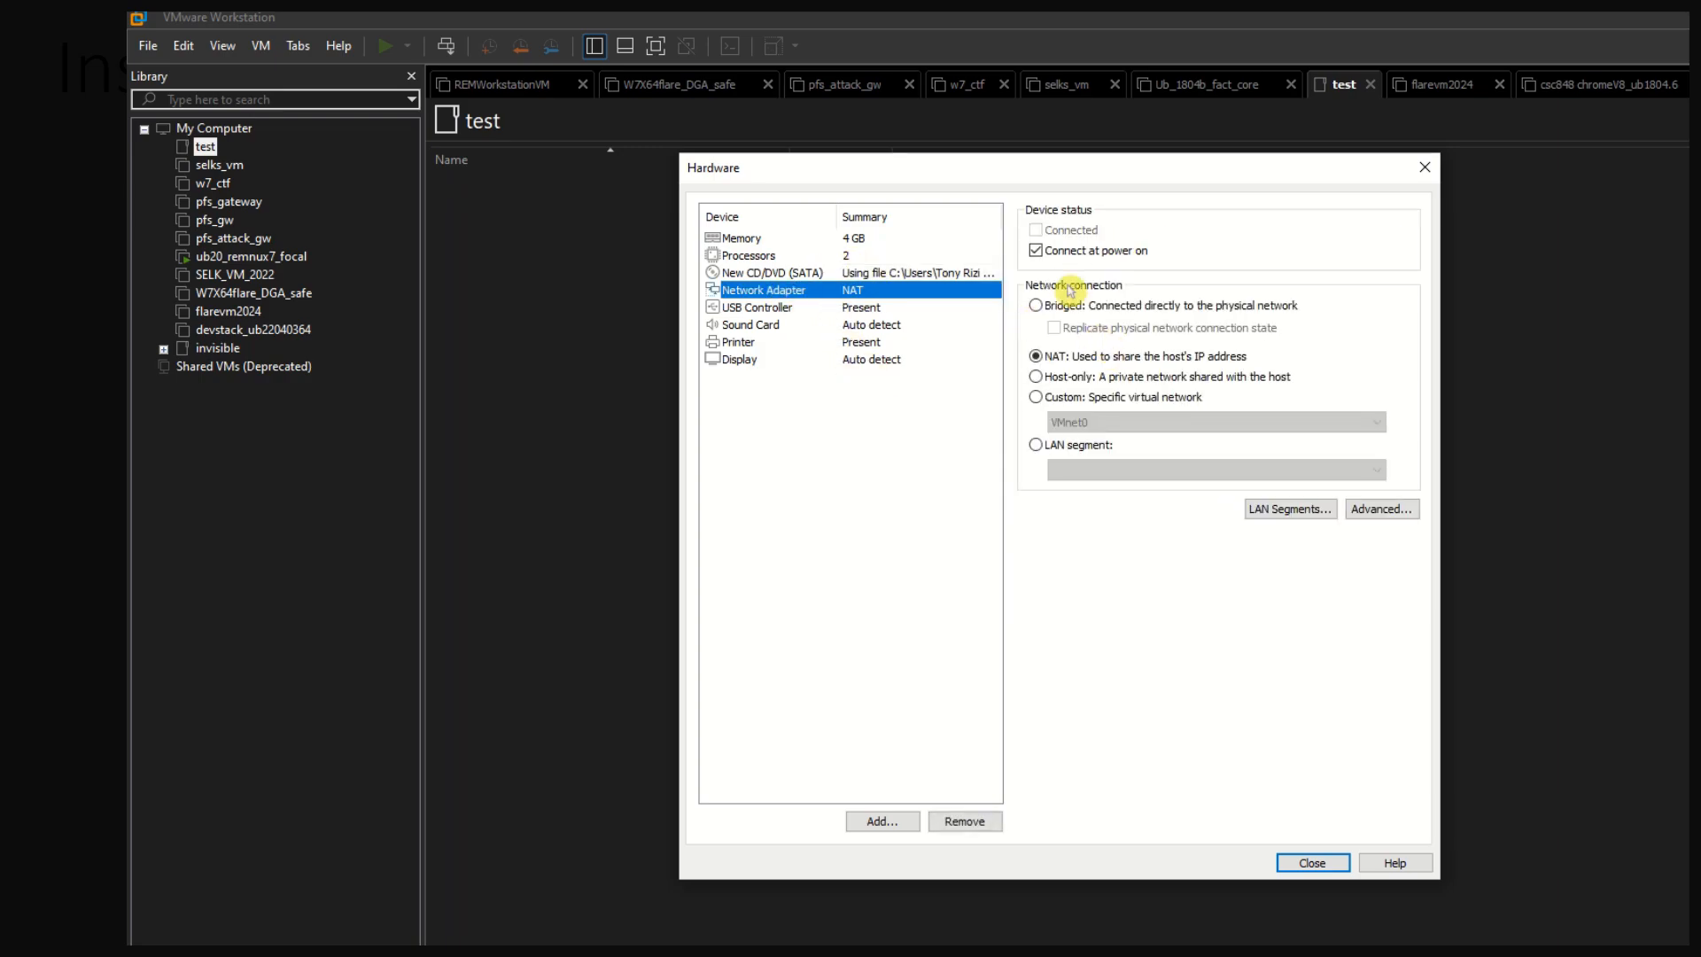
pyautogui.click(1034, 305)
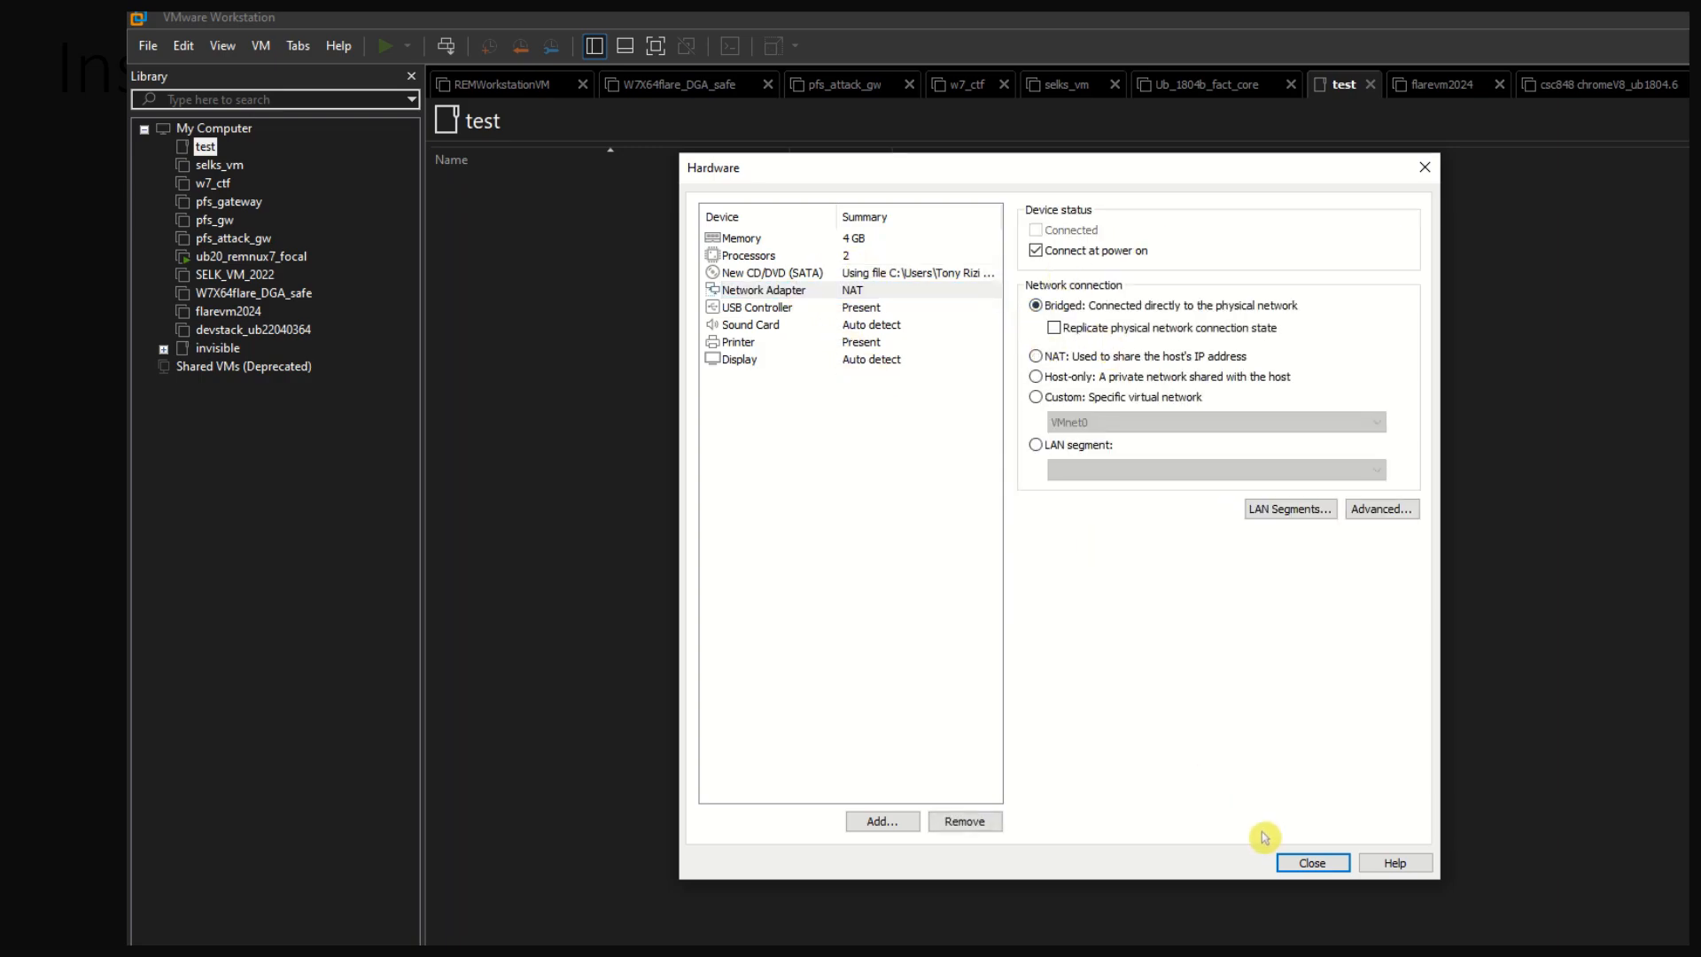
pyautogui.click(1307, 861)
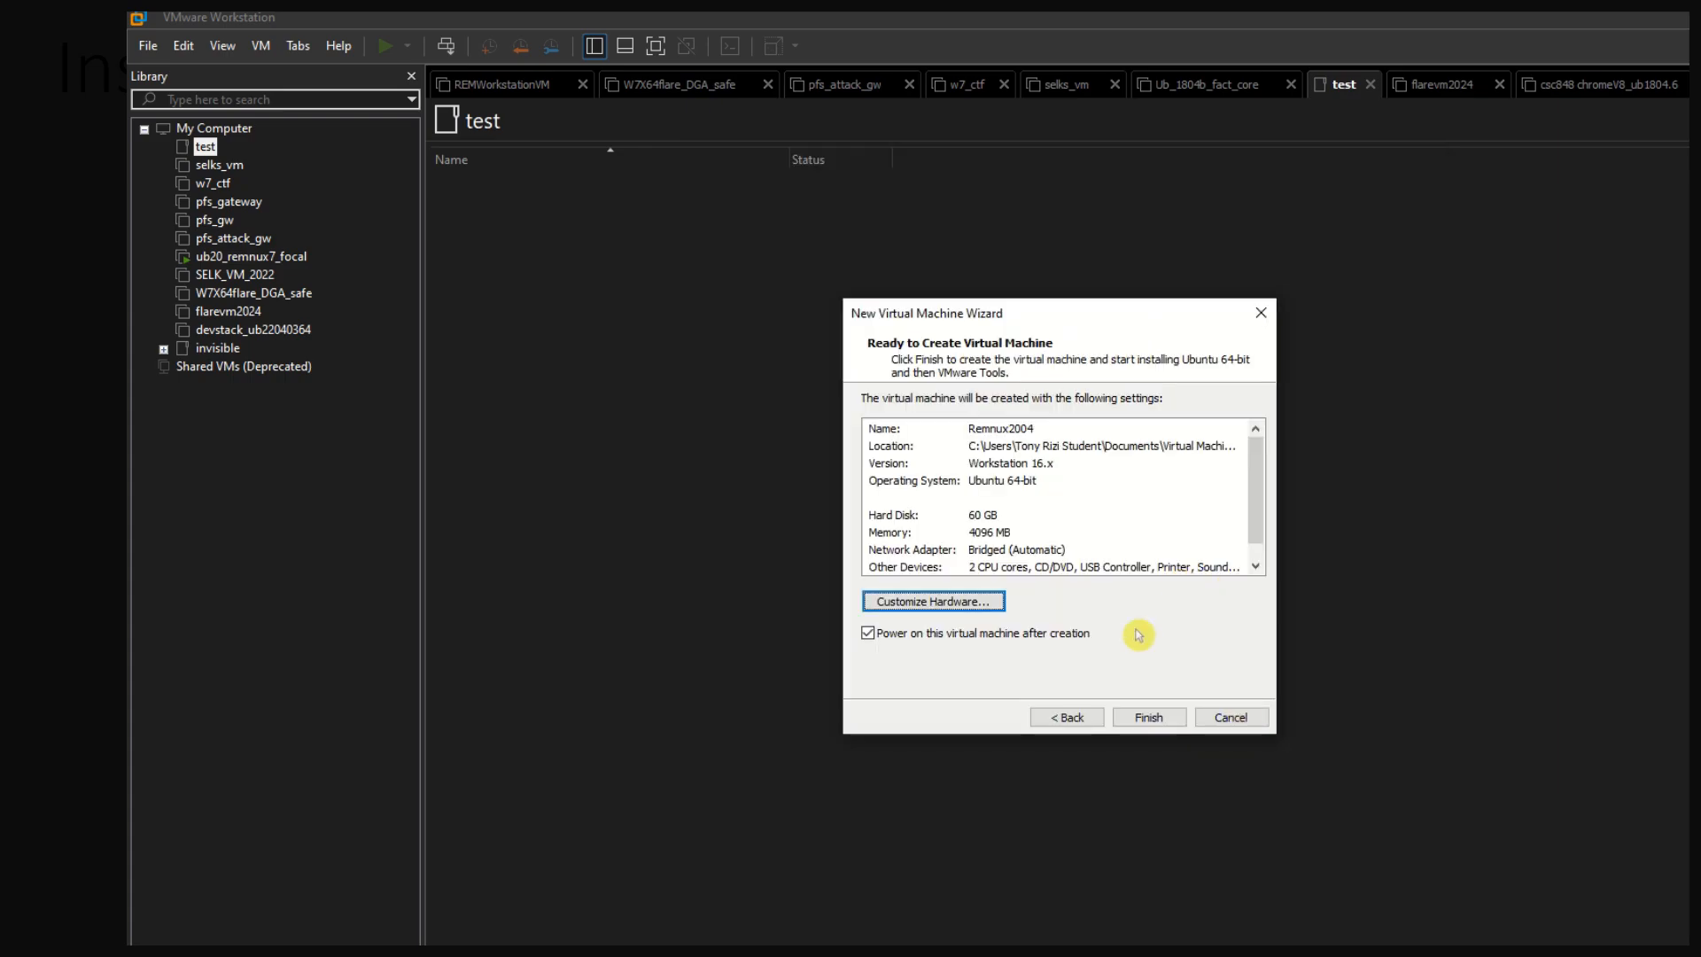
pyautogui.click(1145, 716)
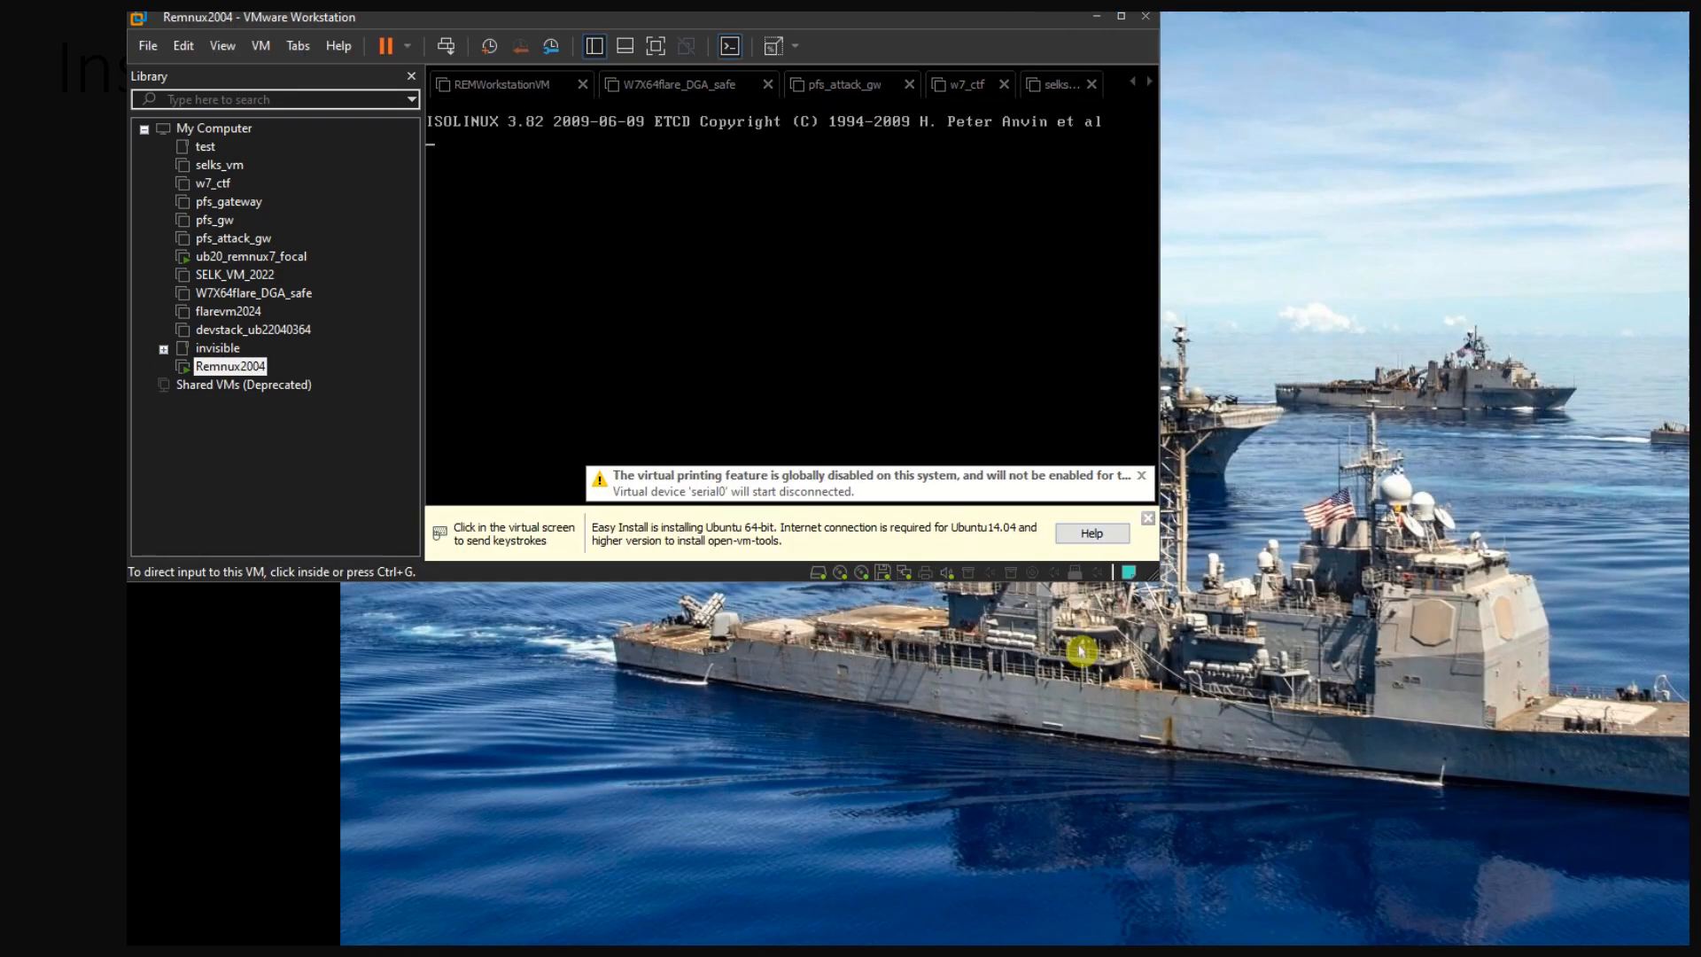
# Enlarge the virtual machine window and dismiss the Easy Install notice
pyautogui.moveTo(1204, 597); pyautogui.dragTo(1673, 940)
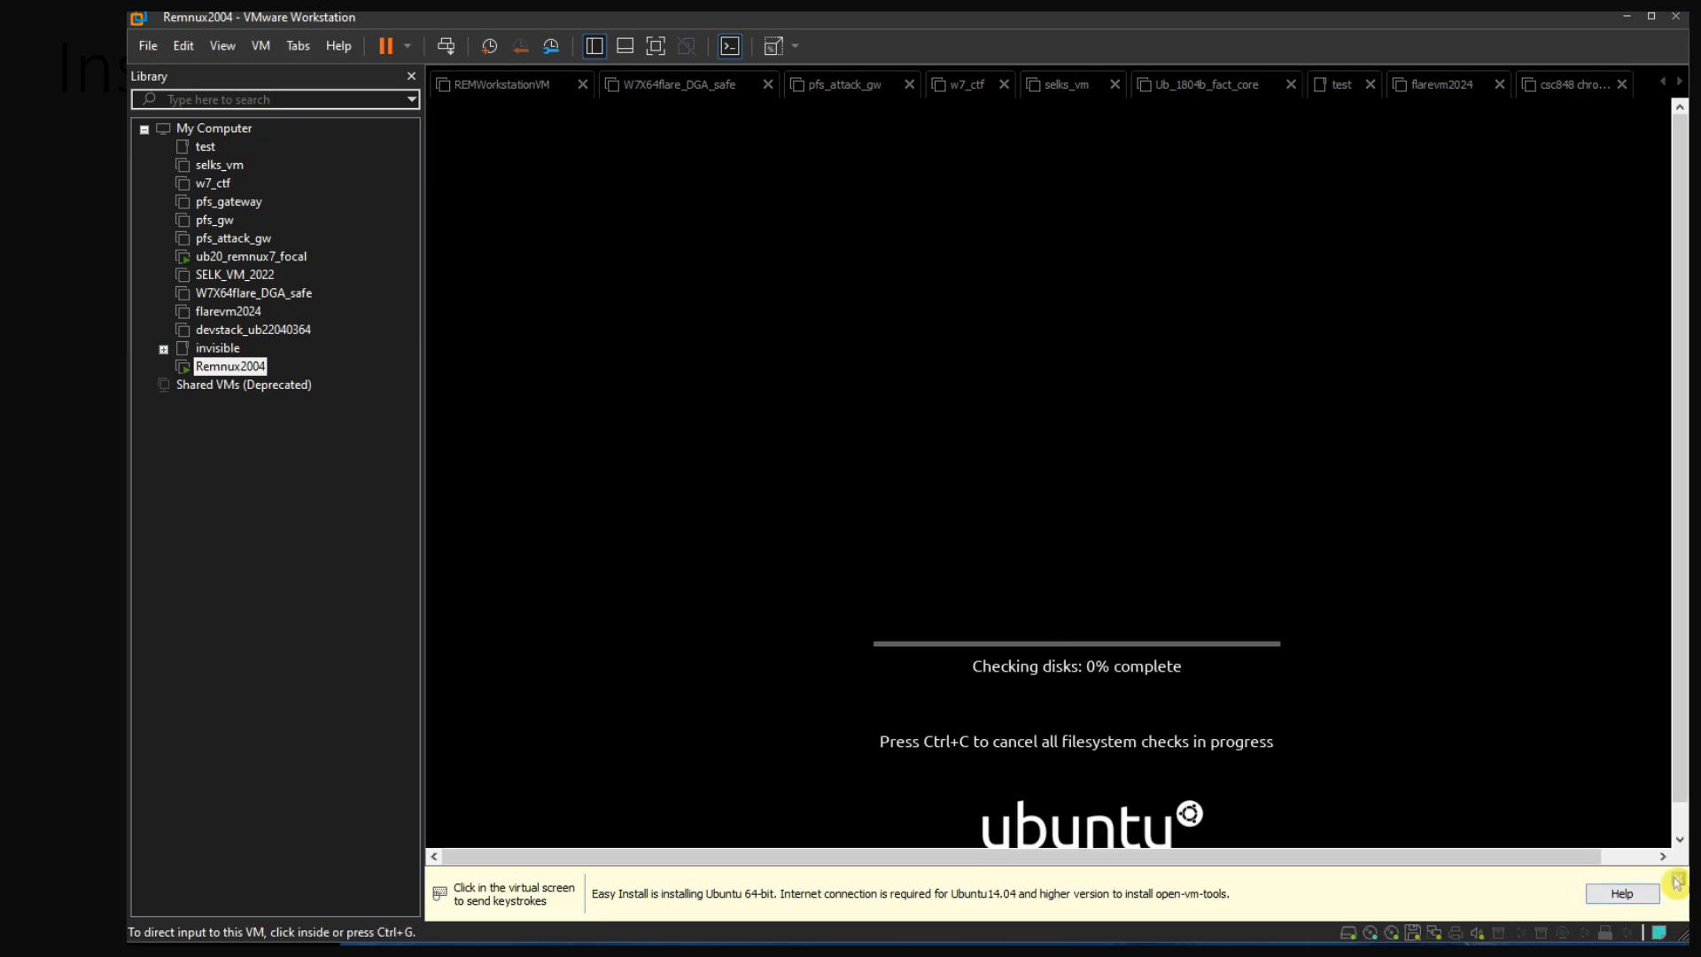
pyautogui.click(1676, 879)
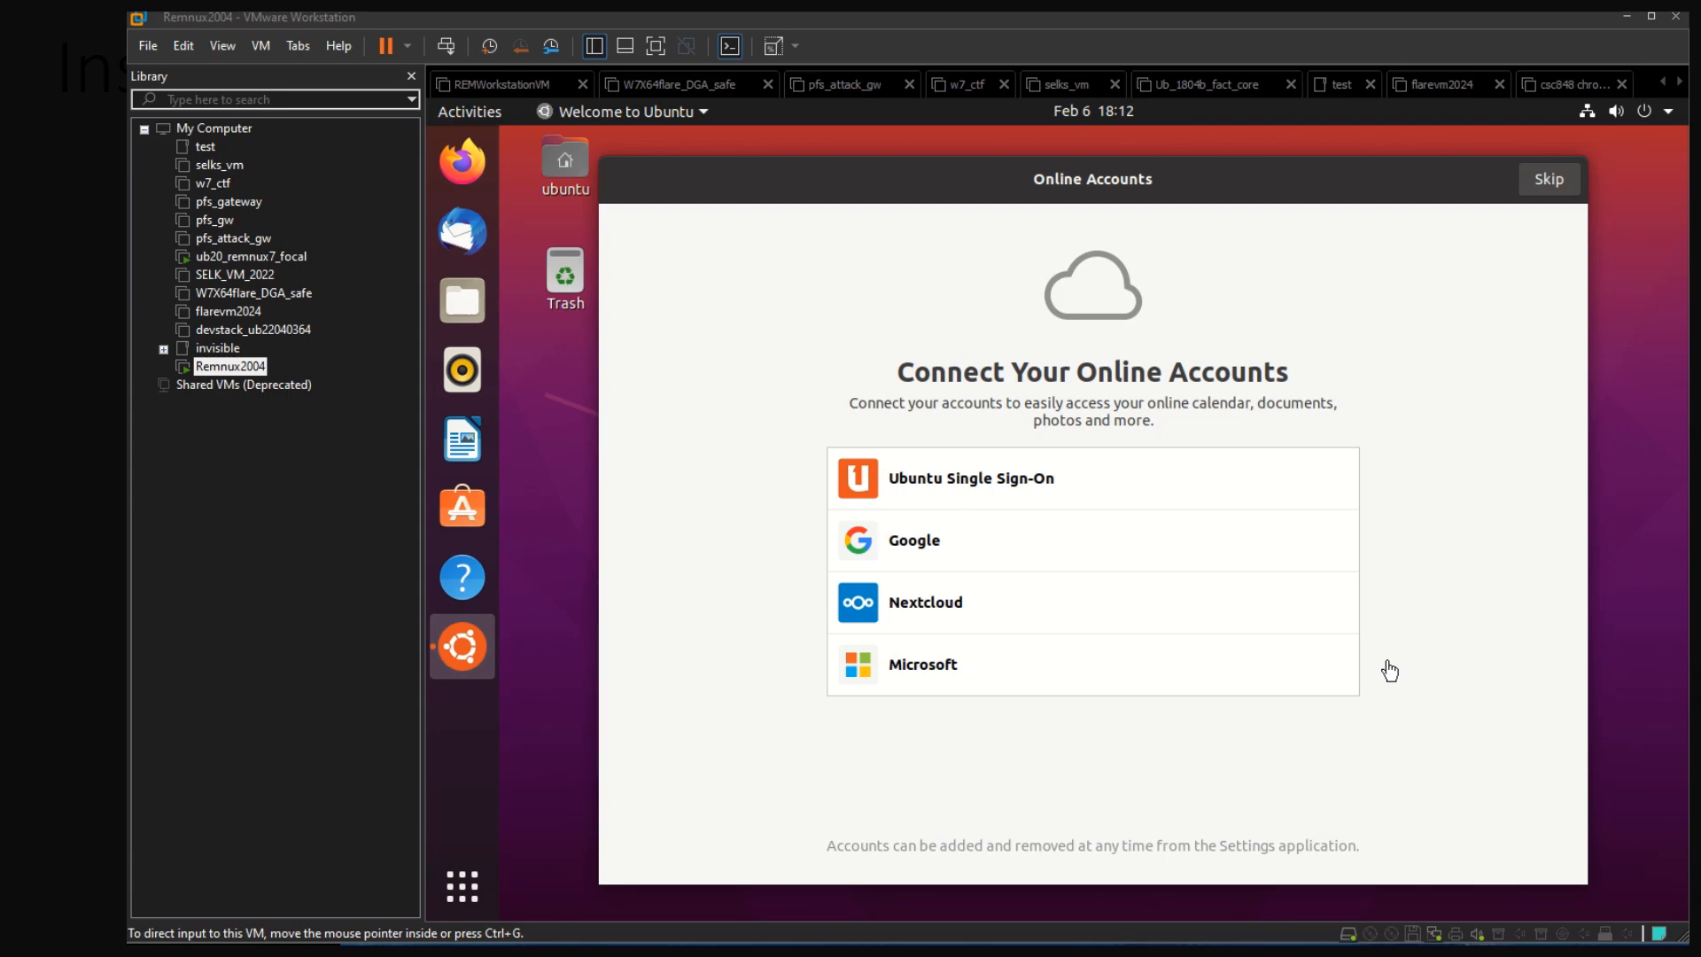
# Skip connecting online accounts in the Ubuntu welcome setup
pyautogui.click(1545, 179)
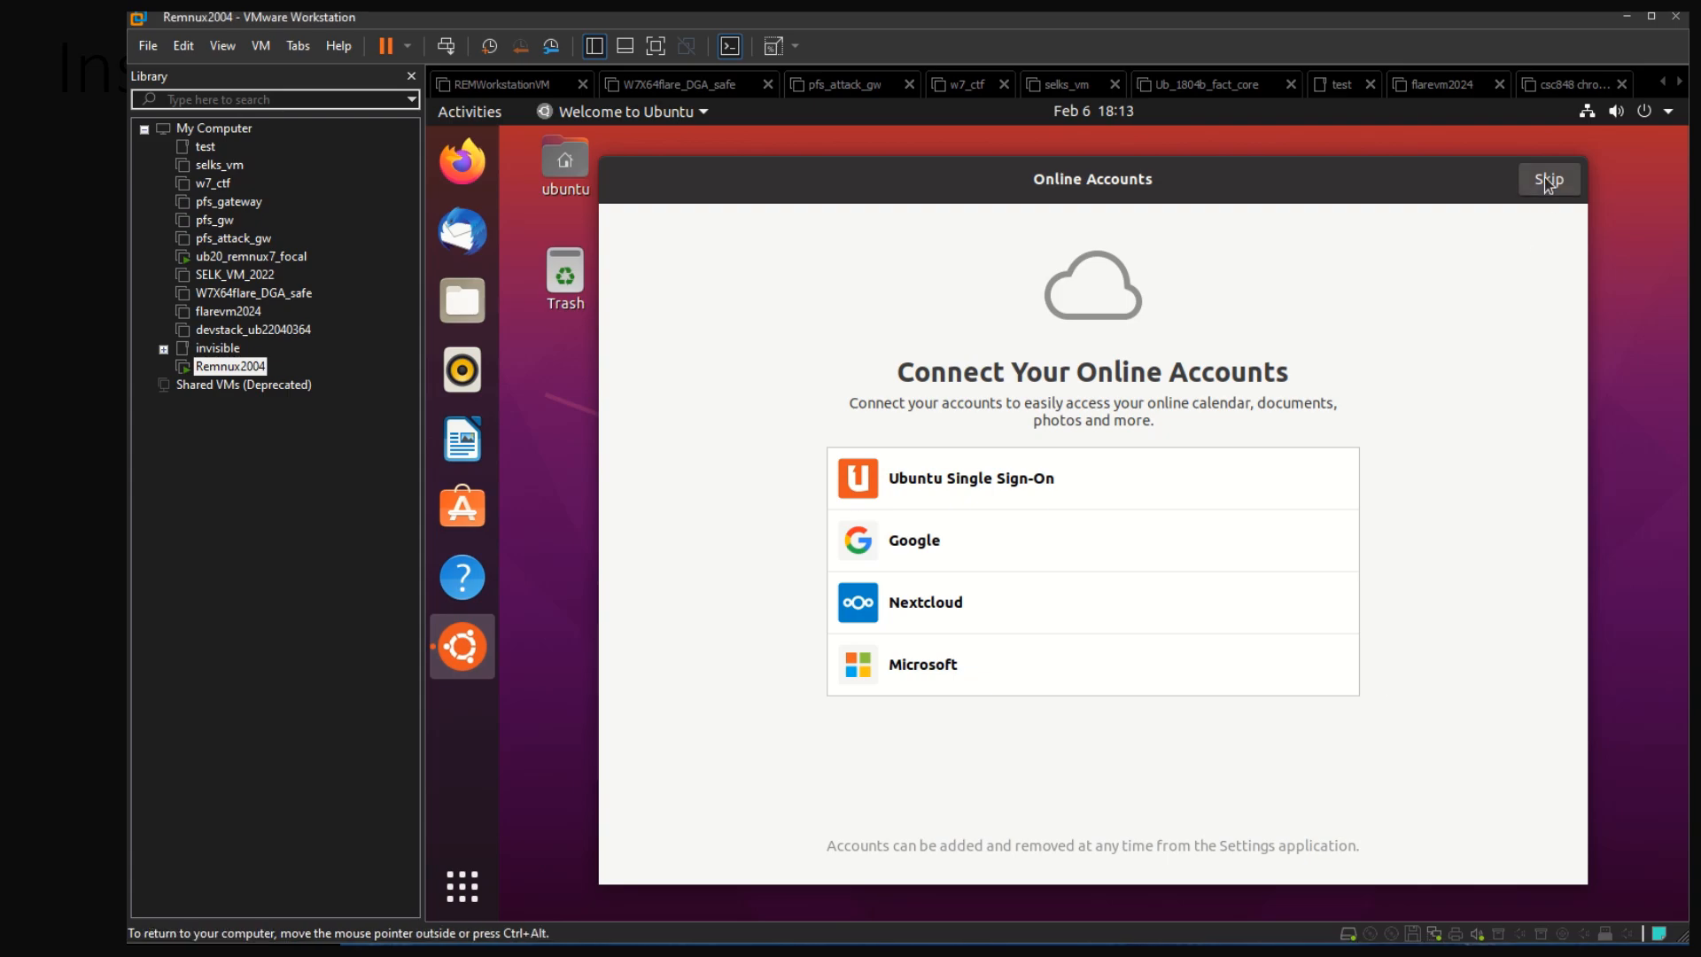
pyautogui.click(1549, 180)
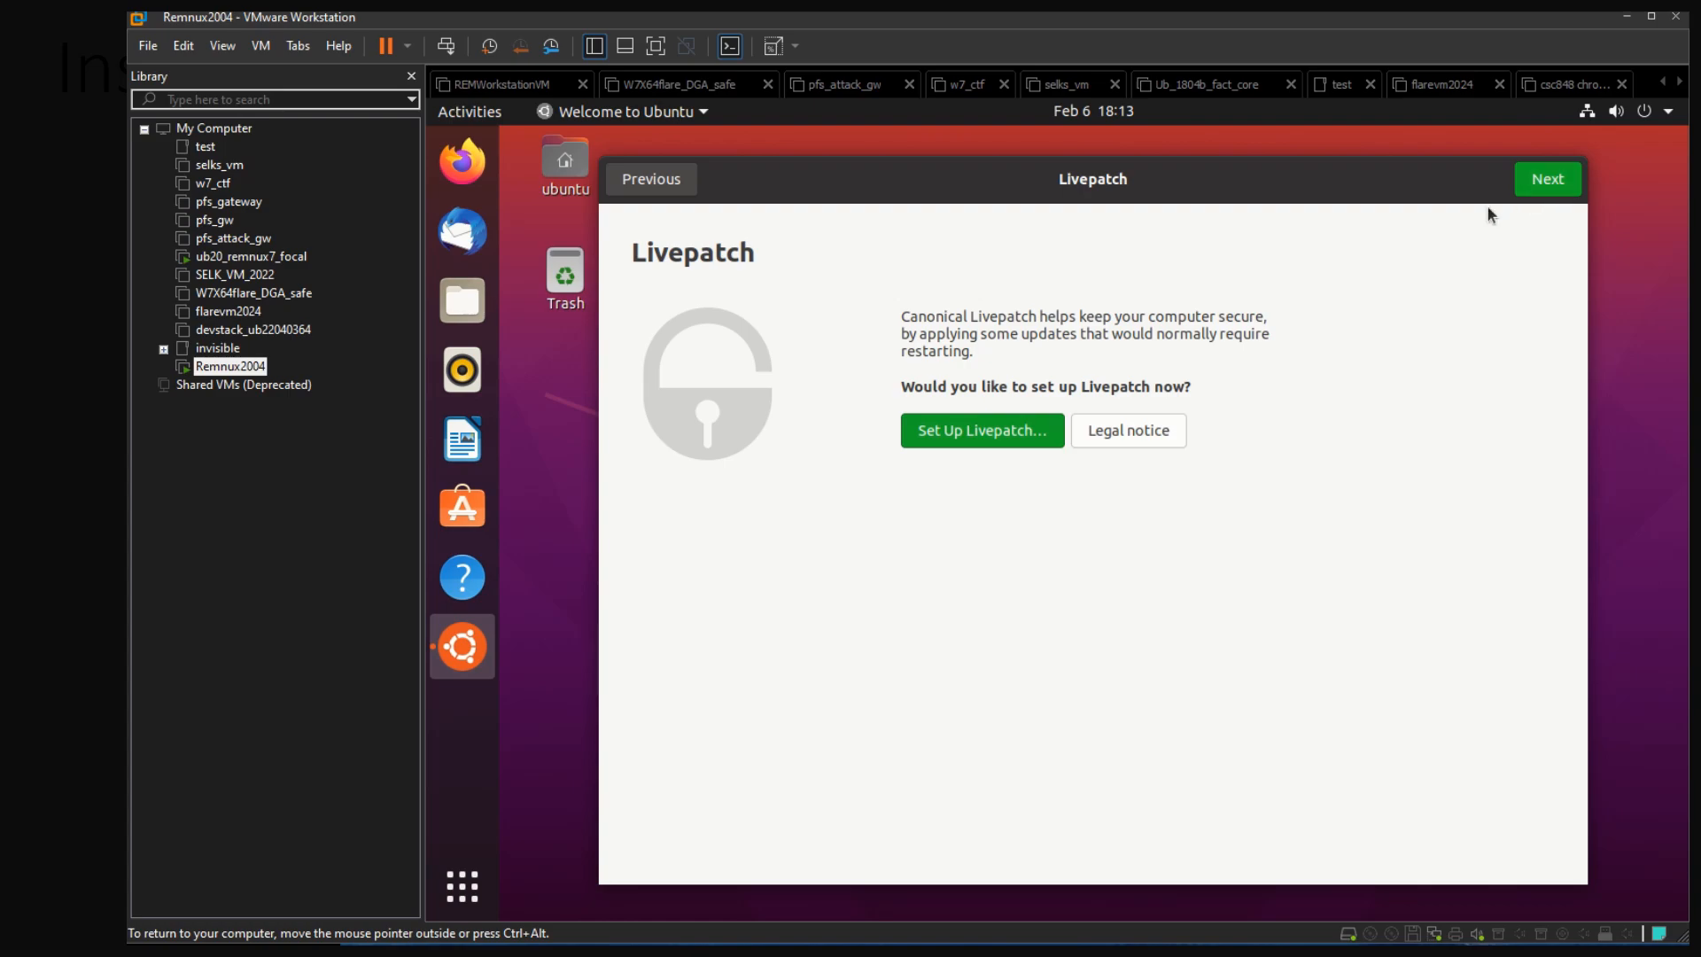
# Try to set up Livepatch by authenticating with the account password, and cancel the Ubuntu One sign-in
pyautogui.click(1003, 437)
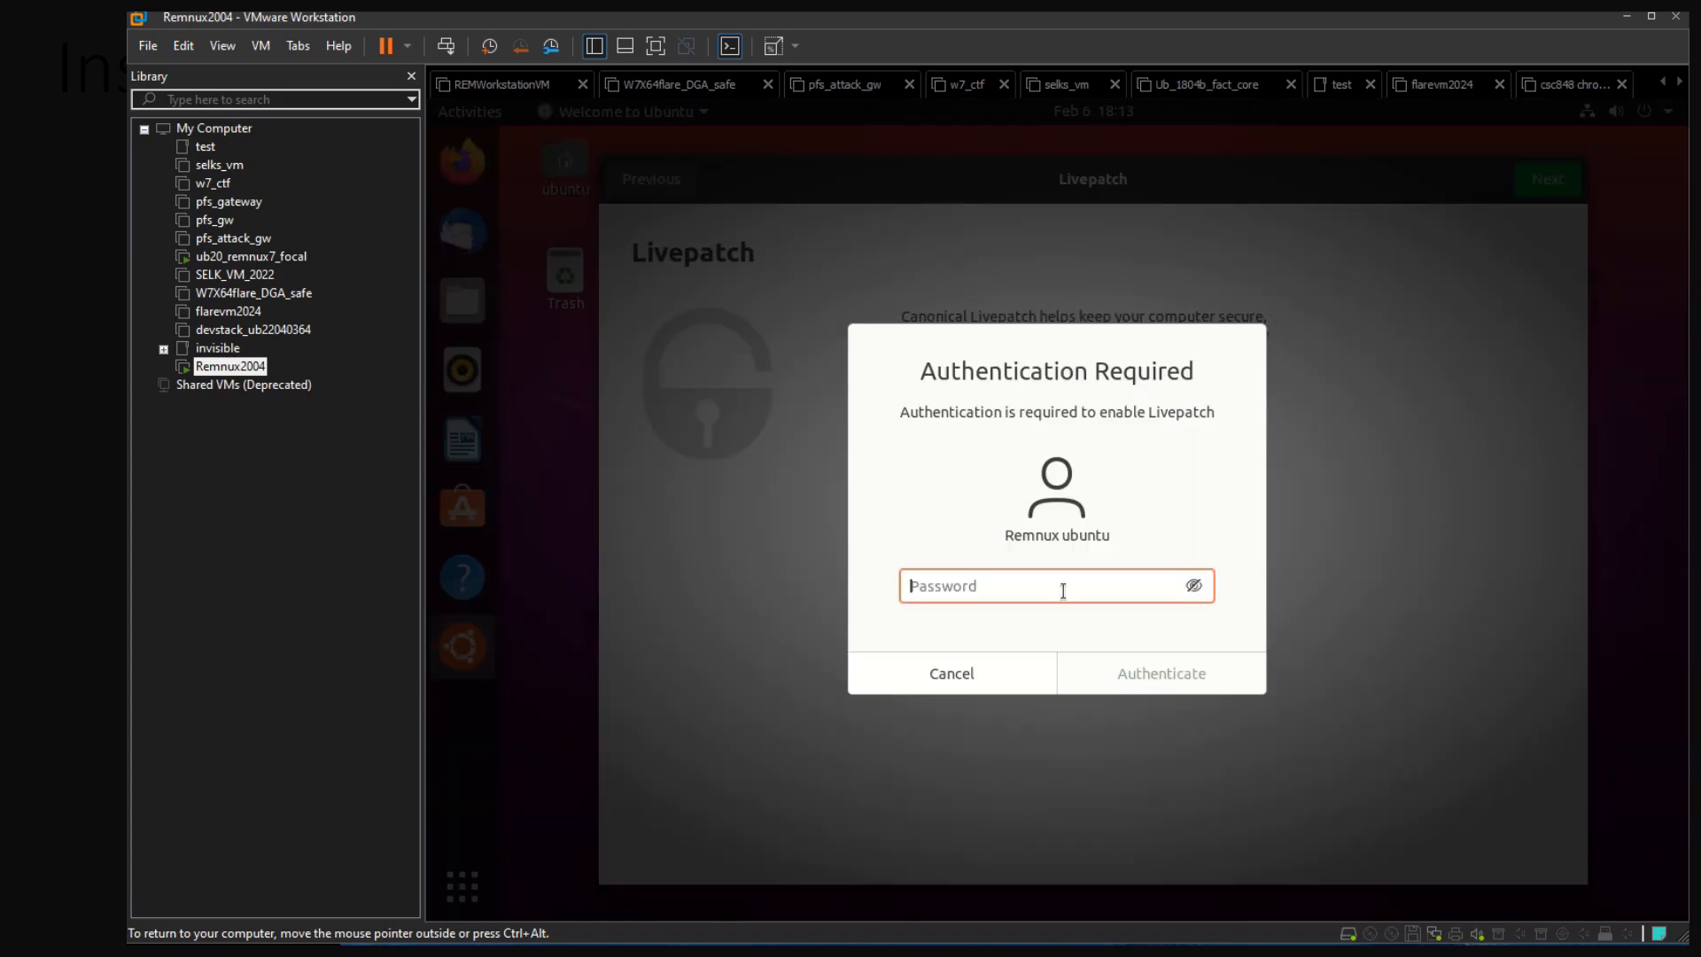
pyautogui.write('***')
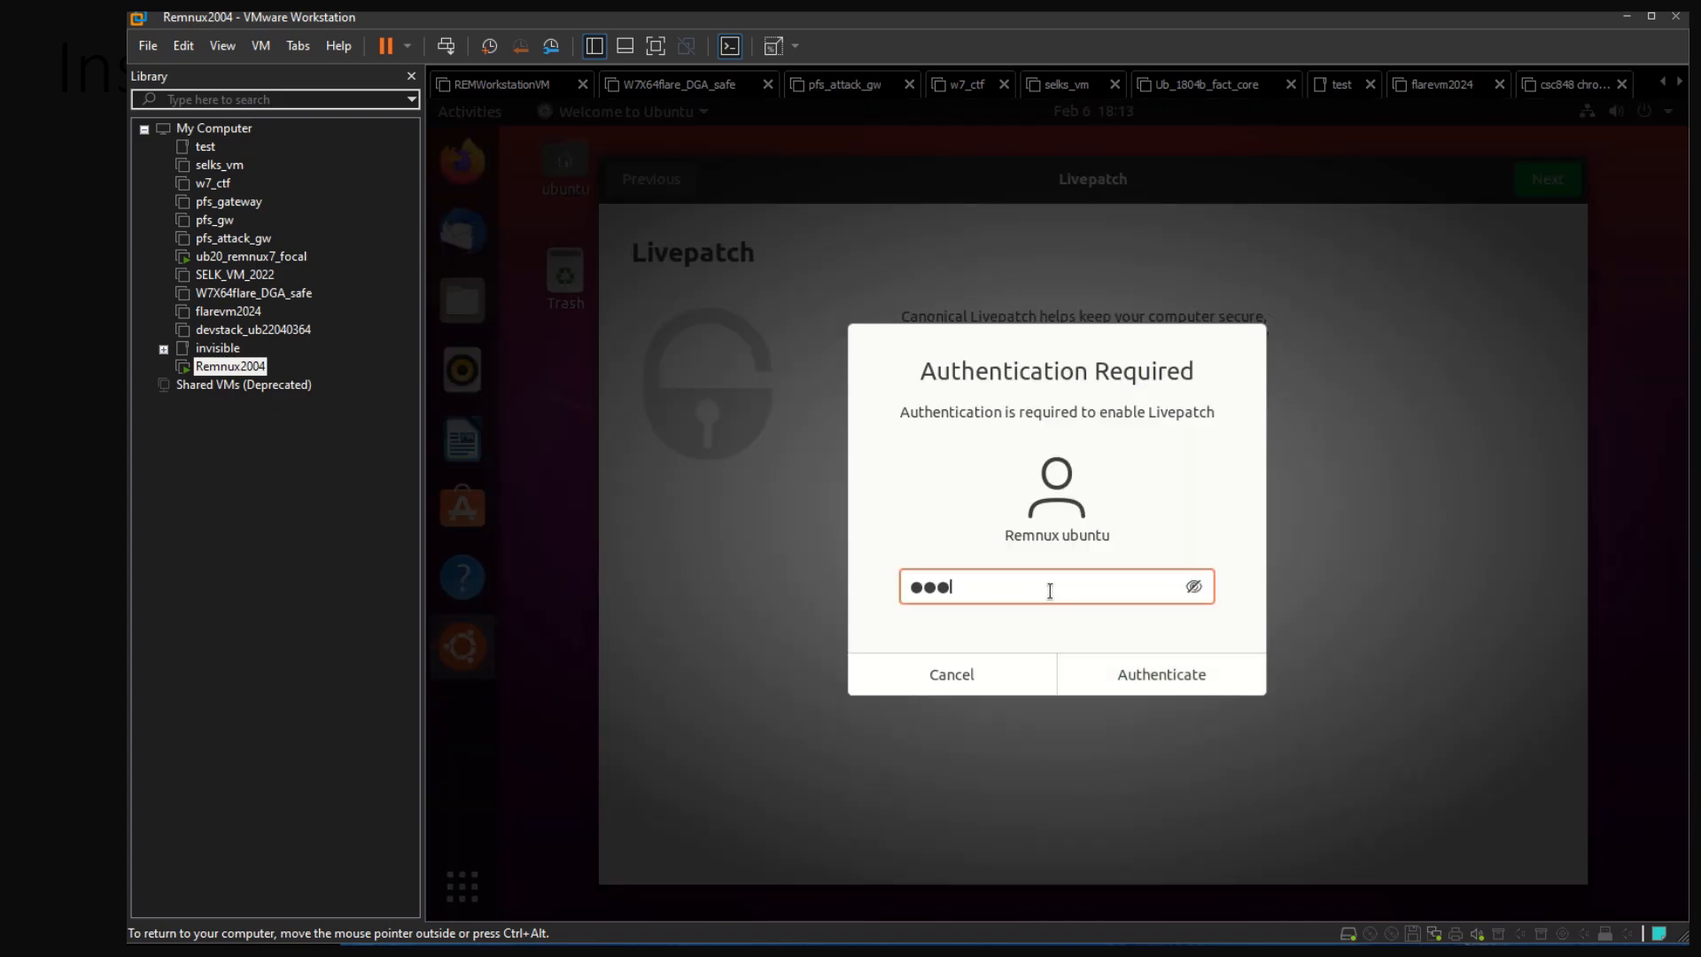
pyautogui.press('BackSpace')
pyautogui.press('BackSpace')
pyautogui.press('BackSpace')
pyautogui.write('*******')
pyautogui.press('Return')
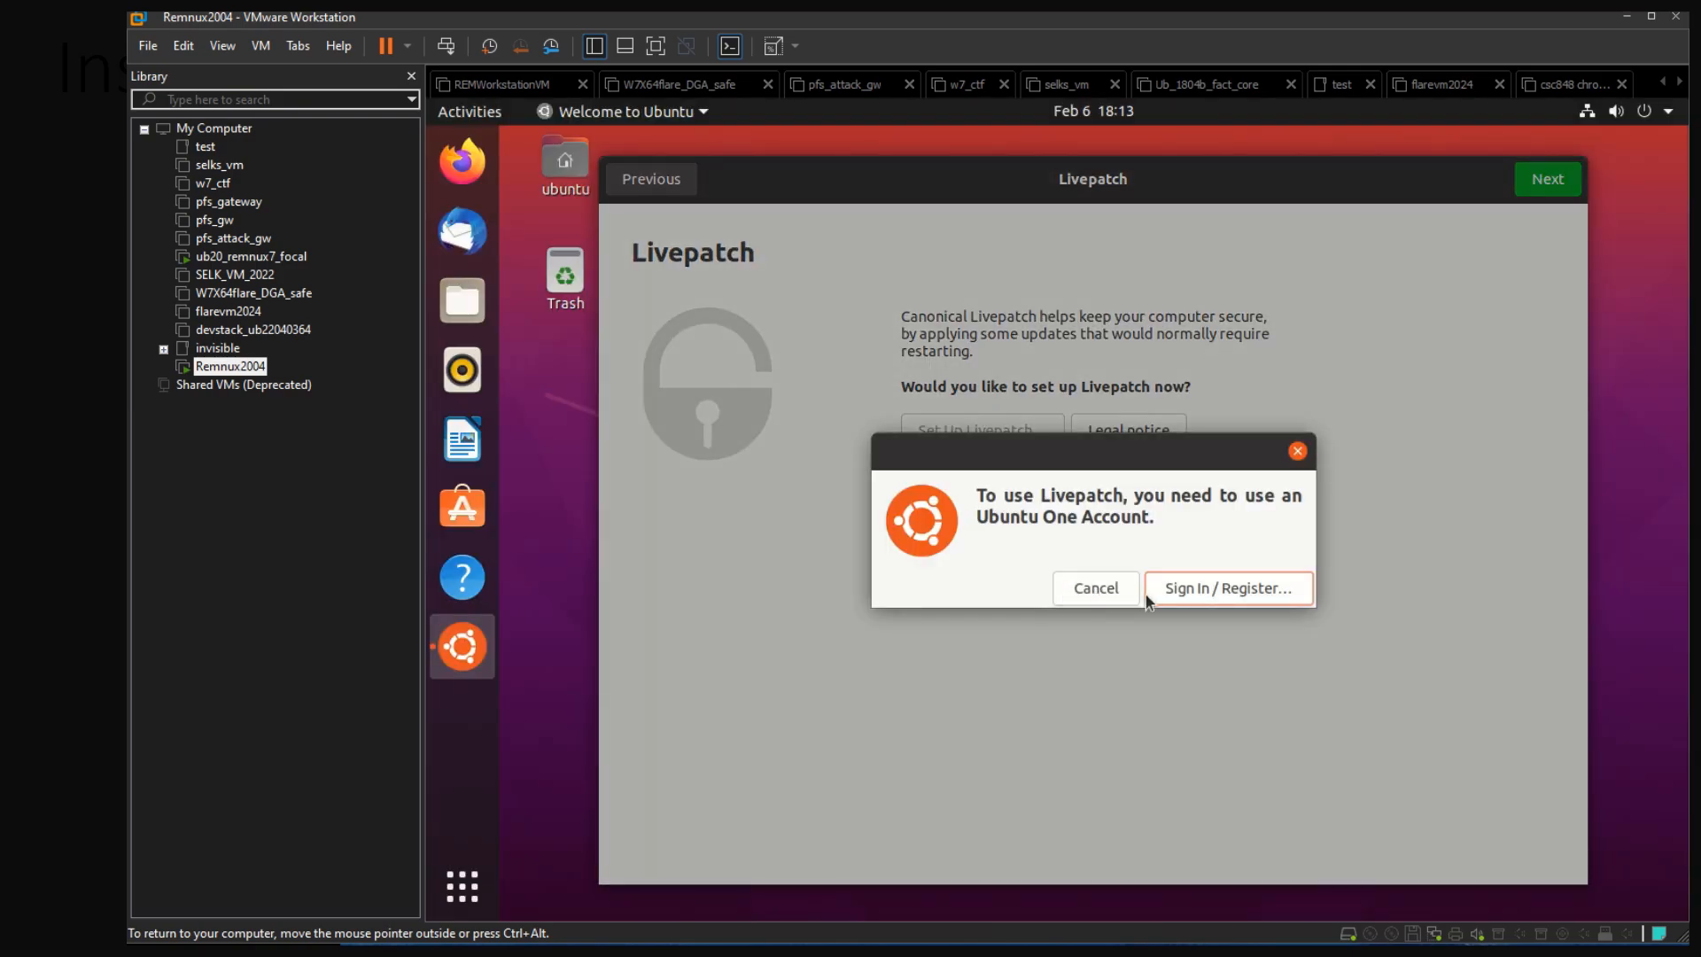
pyautogui.click(1102, 597)
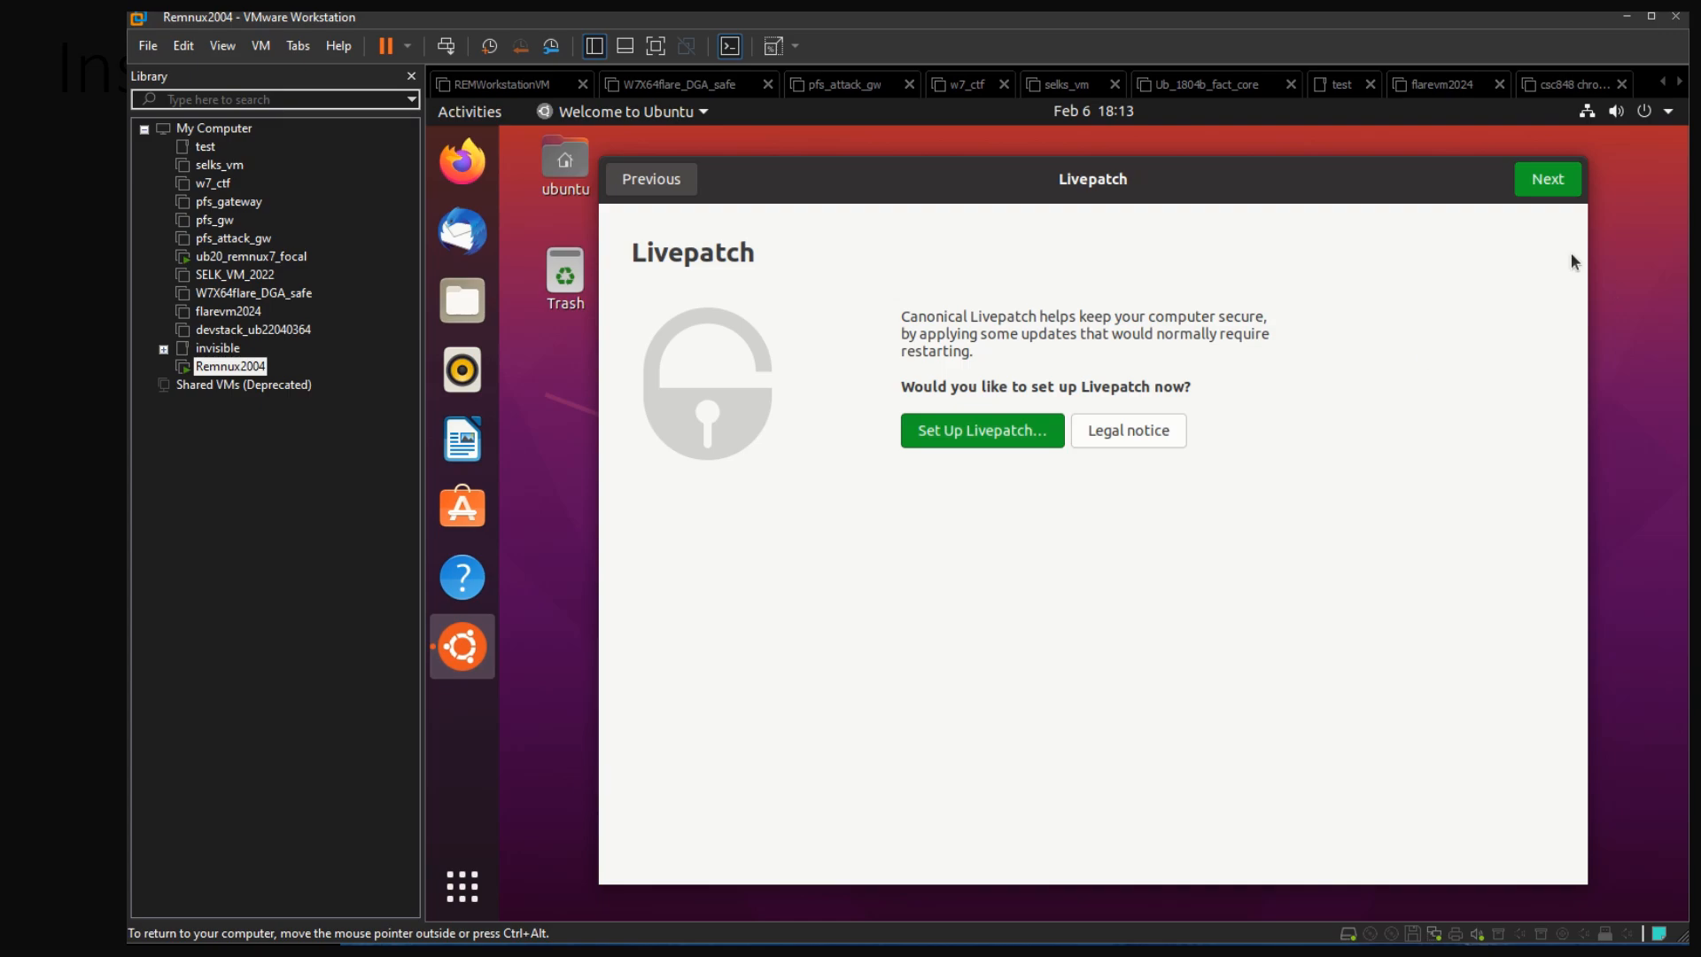
# Move past the Livepatch page without setting it up and choose not to send system info to Canonical
pyautogui.click(1548, 179)
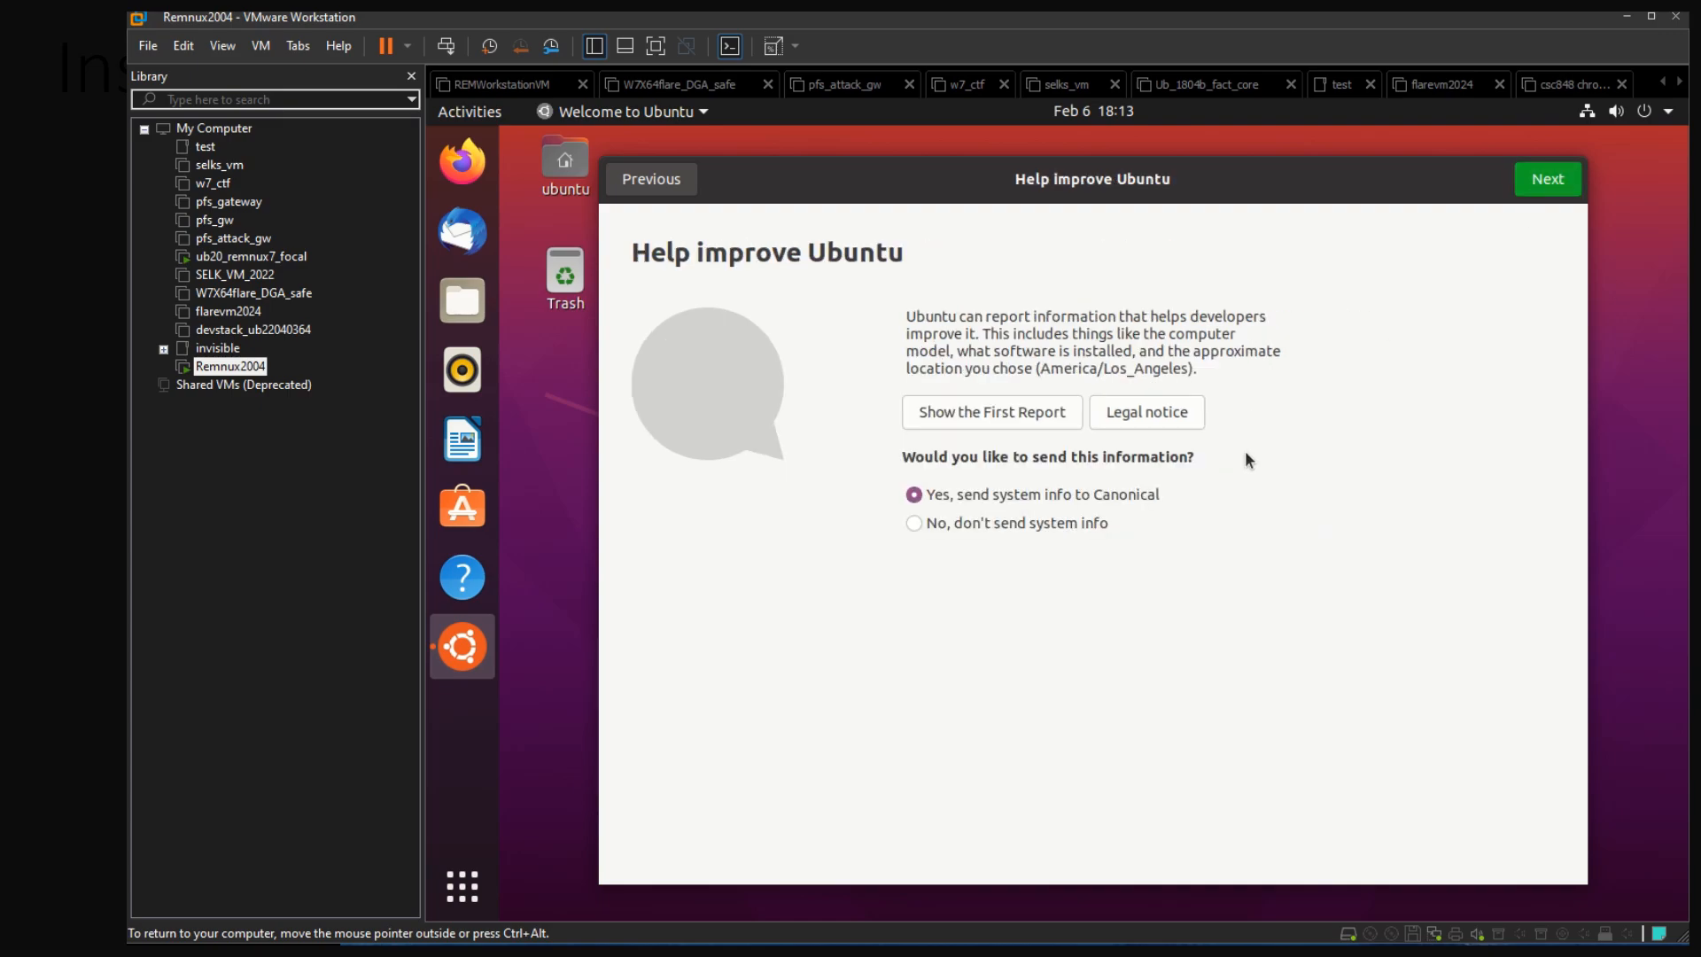
pyautogui.click(994, 529)
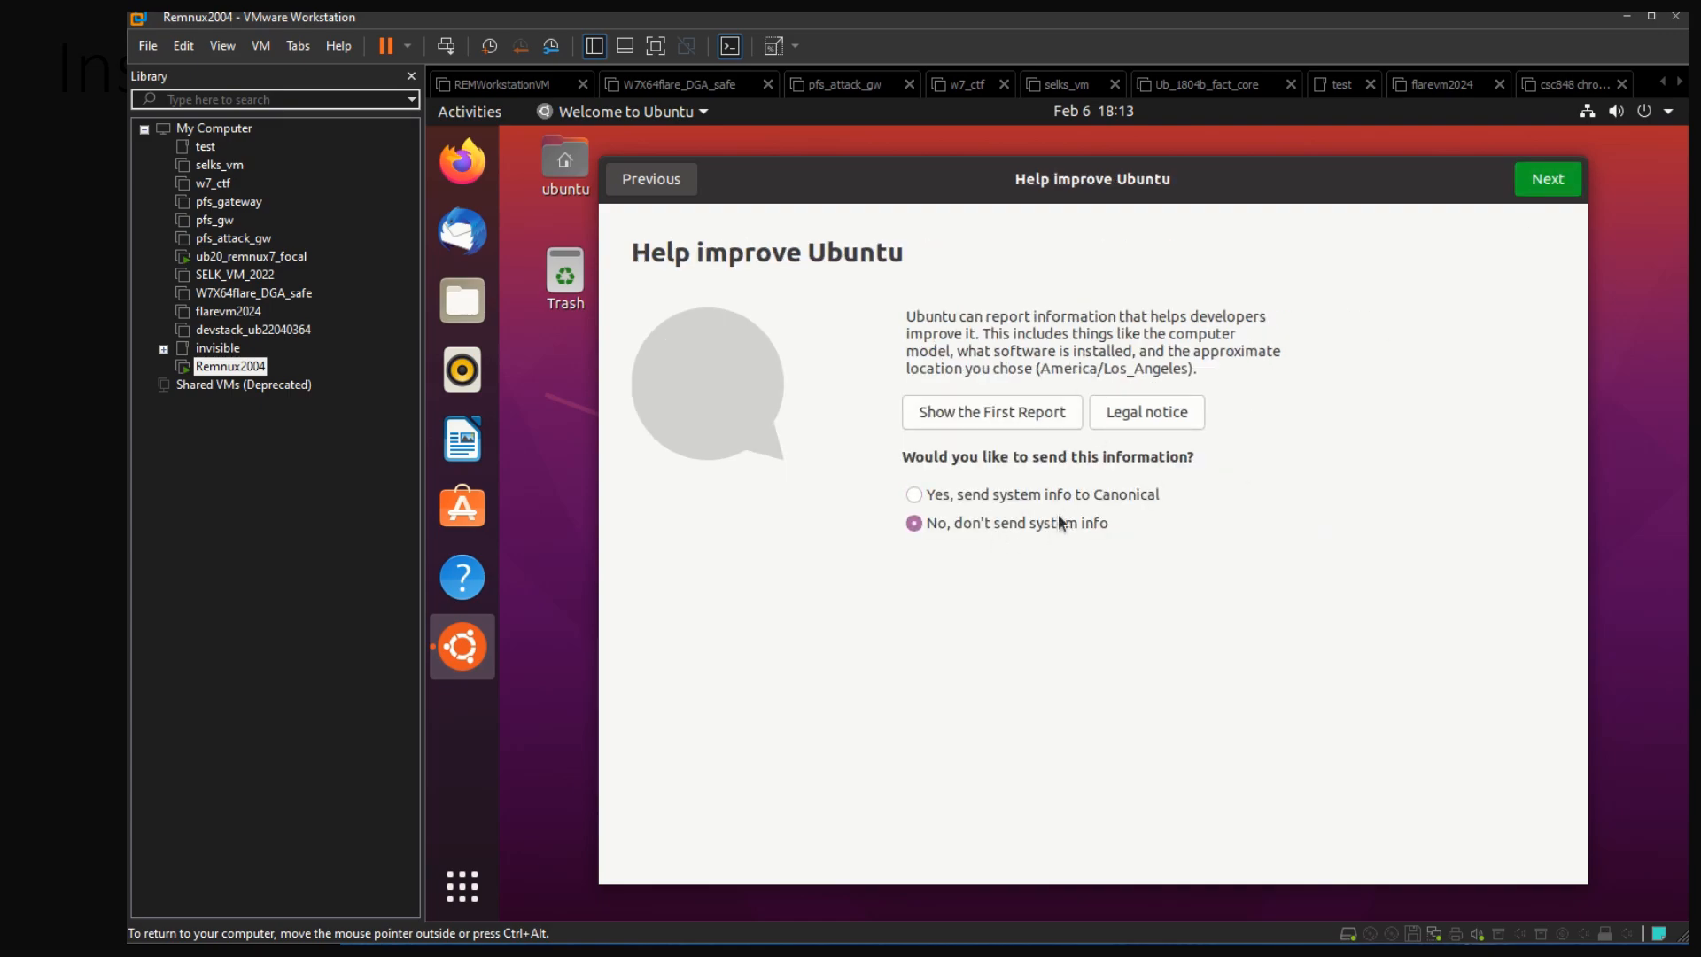
# Toggle Location Services on the Privacy page and finish the Ubuntu welcome setup
pyautogui.click(1540, 188)
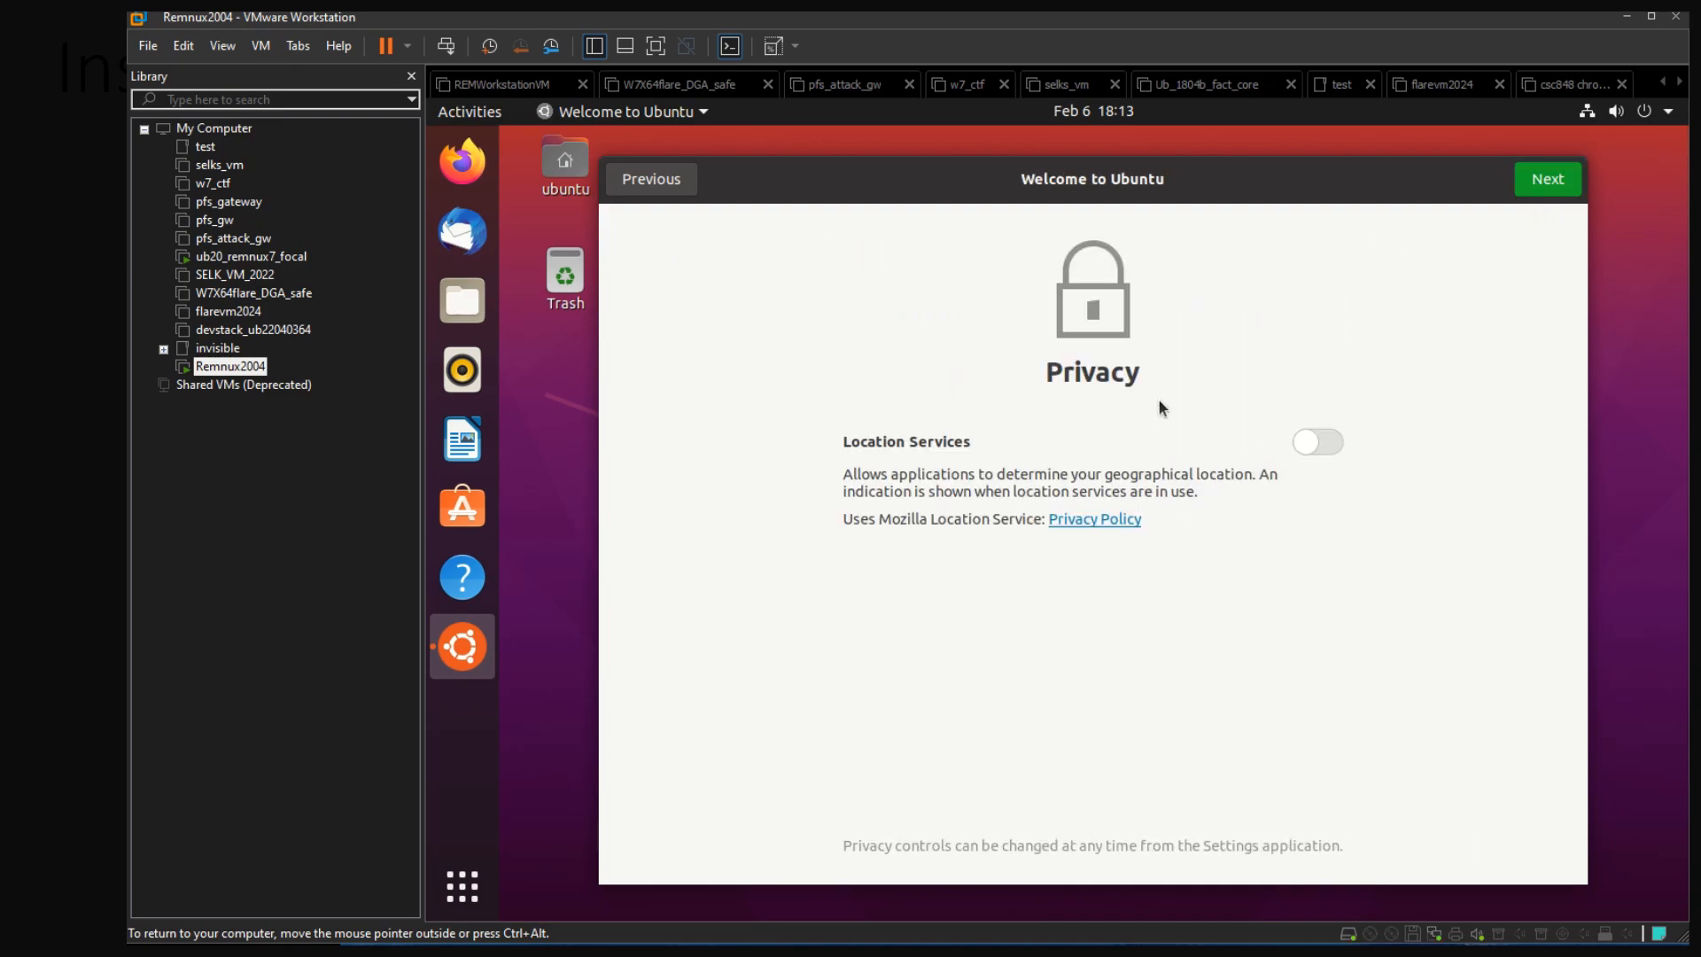
pyautogui.click(1305, 443)
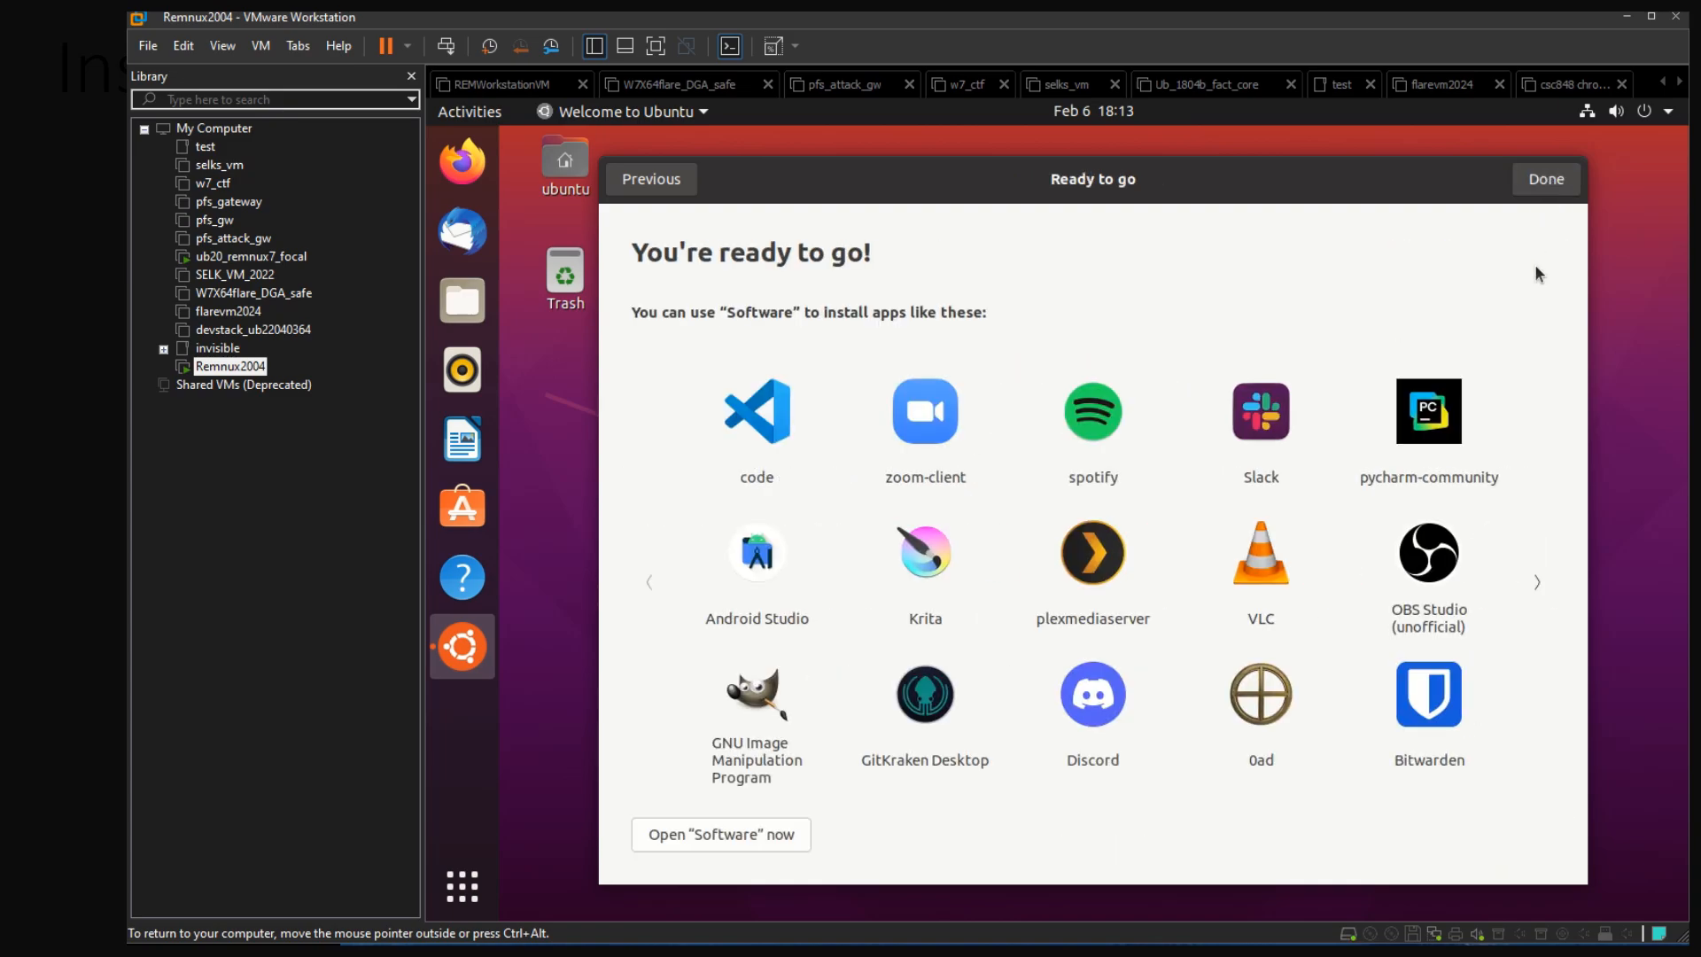
pyautogui.click(1549, 186)
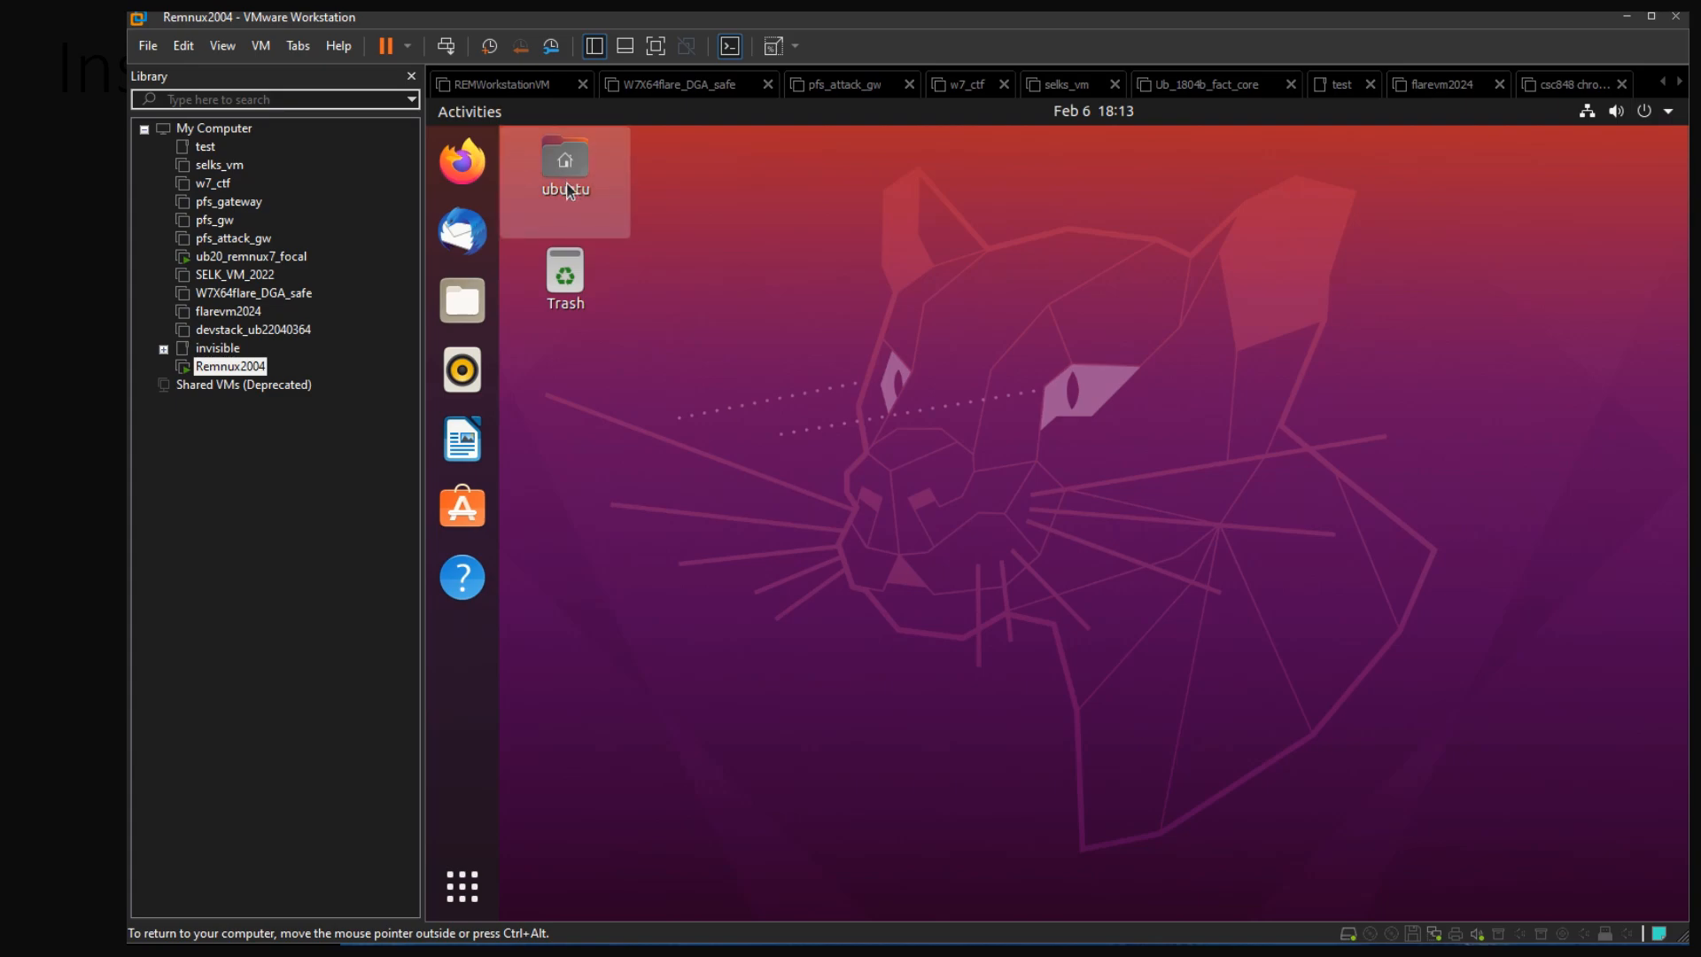
# Open a terminal in the Ubuntu guest and decline the upgrade to Ubuntu 22.04.5 LTS
pyautogui.click(475, 115)
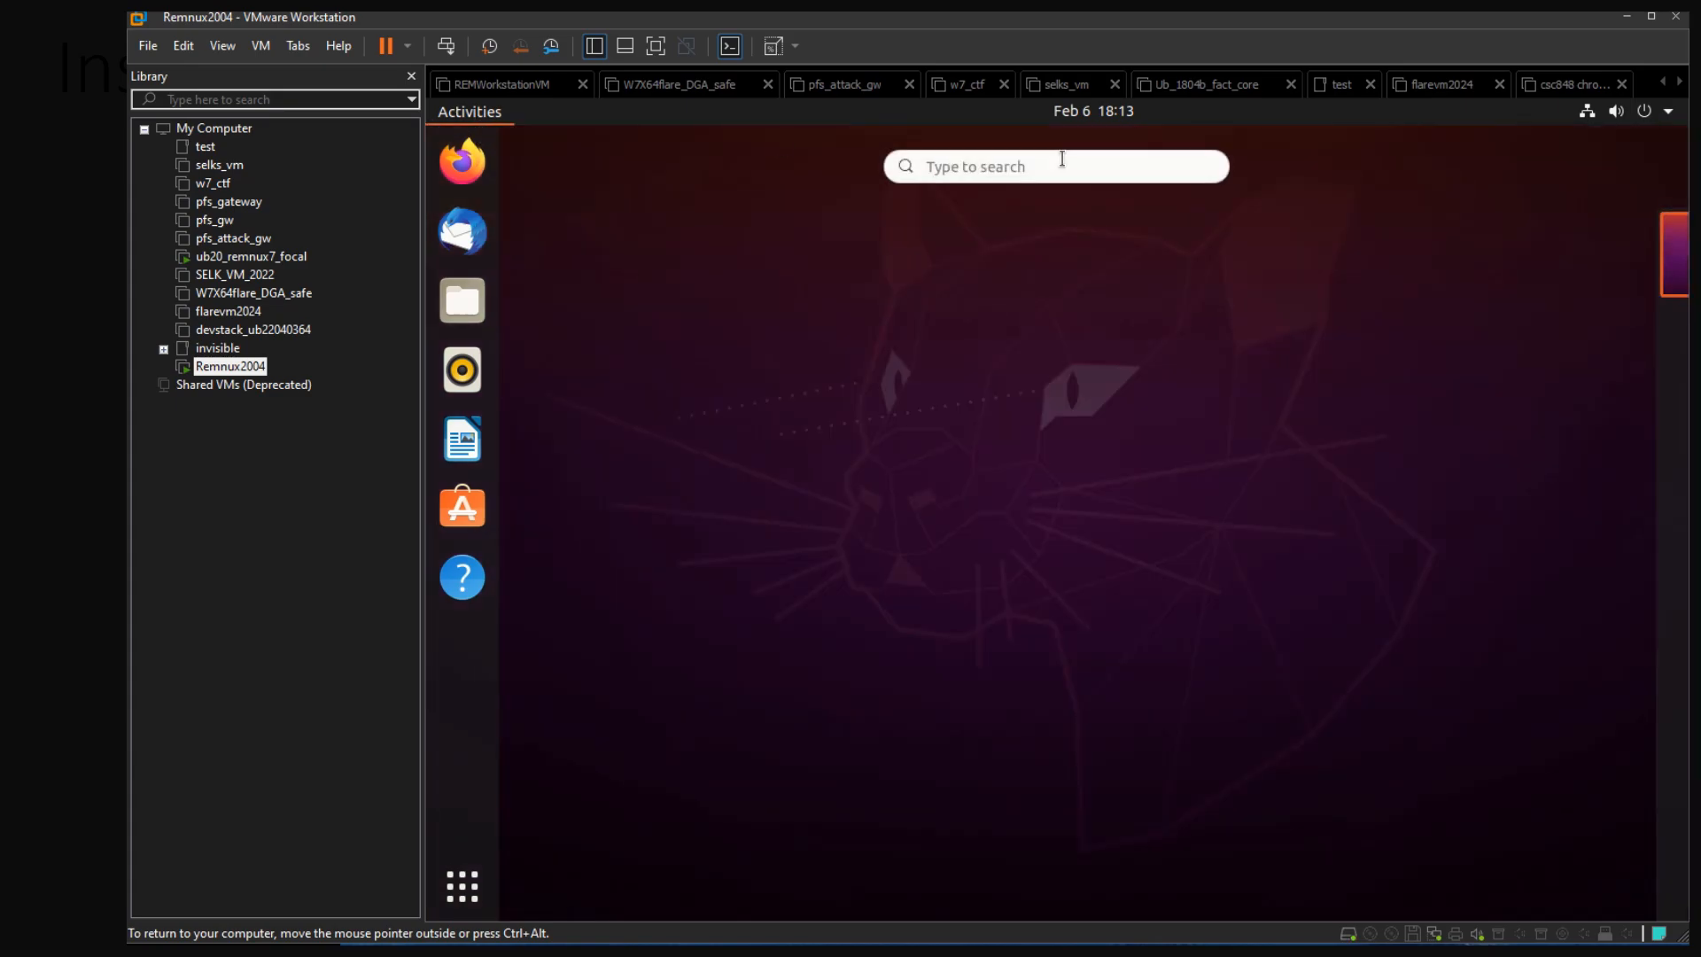
pyautogui.write('termi')
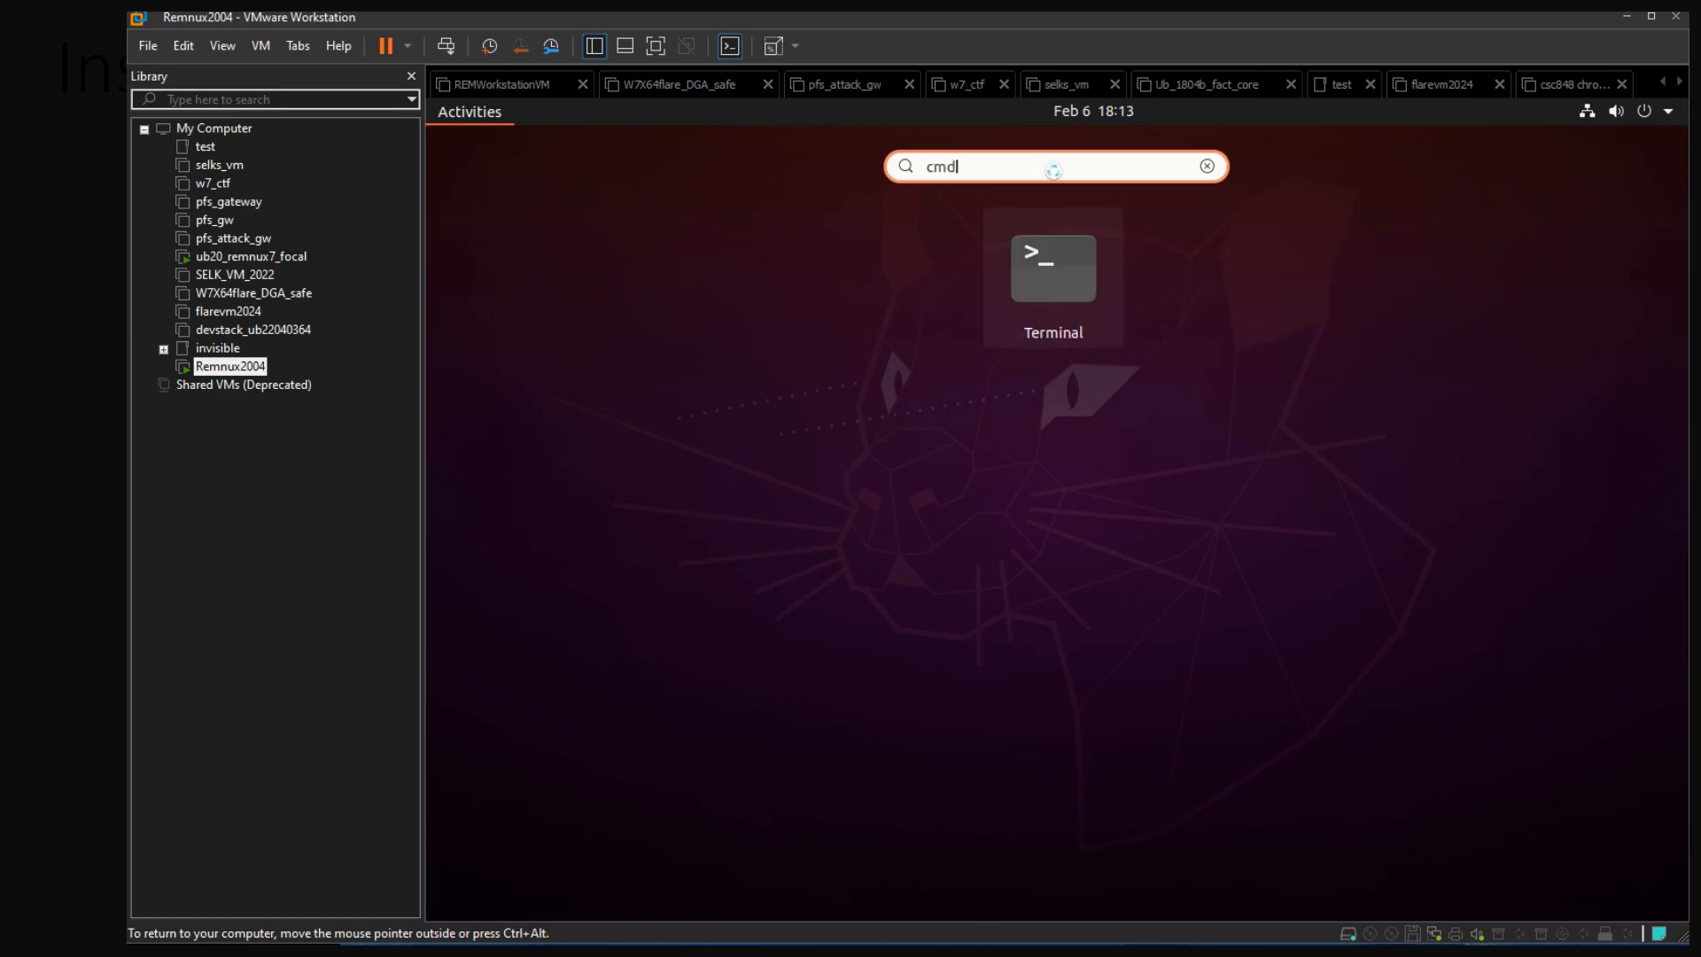
pyautogui.press('Return')
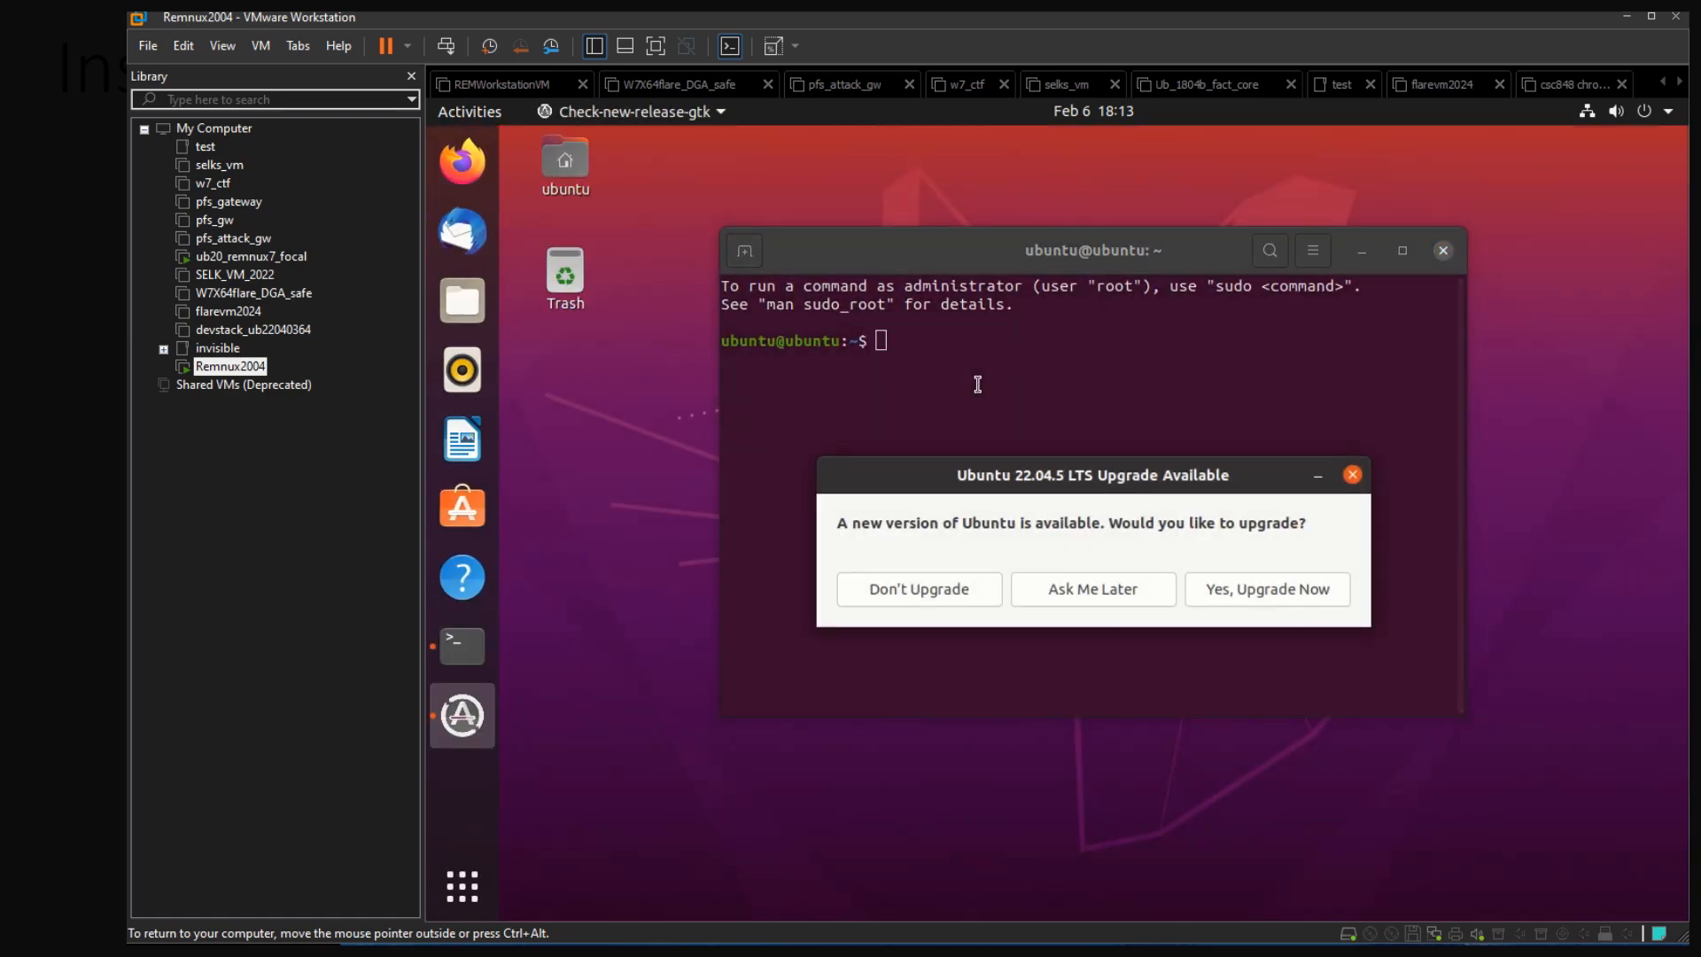
pyautogui.click(935, 599)
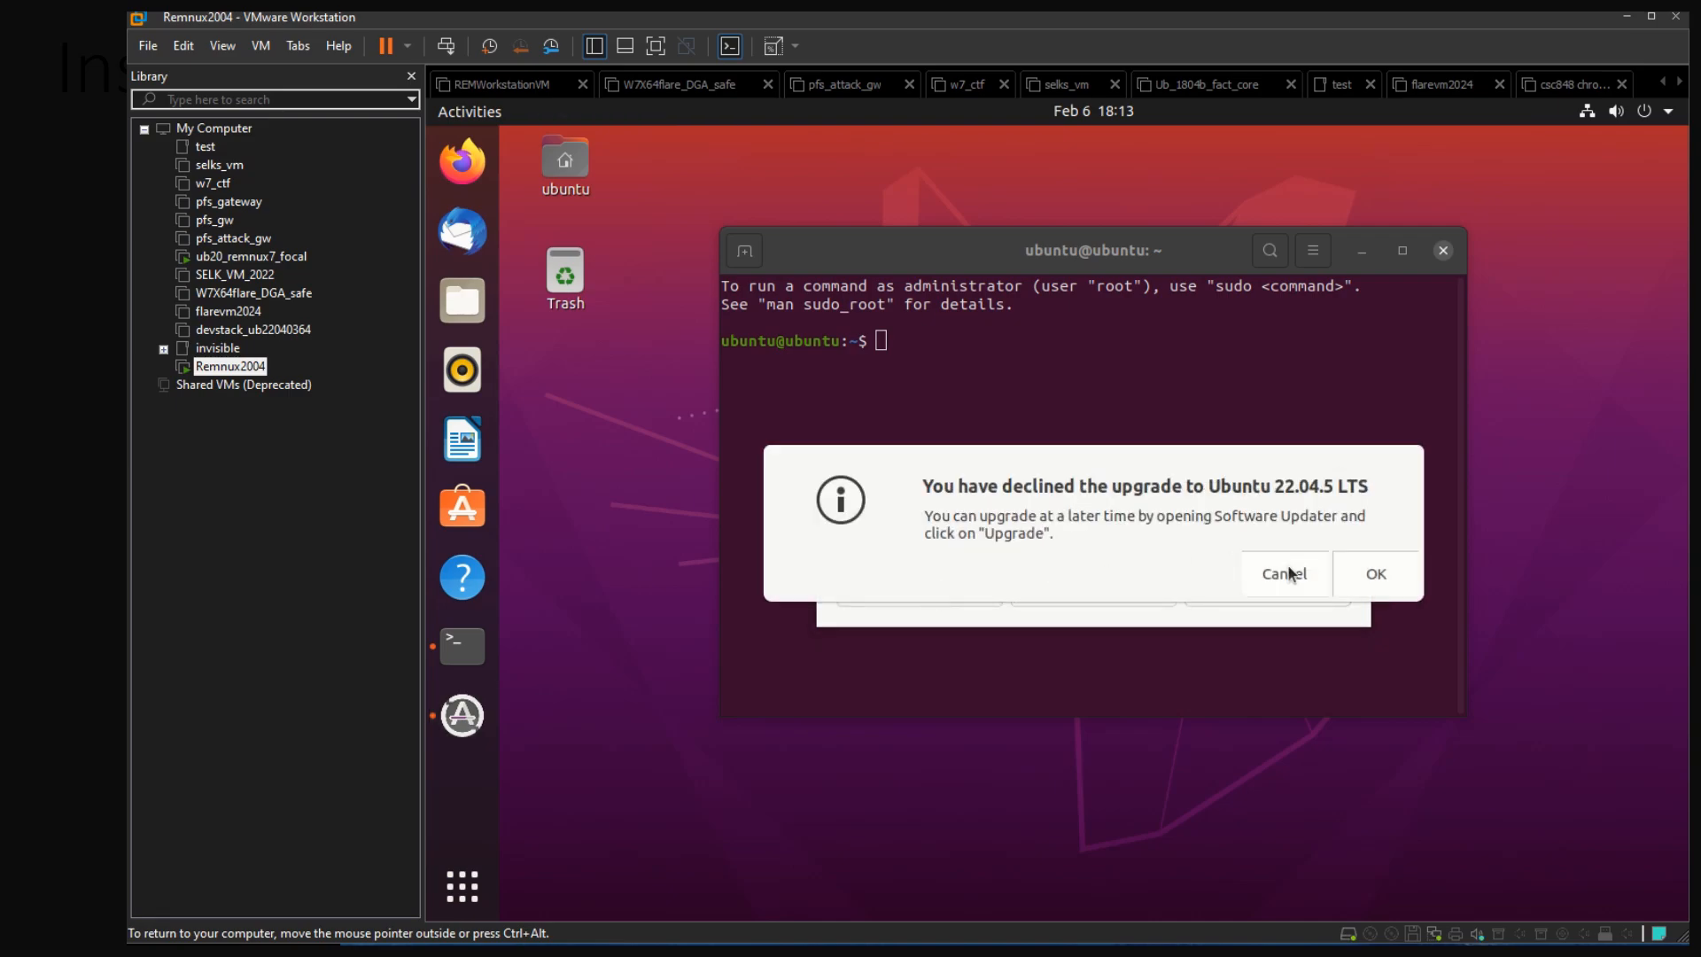
pyautogui.click(1379, 577)
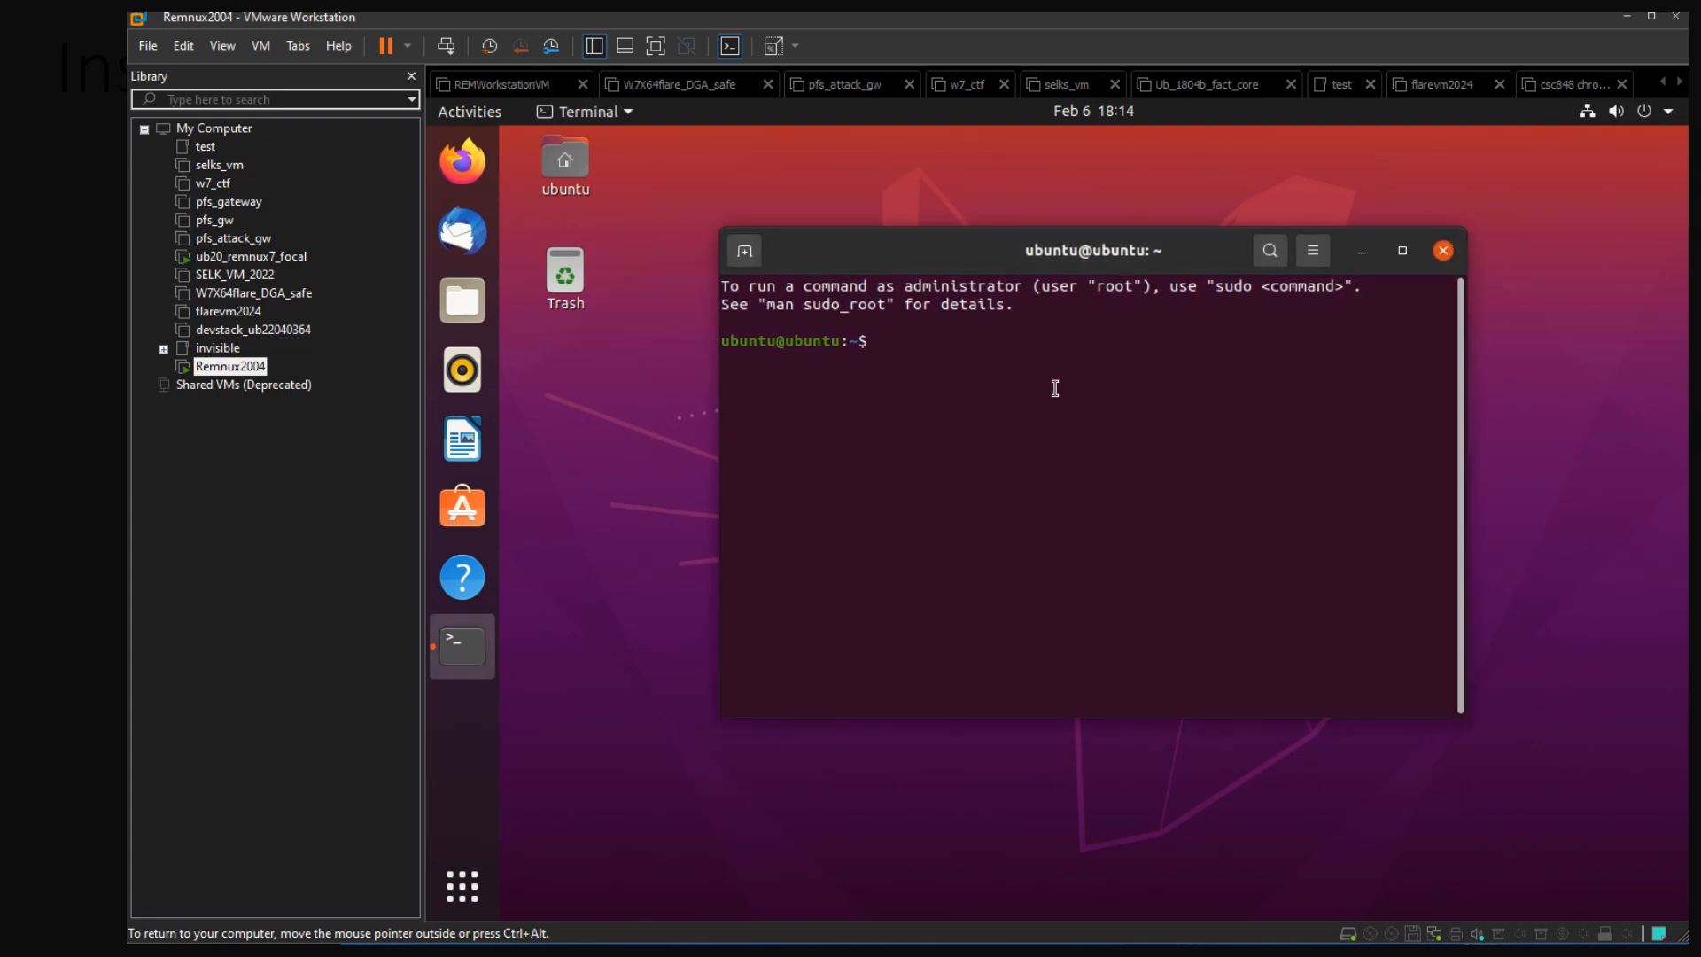
# Refresh the package lists with "sudo apt update", authenticating with the sudo password
pyautogui.write('udpst')
pyautogui.press('BackSpace')
pyautogui.press('BackSpace')
pyautogui.press('BackSpace')
pyautogui.press('BackSpace')
pyautogui.press('BackSpace')
pyautogui.write('sudo apt update')
pyautogui.press('Return')
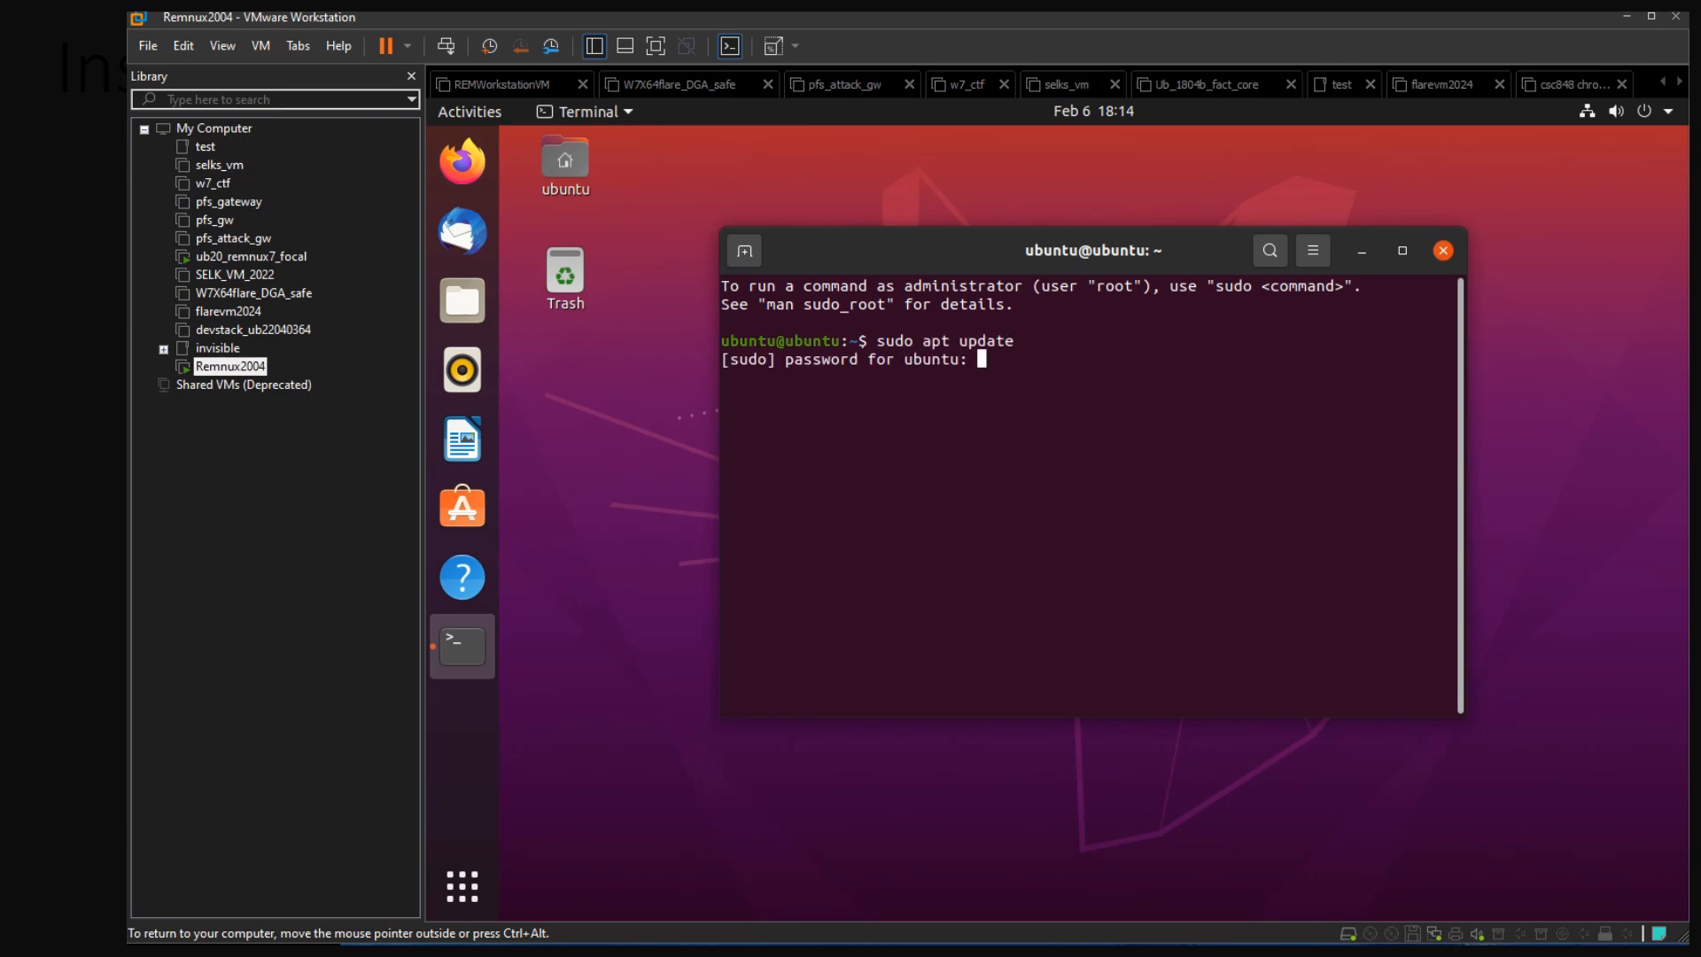
pyautogui.press('Return')
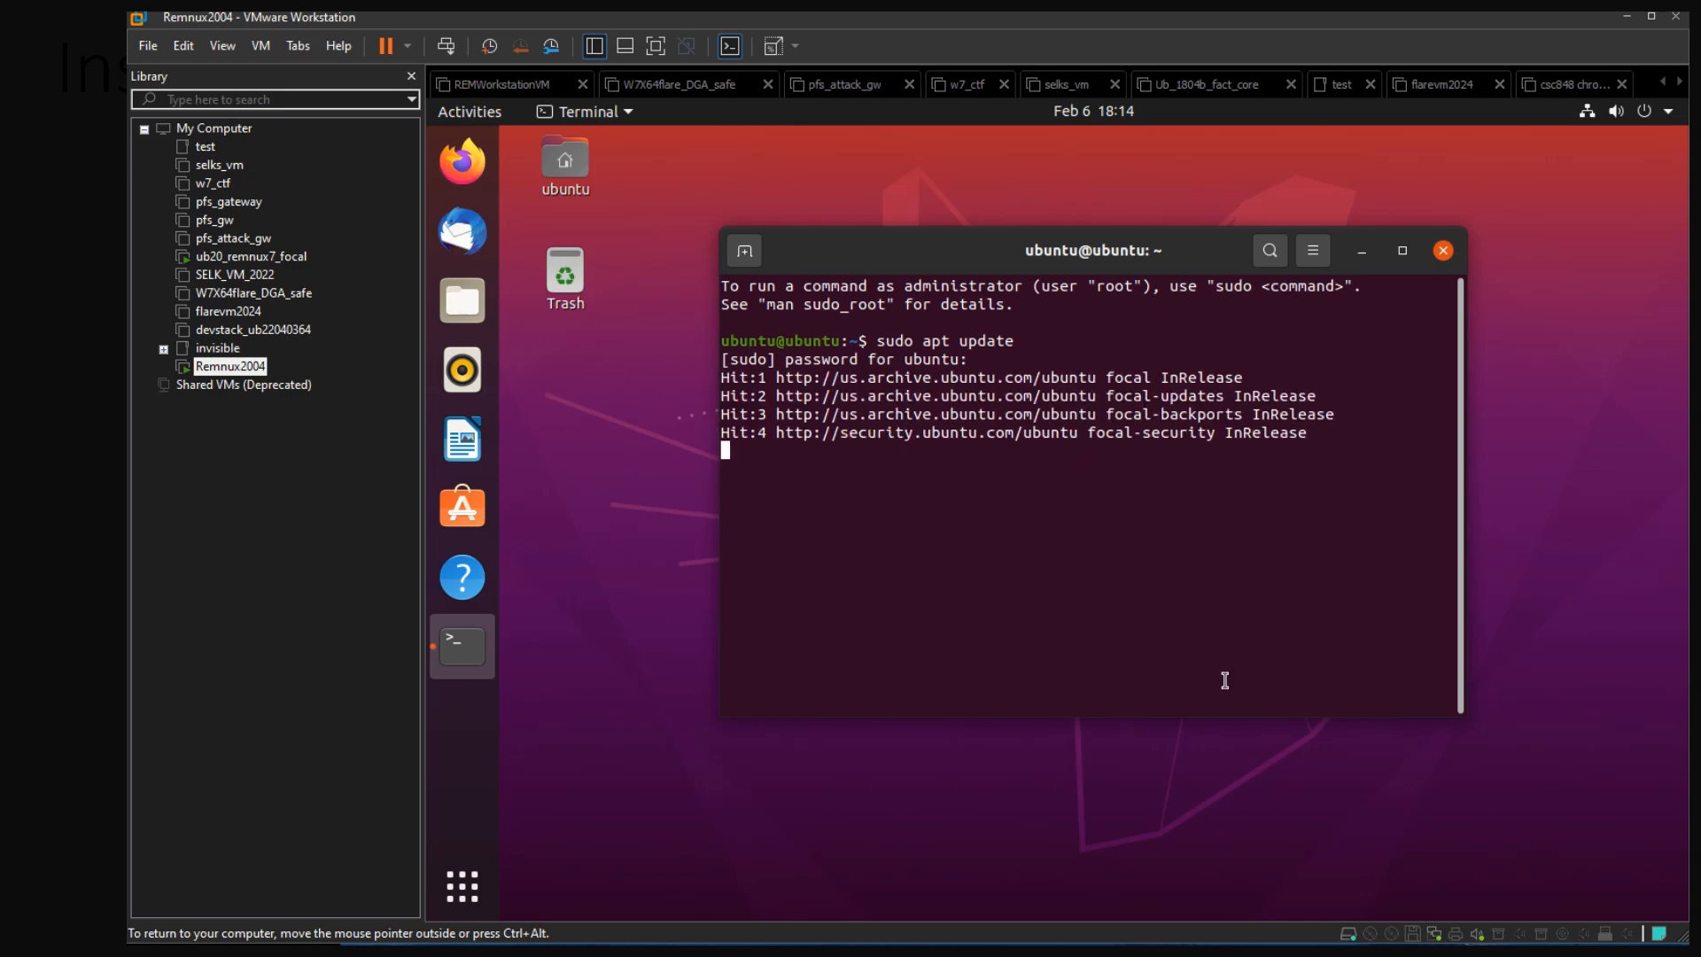
pyautogui.hotkey('ctrl', 'alt')
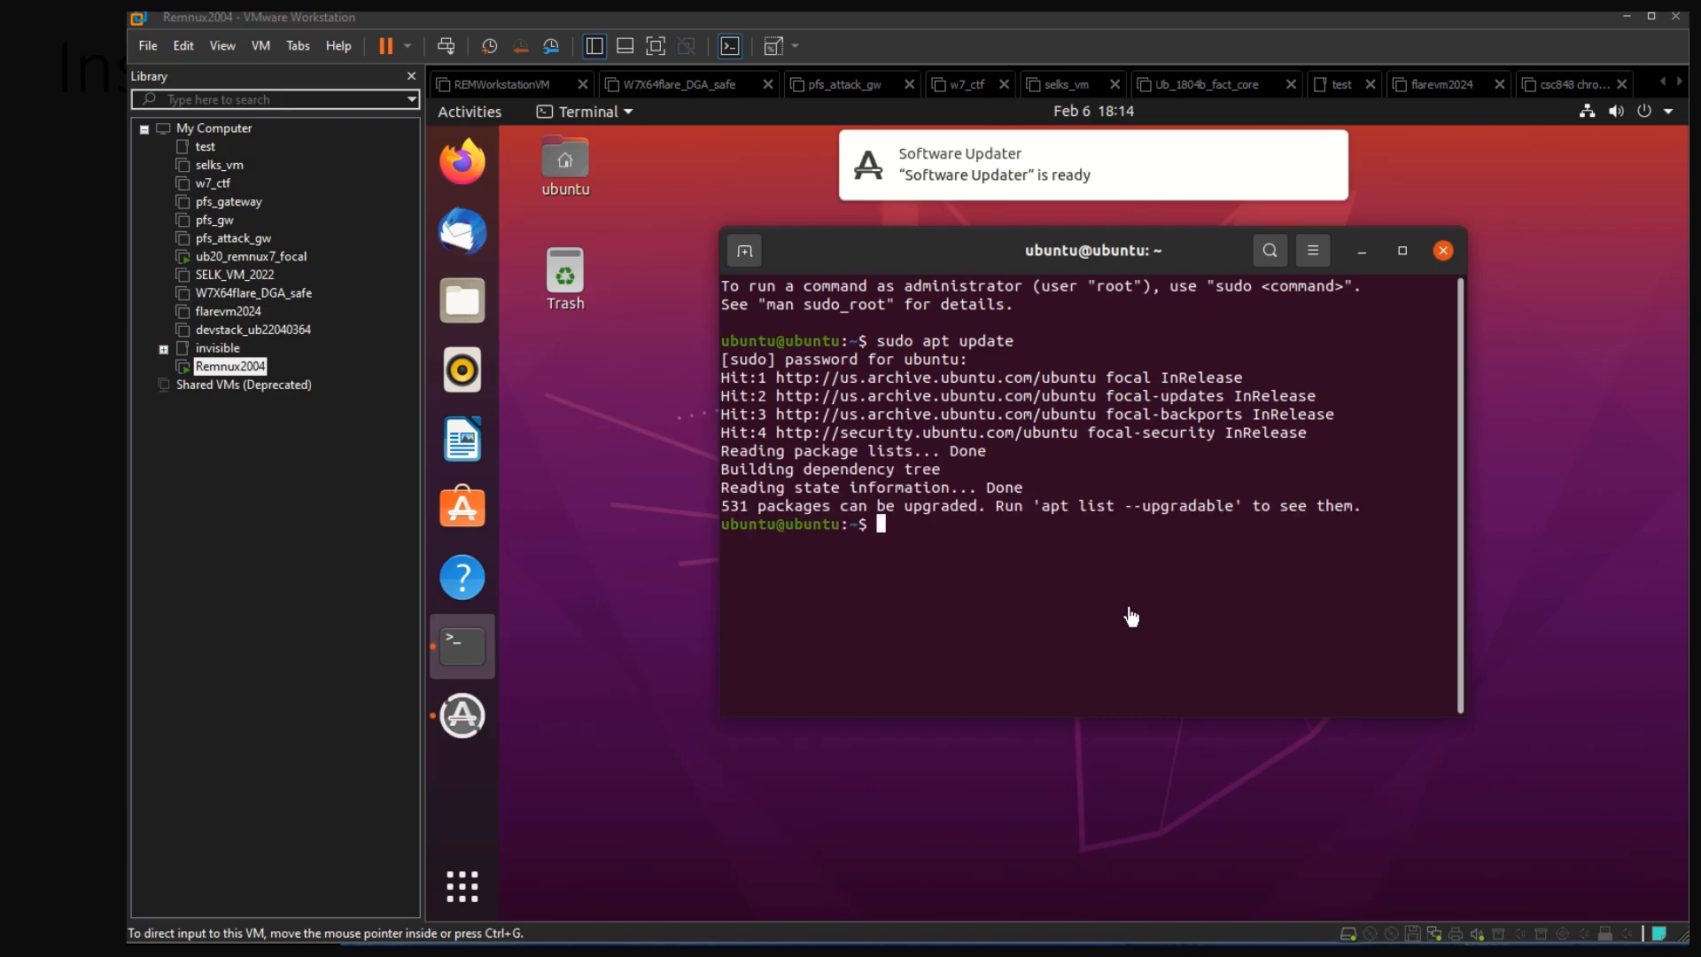
# Upgrade all installed packages with "sudo apt upgrade" and answer Y to continue
pyautogui.click(1134, 549)
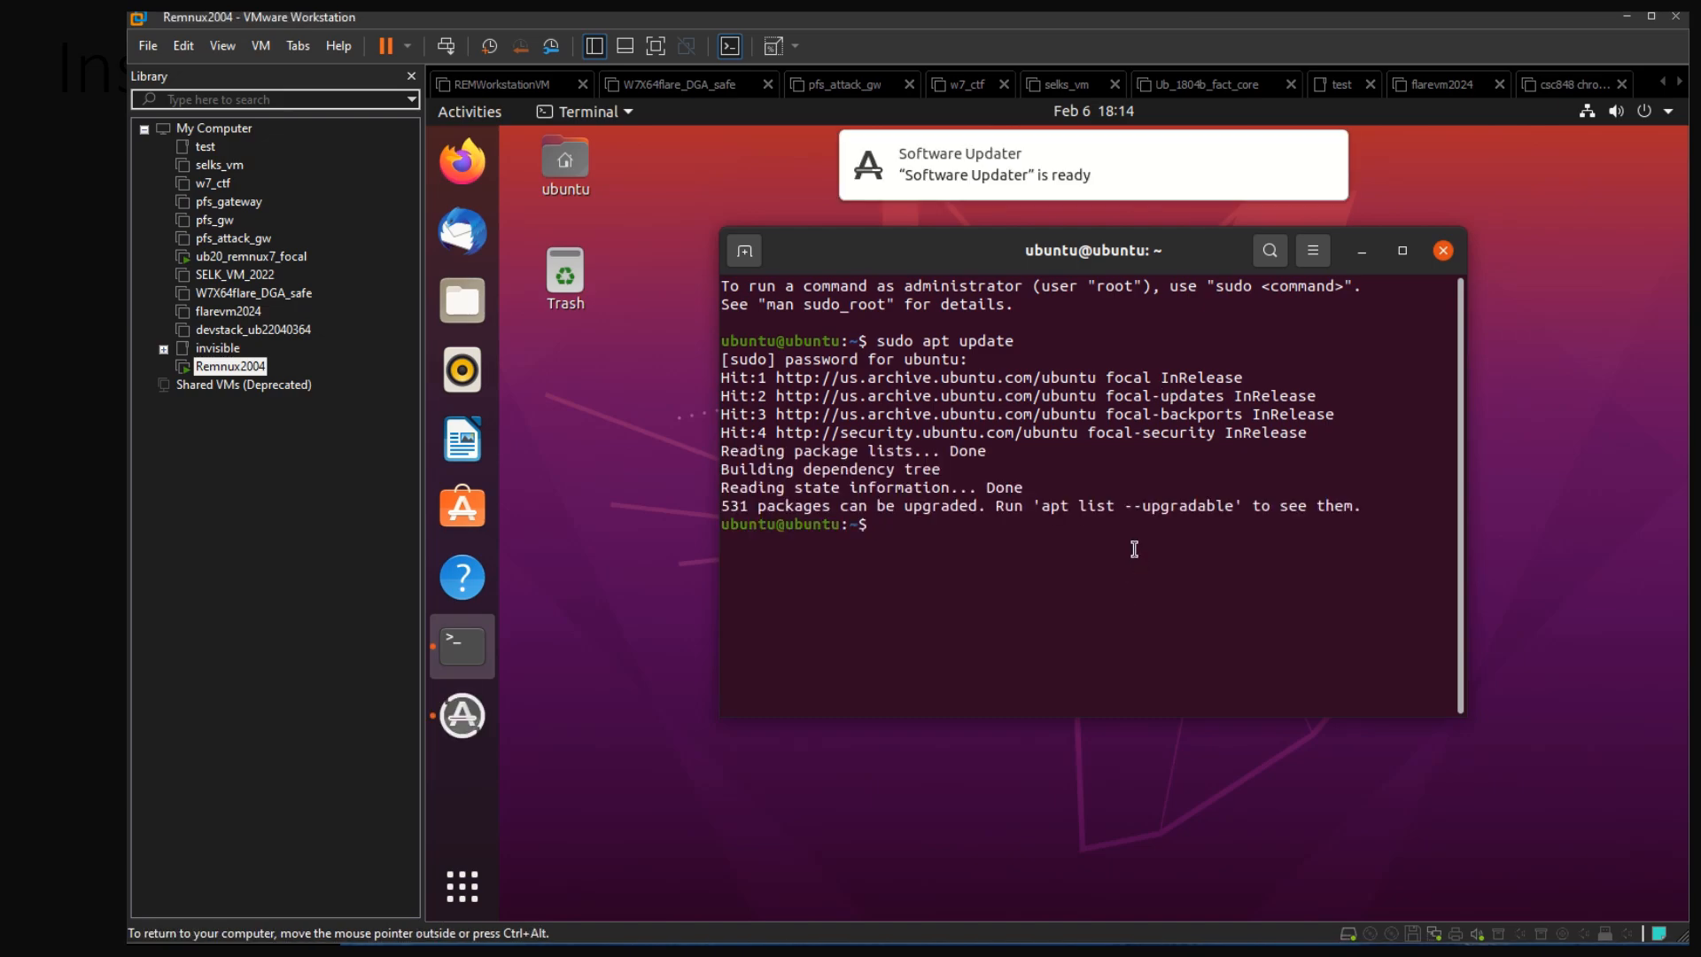
pyautogui.press('Up')
pyautogui.press('BackSpace')
pyautogui.press('BackSpace')
pyautogui.press('BackSpace')
pyautogui.press('BackSpace')
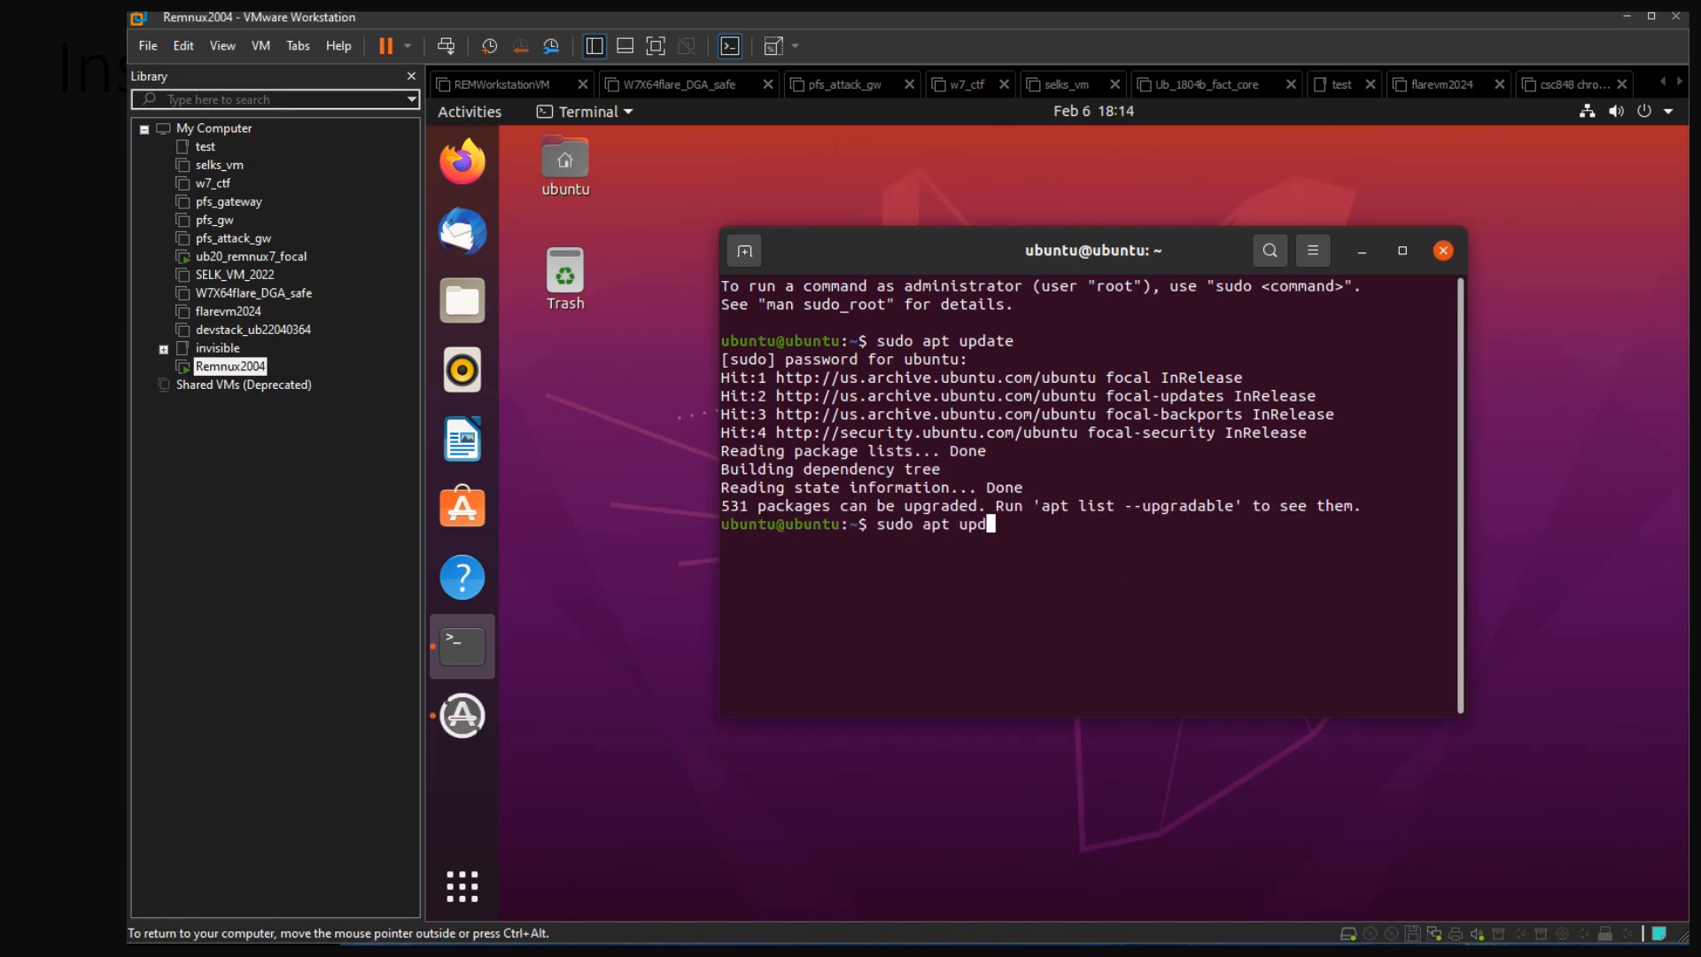
pyautogui.write('grade')
pyautogui.press('Return')
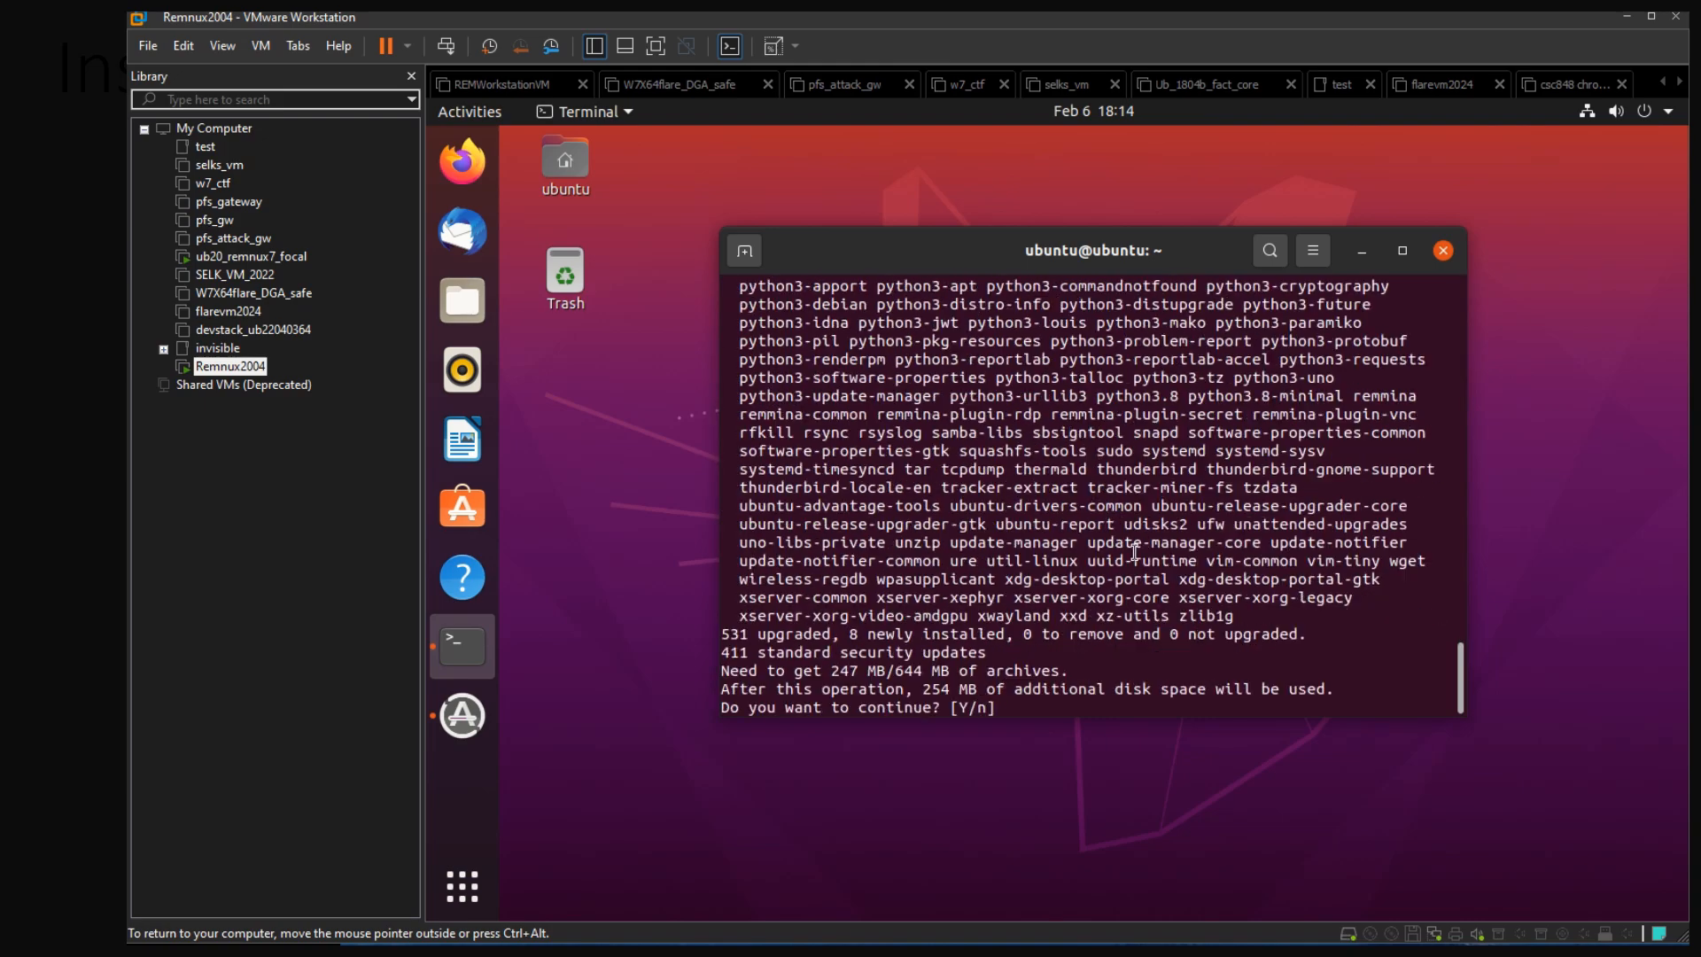
pyautogui.write('Y')
pyautogui.press('Return')
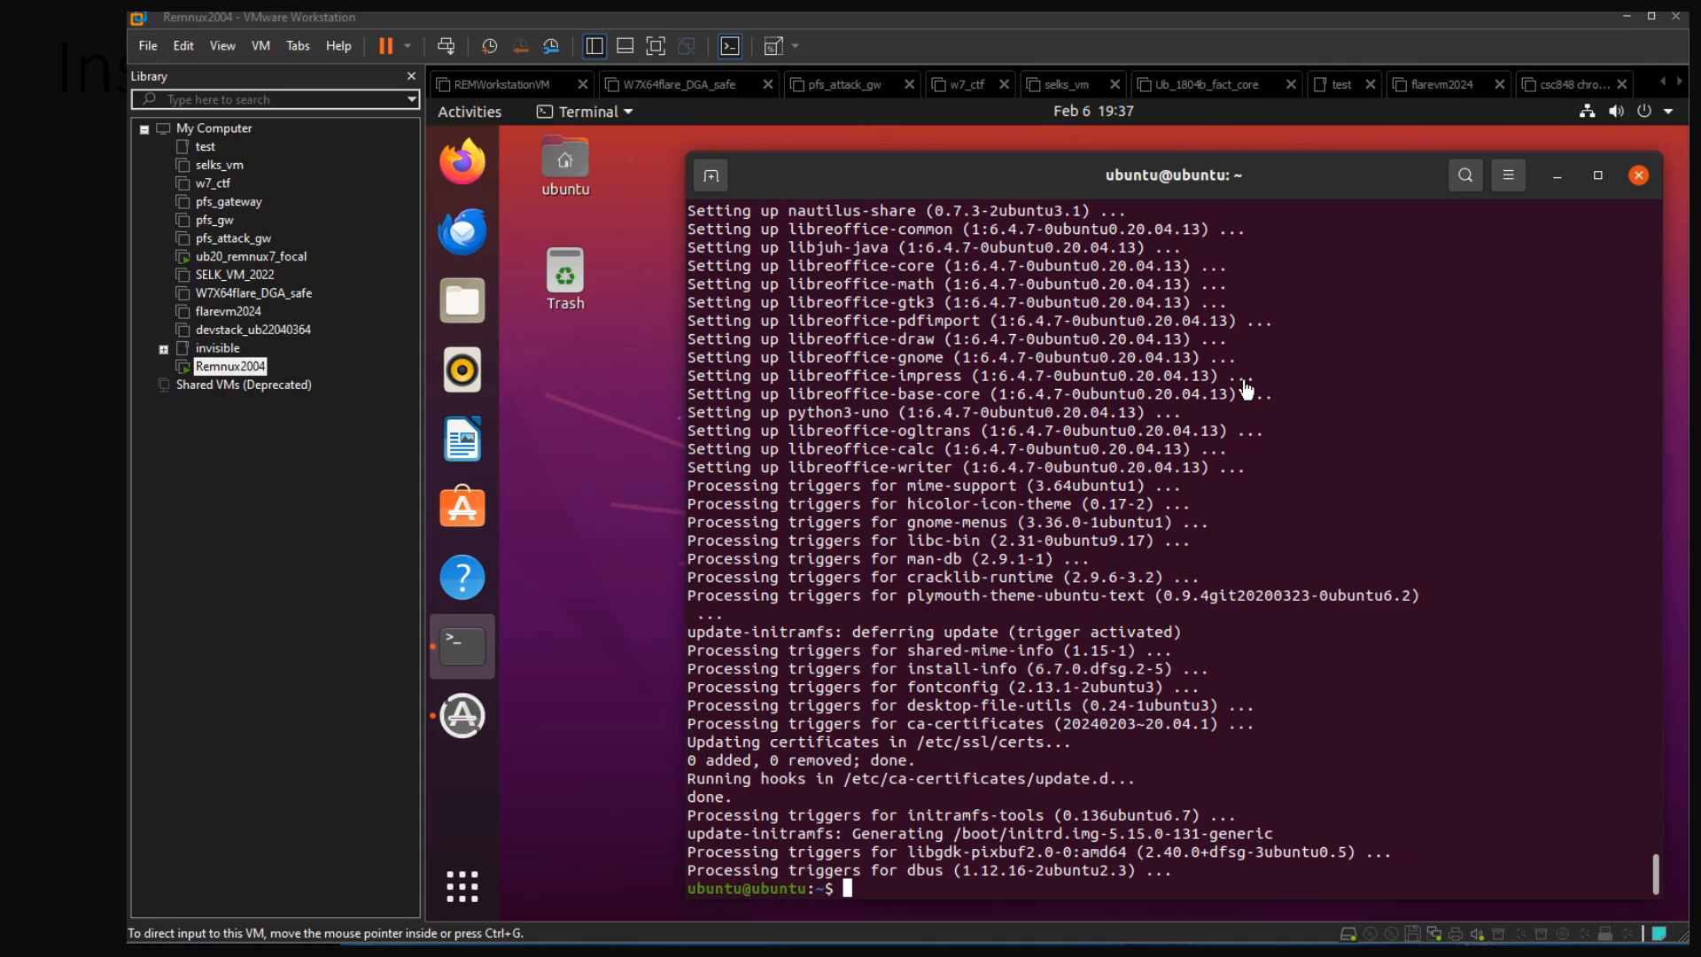
# Return to the guest's terminal and run "sudo apt update" again, entering the sudo password
pyautogui.doubleClick(1115, 558)
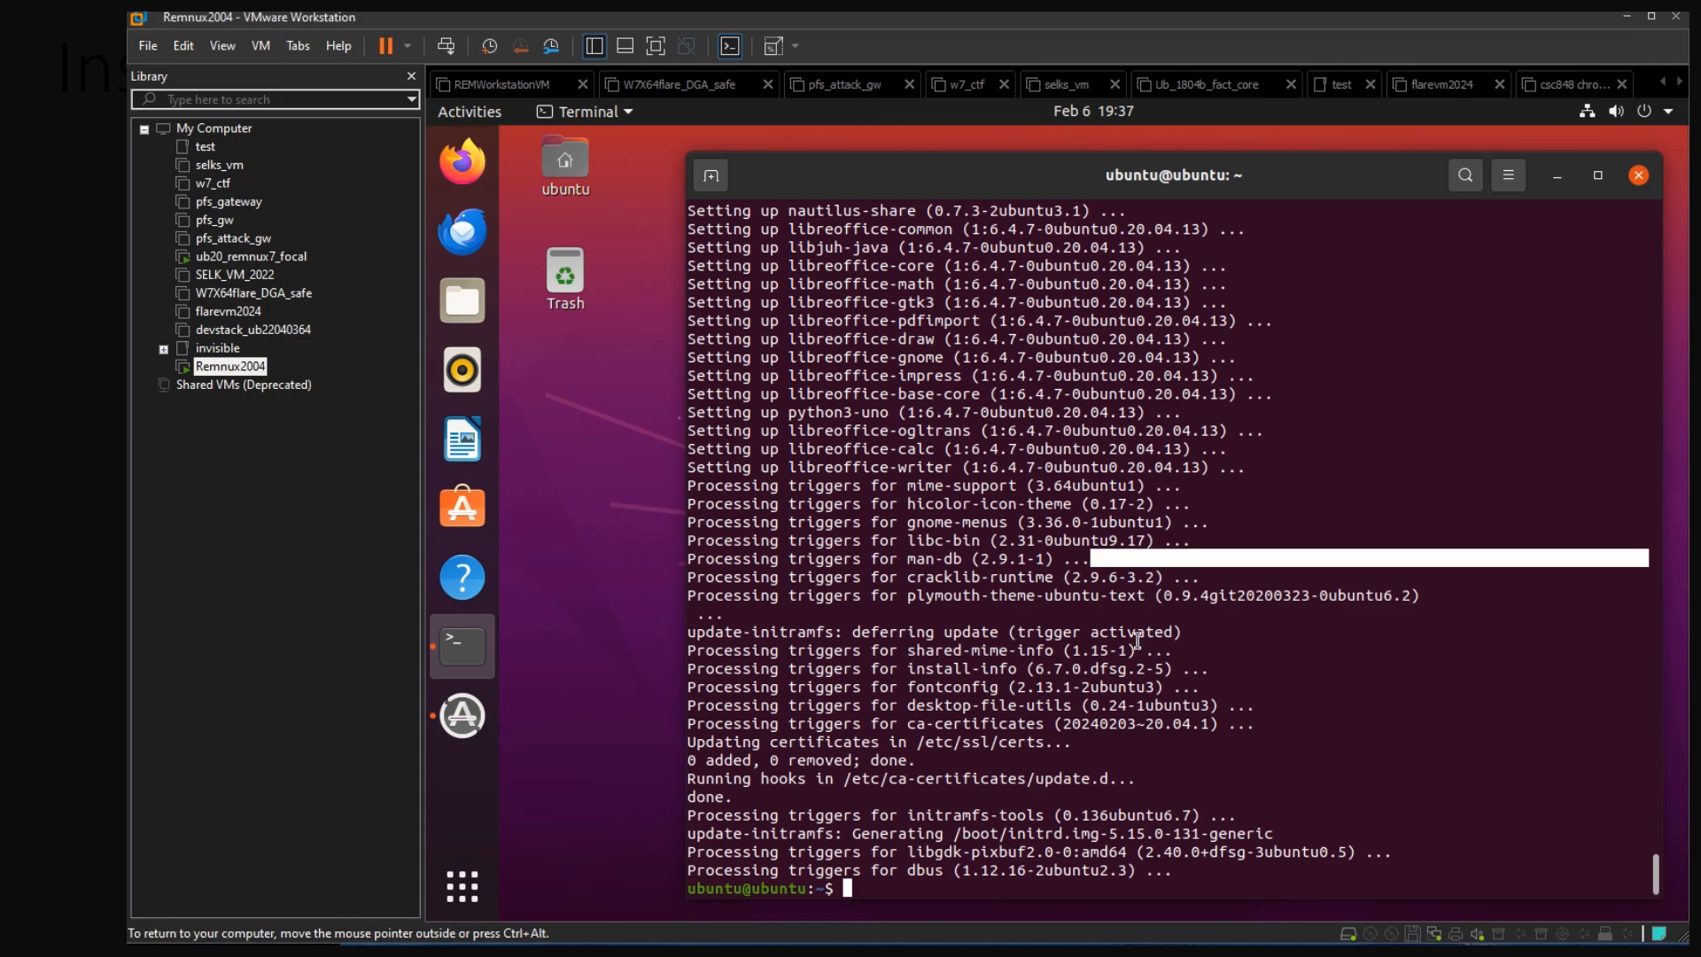
pyautogui.doubleClick(1129, 699)
pyautogui.click(1167, 642)
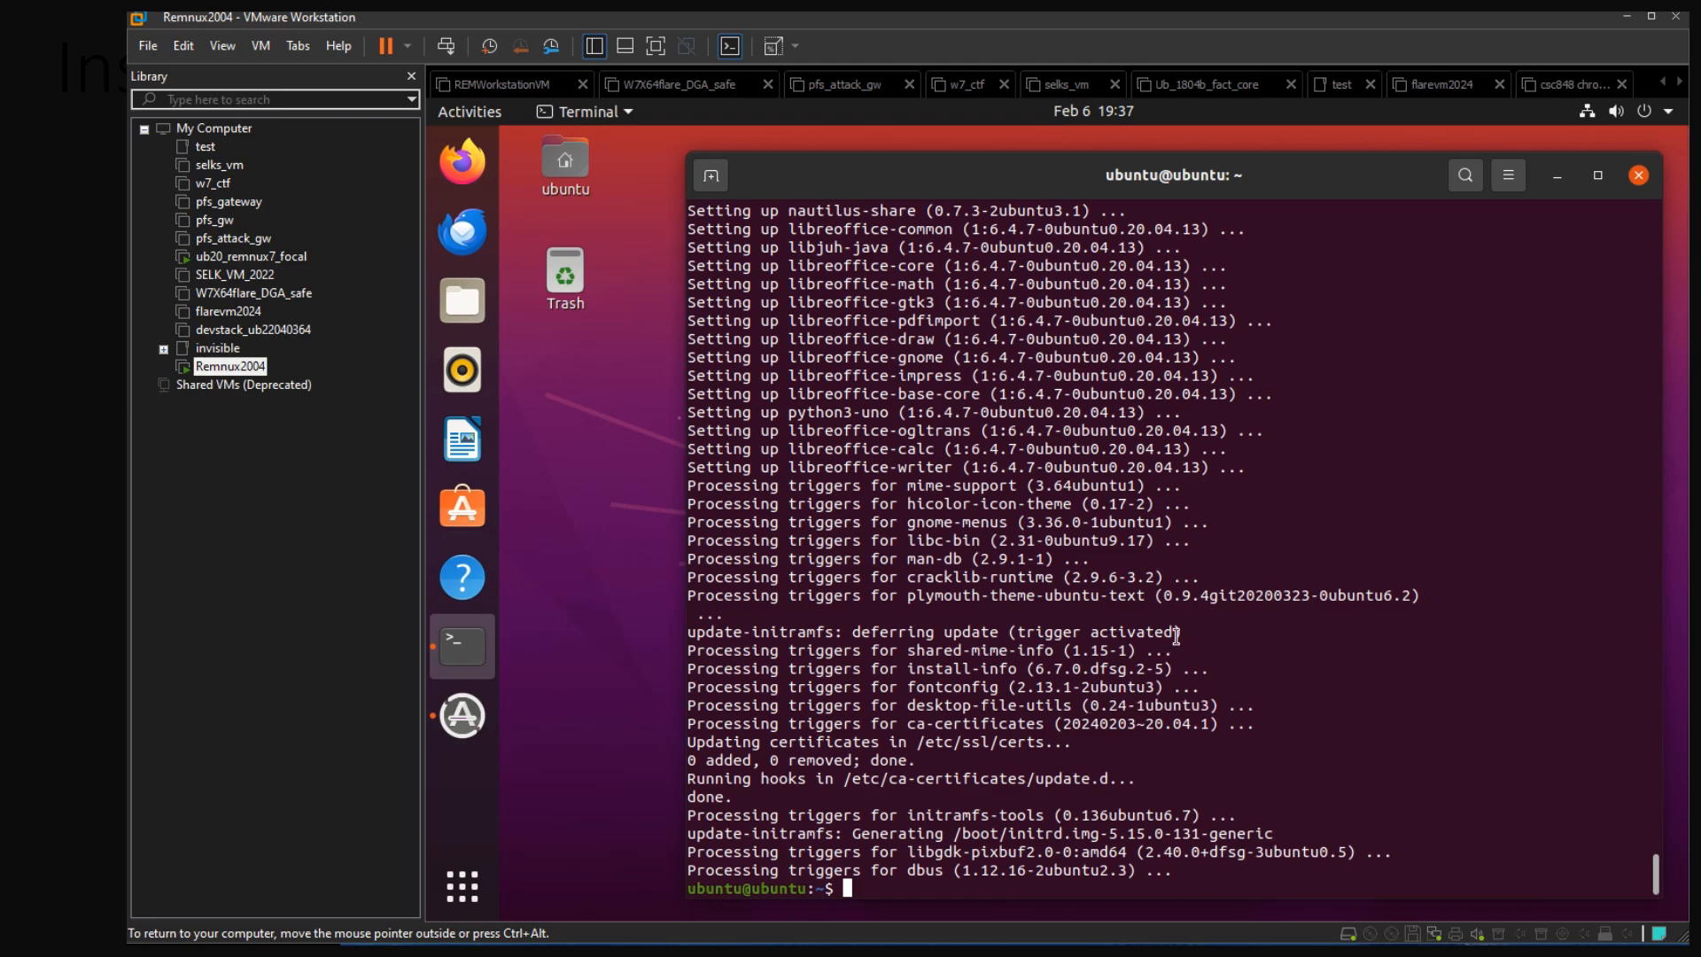
pyautogui.write('update')
pyautogui.press('BackSpace')
pyautogui.press('BackSpace')
pyautogui.press('BackSpace')
pyautogui.press('BackSpace')
pyautogui.press('BackSpace')
pyautogui.press('BackSpace')
pyautogui.write('sudo update')
pyautogui.press('BackSpace')
pyautogui.press('BackSpace')
pyautogui.press('BackSpace')
pyautogui.press('BackSpace')
pyautogui.press('BackSpace')
pyautogui.press('BackSpace')
pyautogui.press('BackSpace')
pyautogui.press('BackSpace')
pyautogui.write('o apt update')
pyautogui.press('Return')
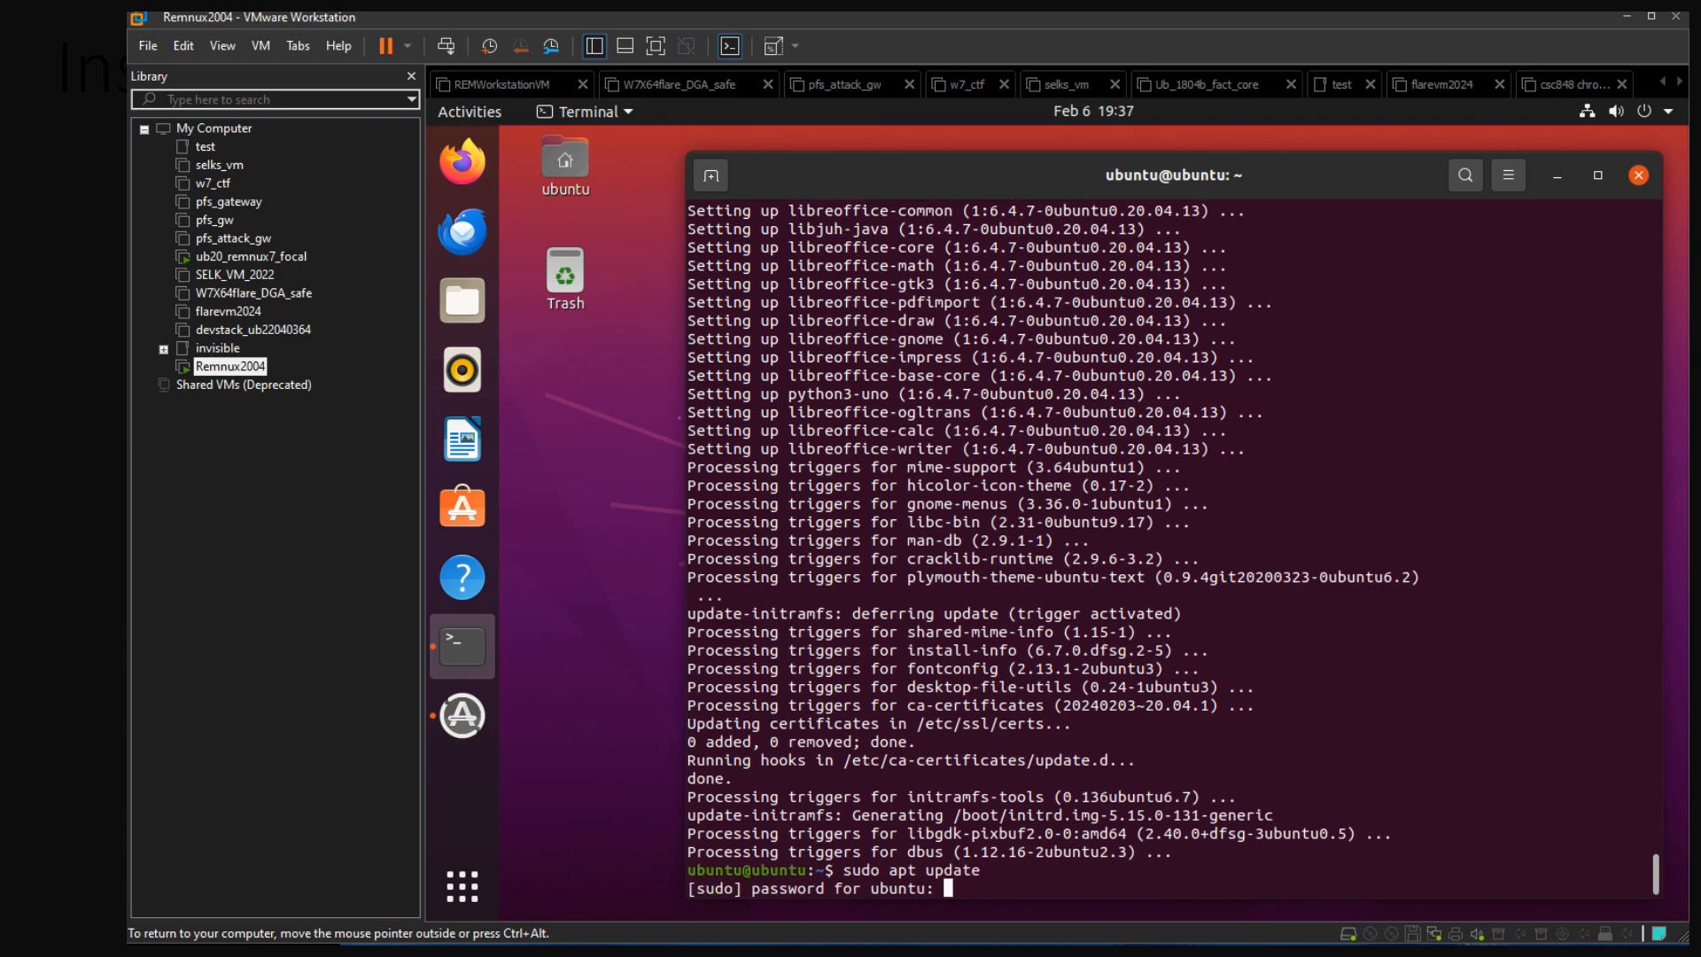
pyautogui.press('Return')
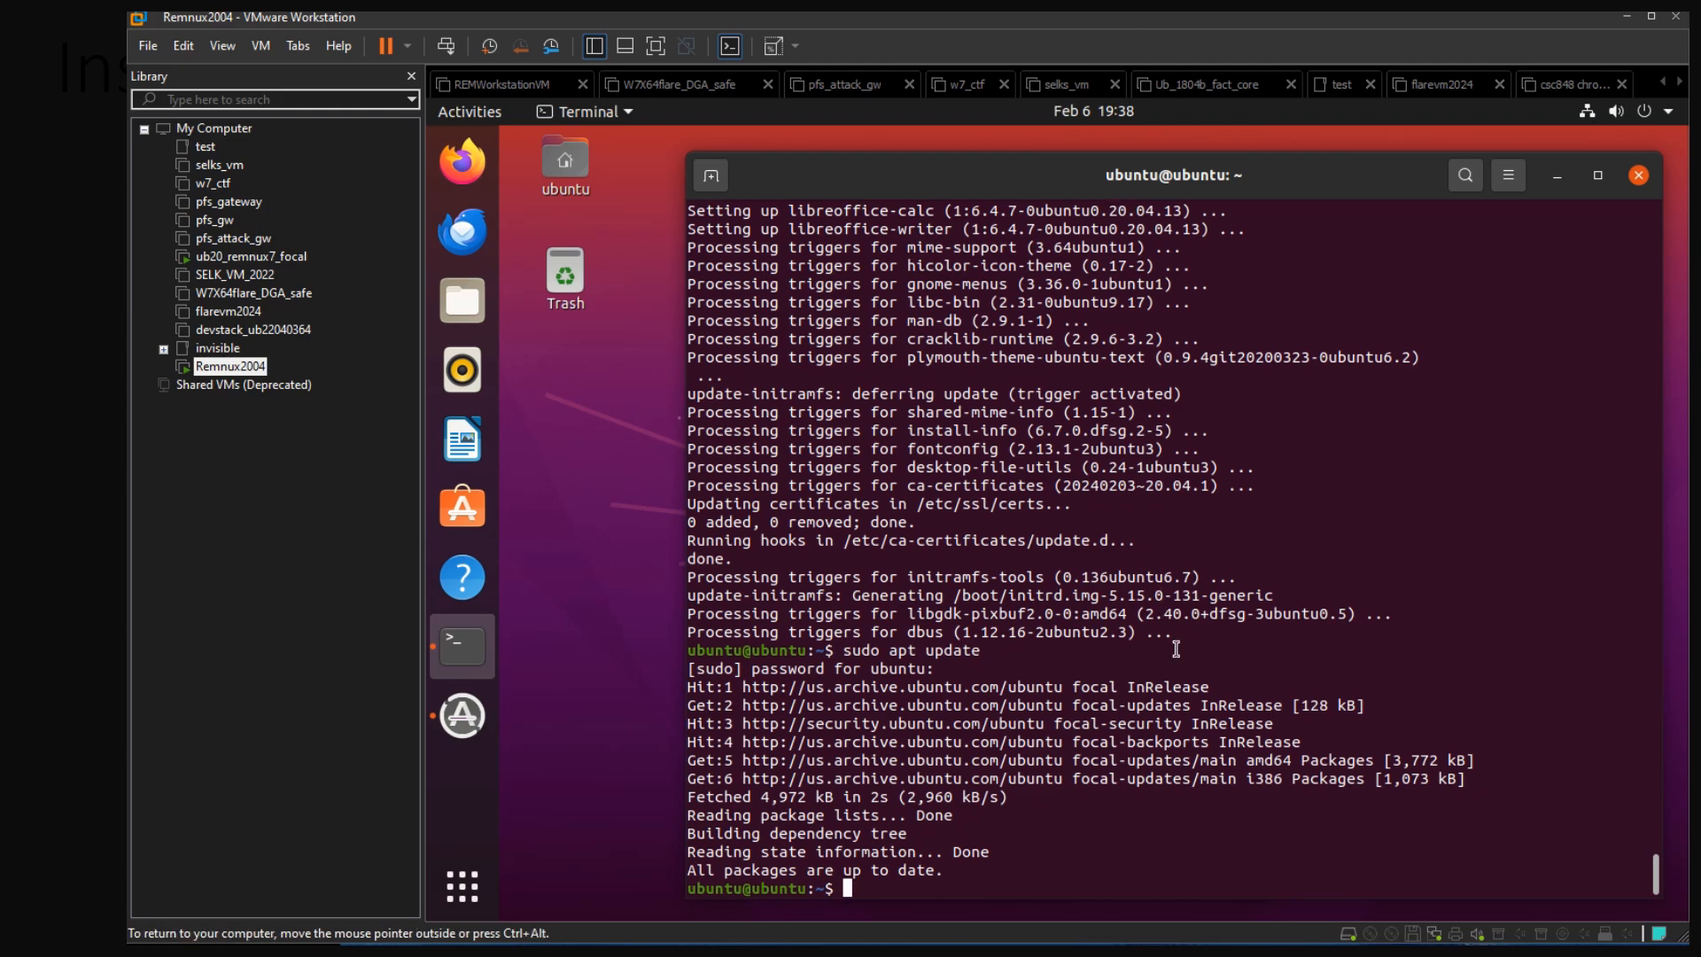
# Run "sudo apt upgrade" once more to check for remaining package upgrades
pyautogui.press('Up')
pyautogui.press('BackSpace')
pyautogui.press('BackSpace')
pyautogui.press('BackSpace')
pyautogui.write('rade')
pyautogui.press('Return')
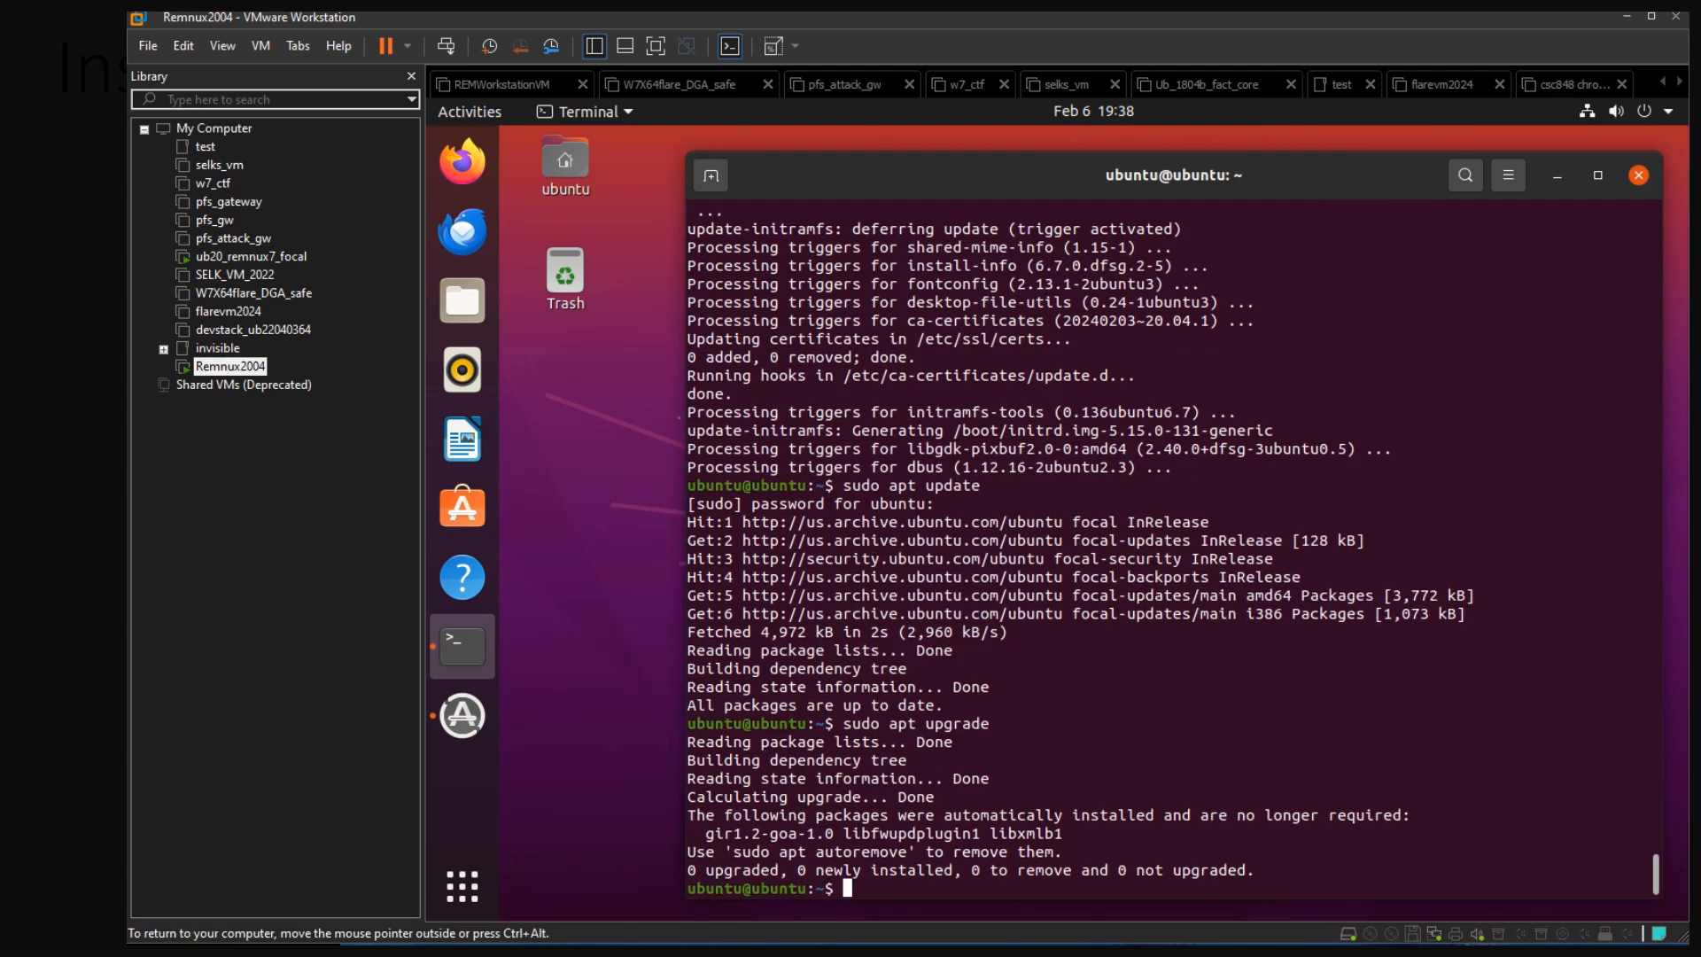
# Release input from the guest and shut down the Remnux2004 guest operating system, confirming the shutdown
pyautogui.hotkey('ctrl', 'alt')
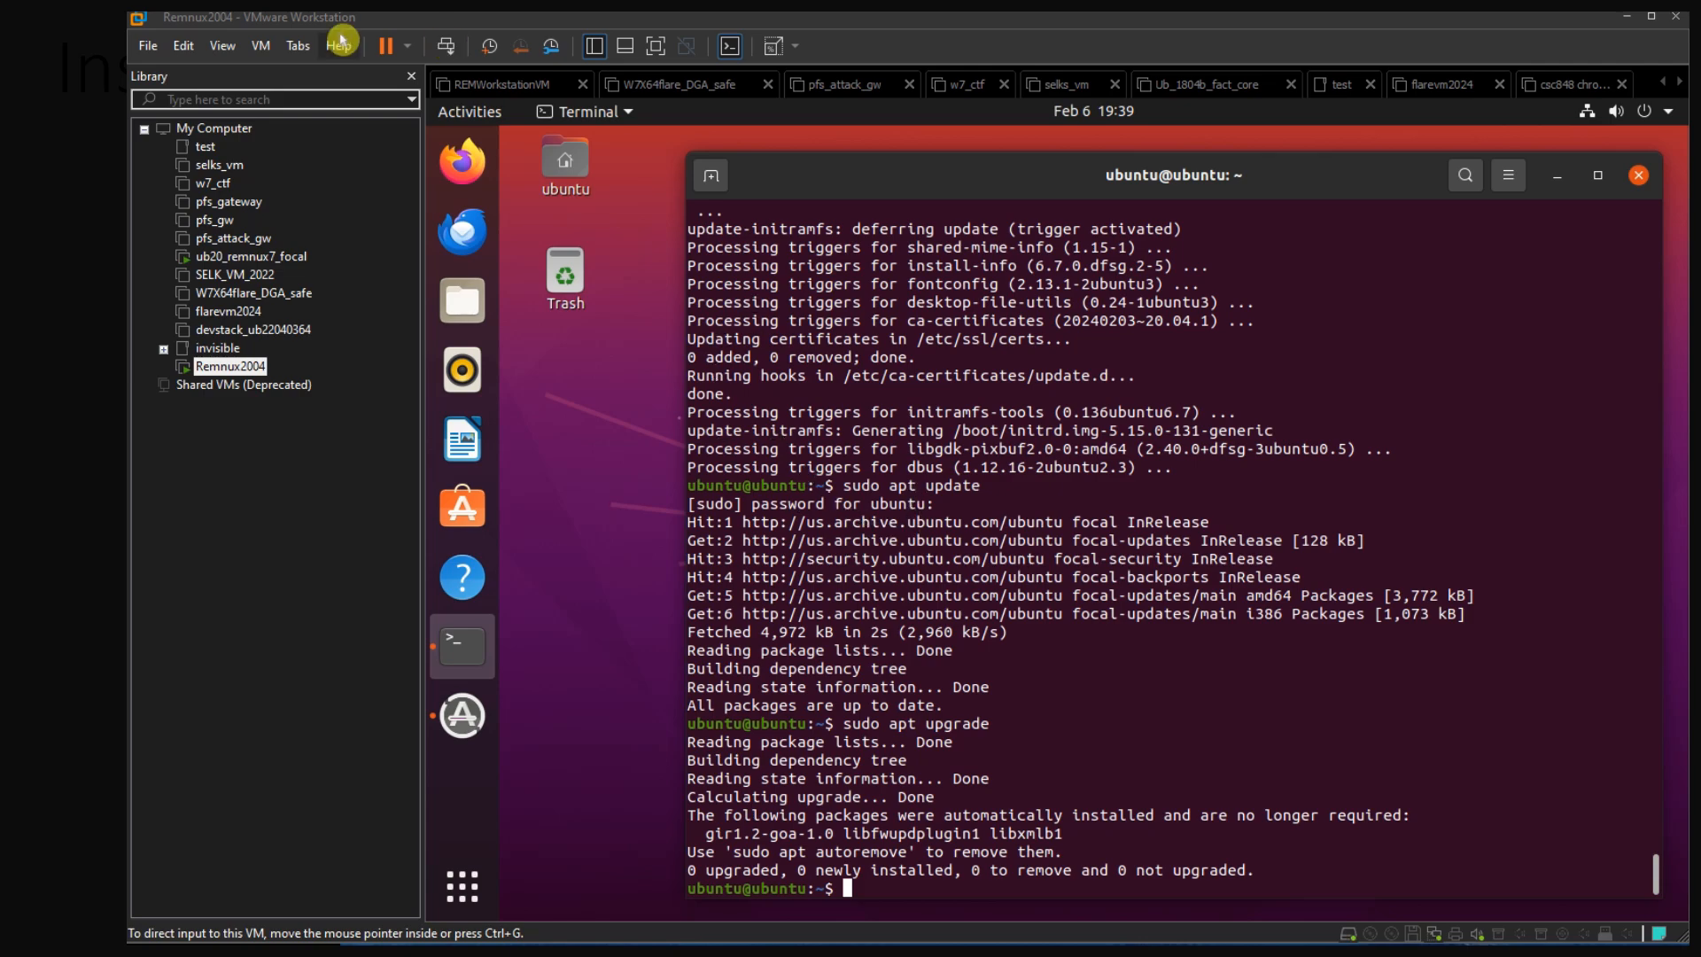
pyautogui.click(225, 368)
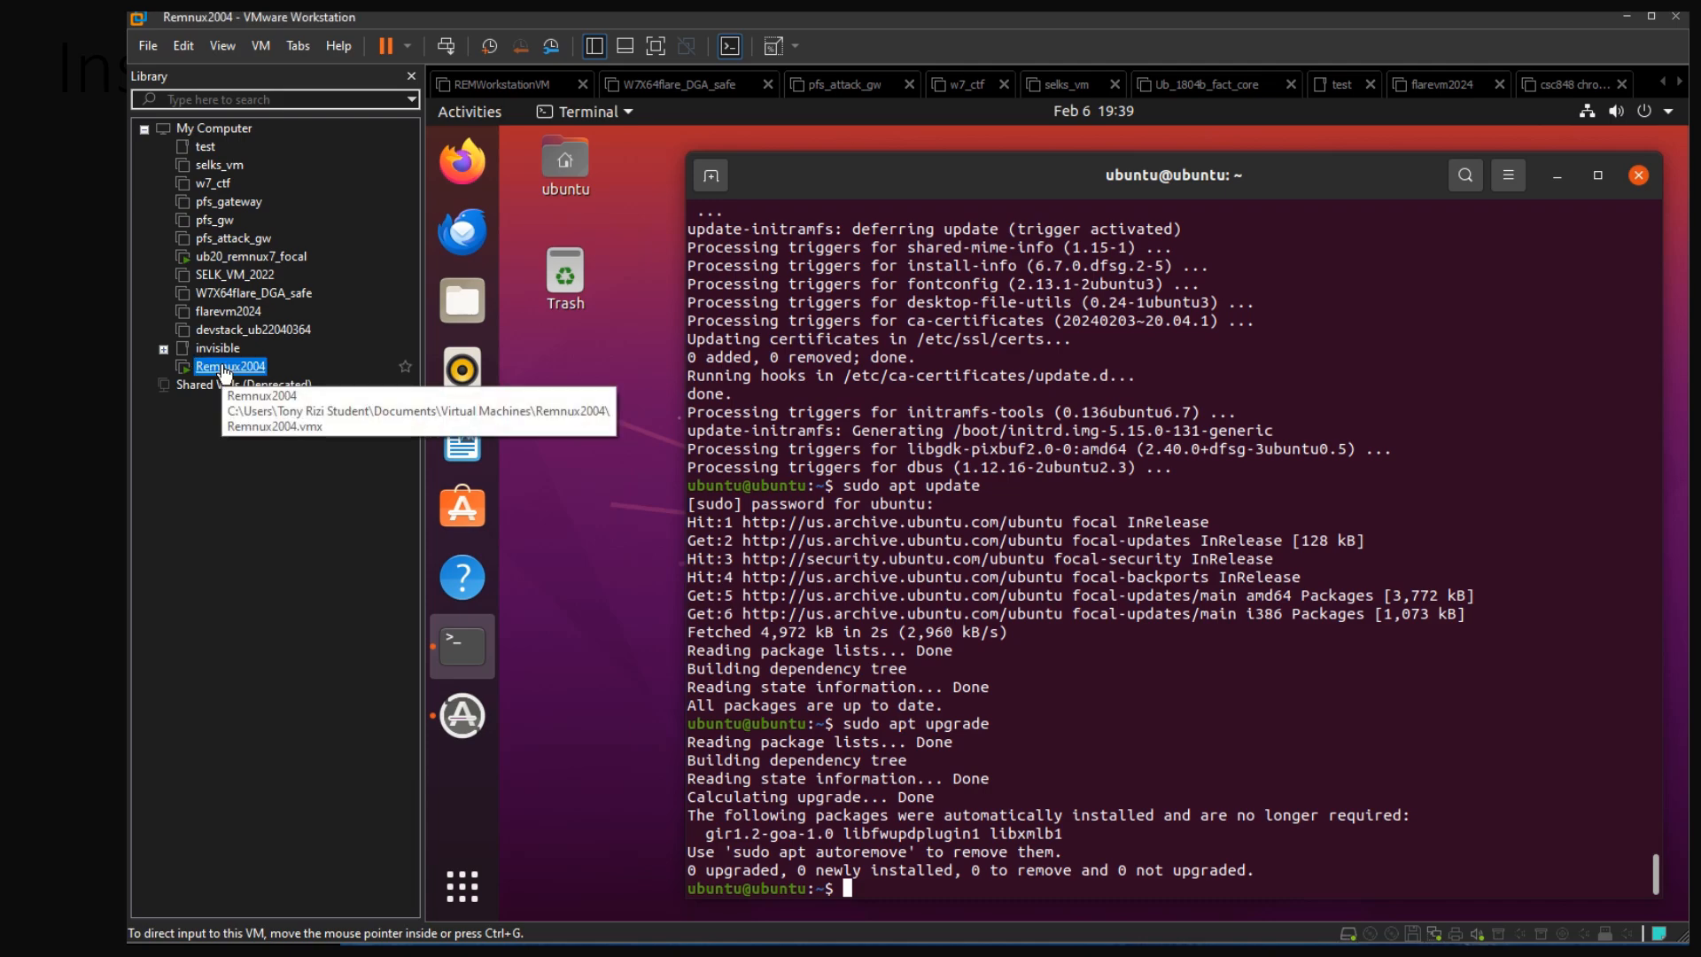
pyautogui.rightClick(225, 370)
pyautogui.moveTo(353, 512)
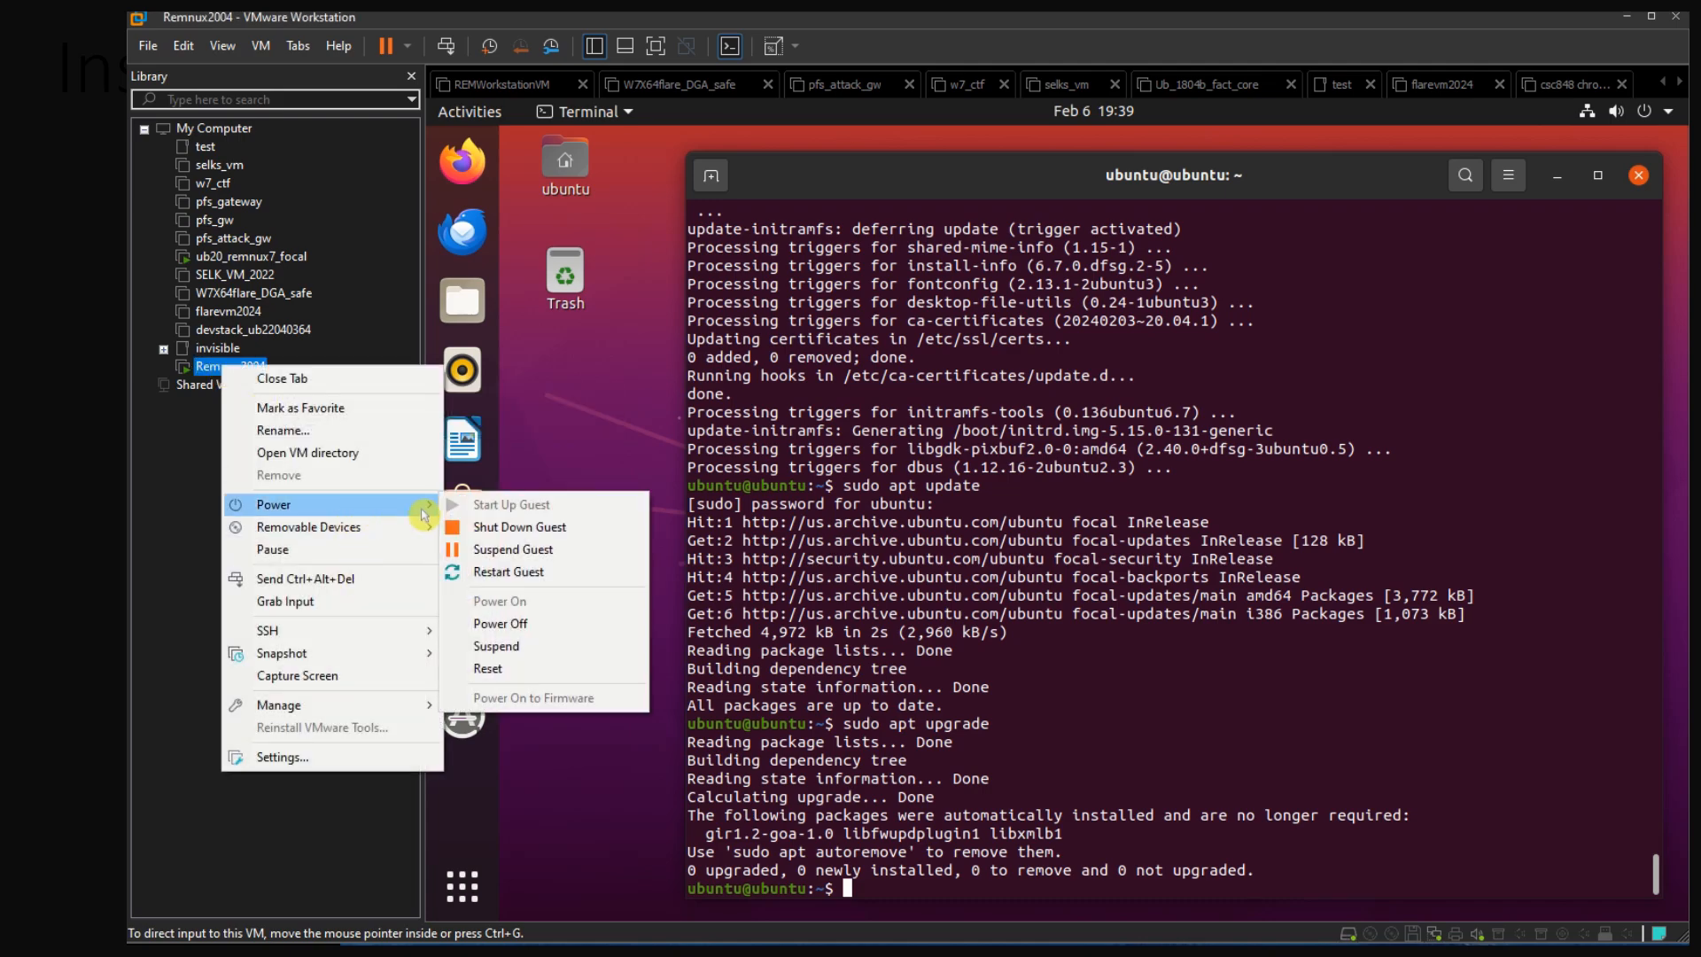
pyautogui.click(554, 531)
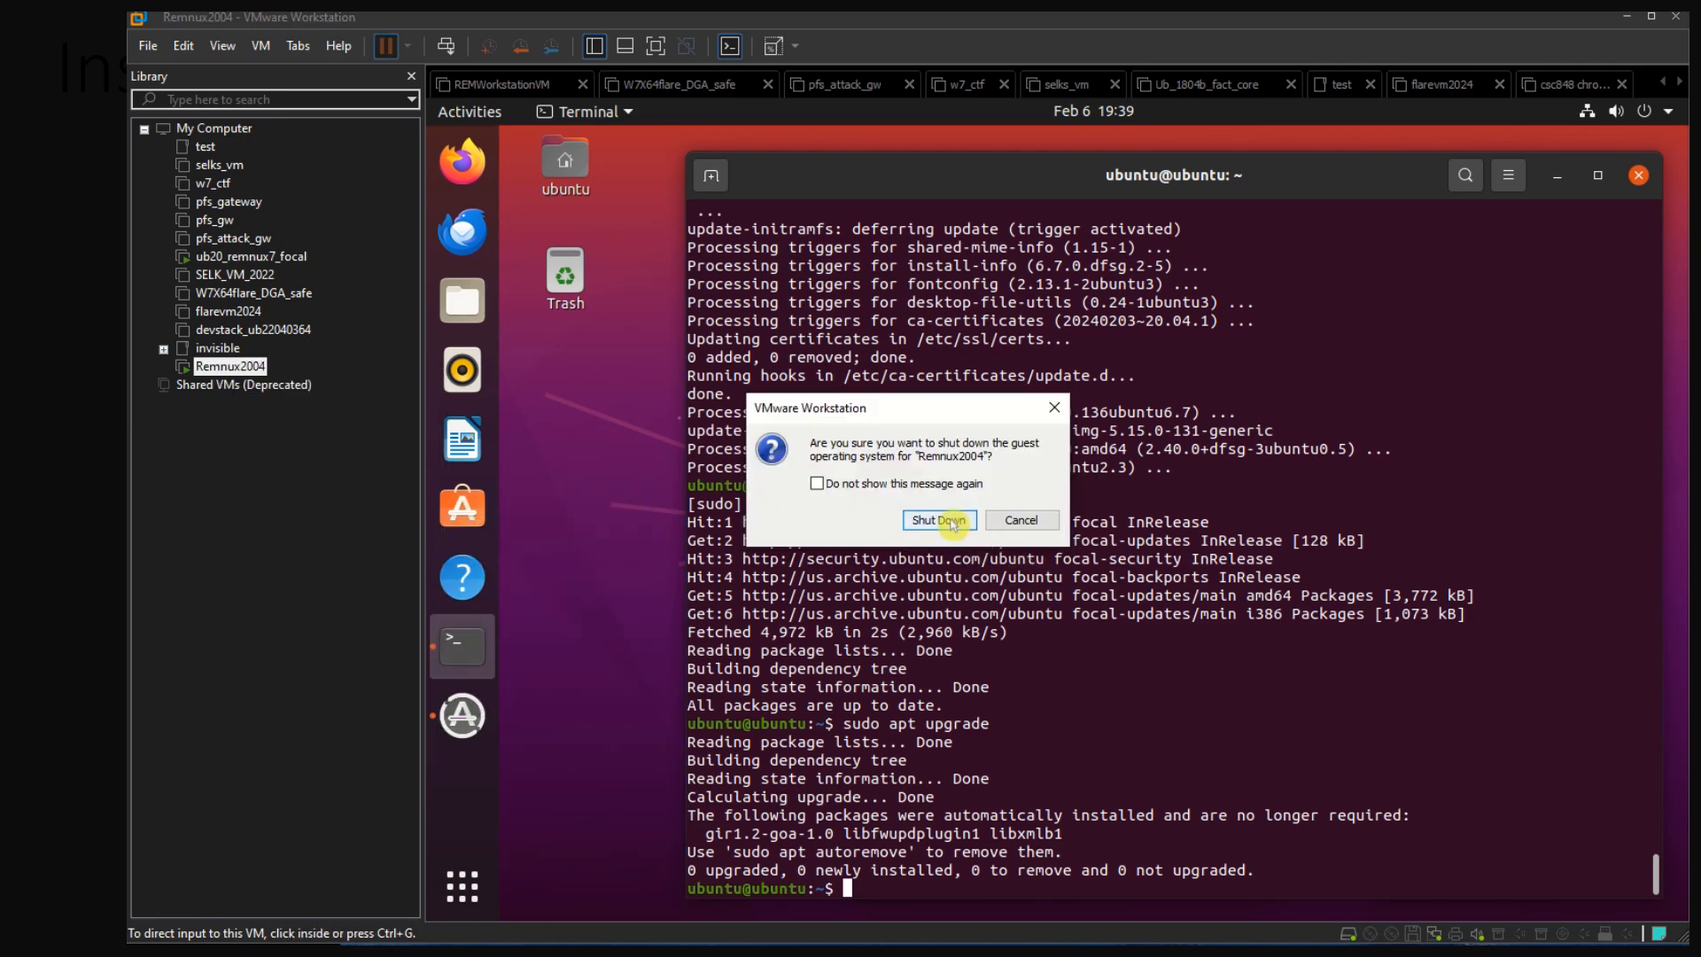
pyautogui.click(939, 520)
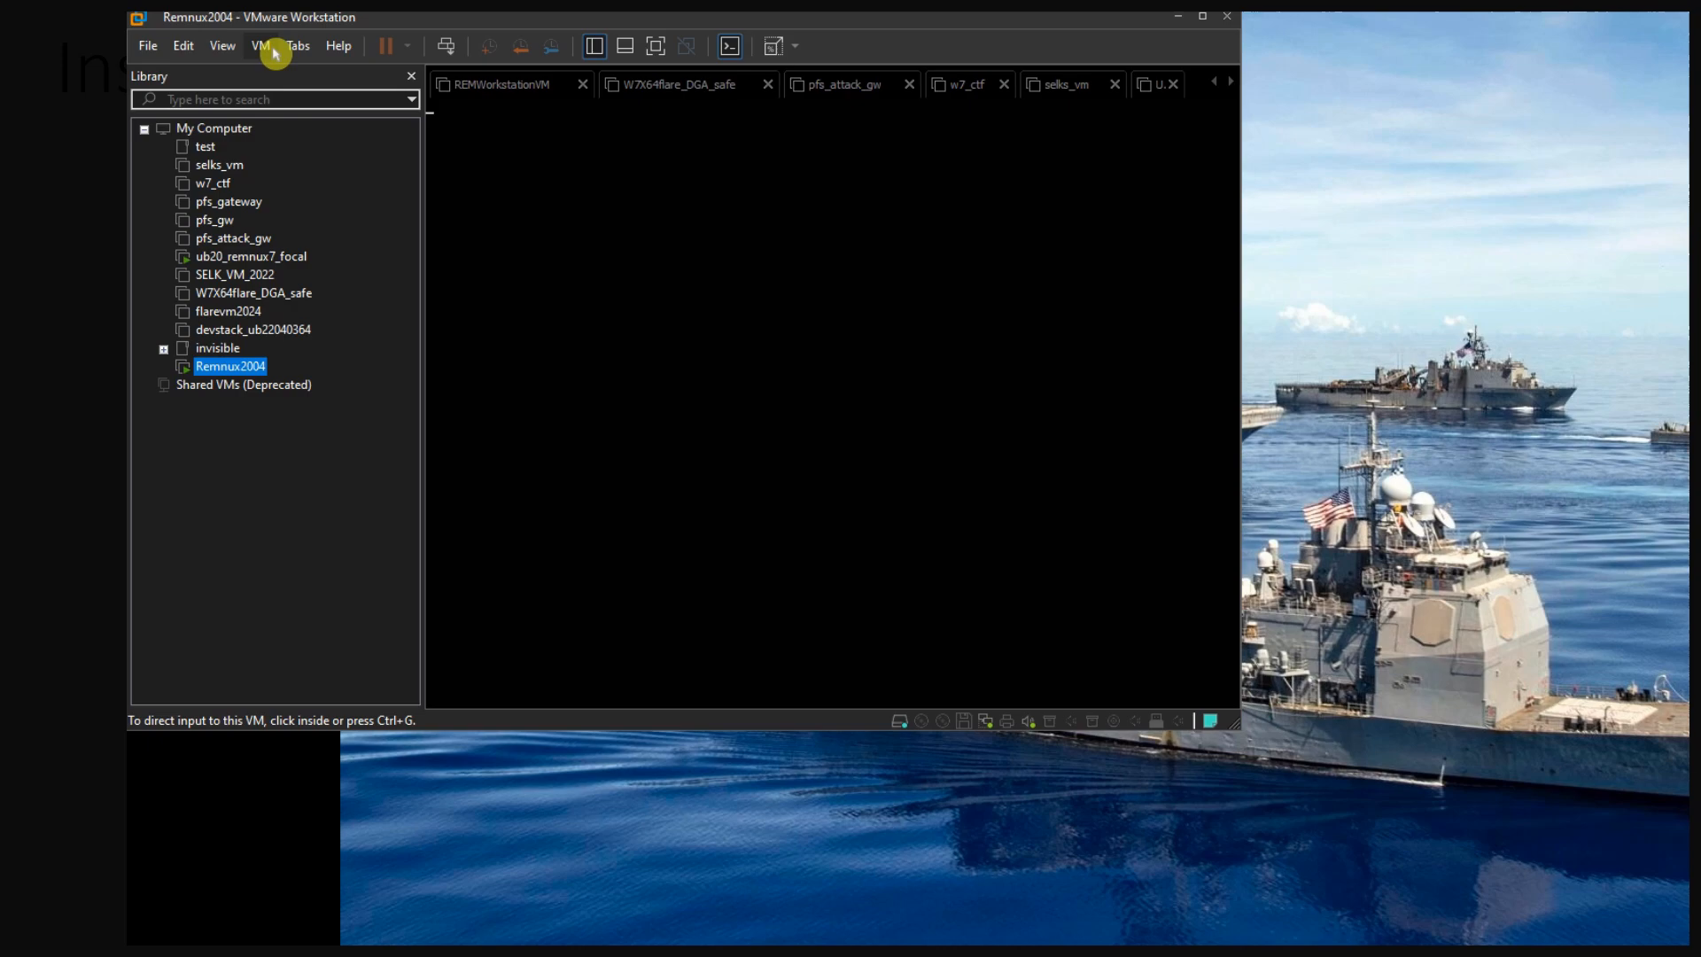
# Take a snapshot of the Remnux2004 virtual machine named ubuntu2004_install, leaving its description empty
pyautogui.click(265, 49)
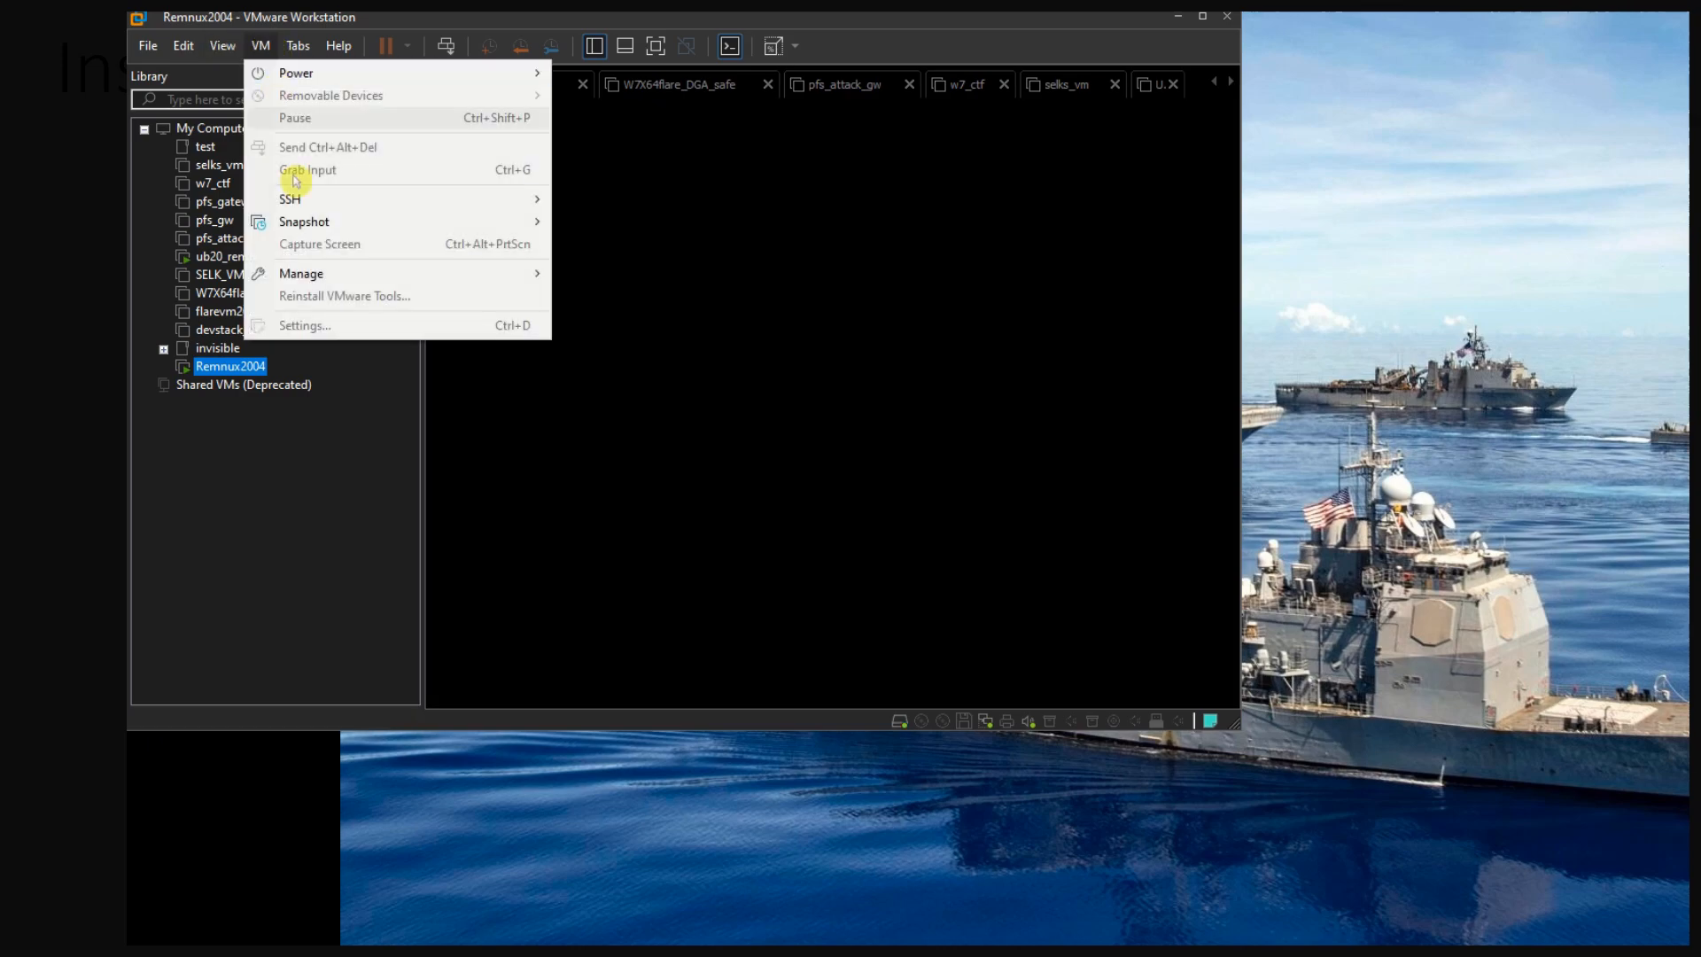
pyautogui.moveTo(319, 223)
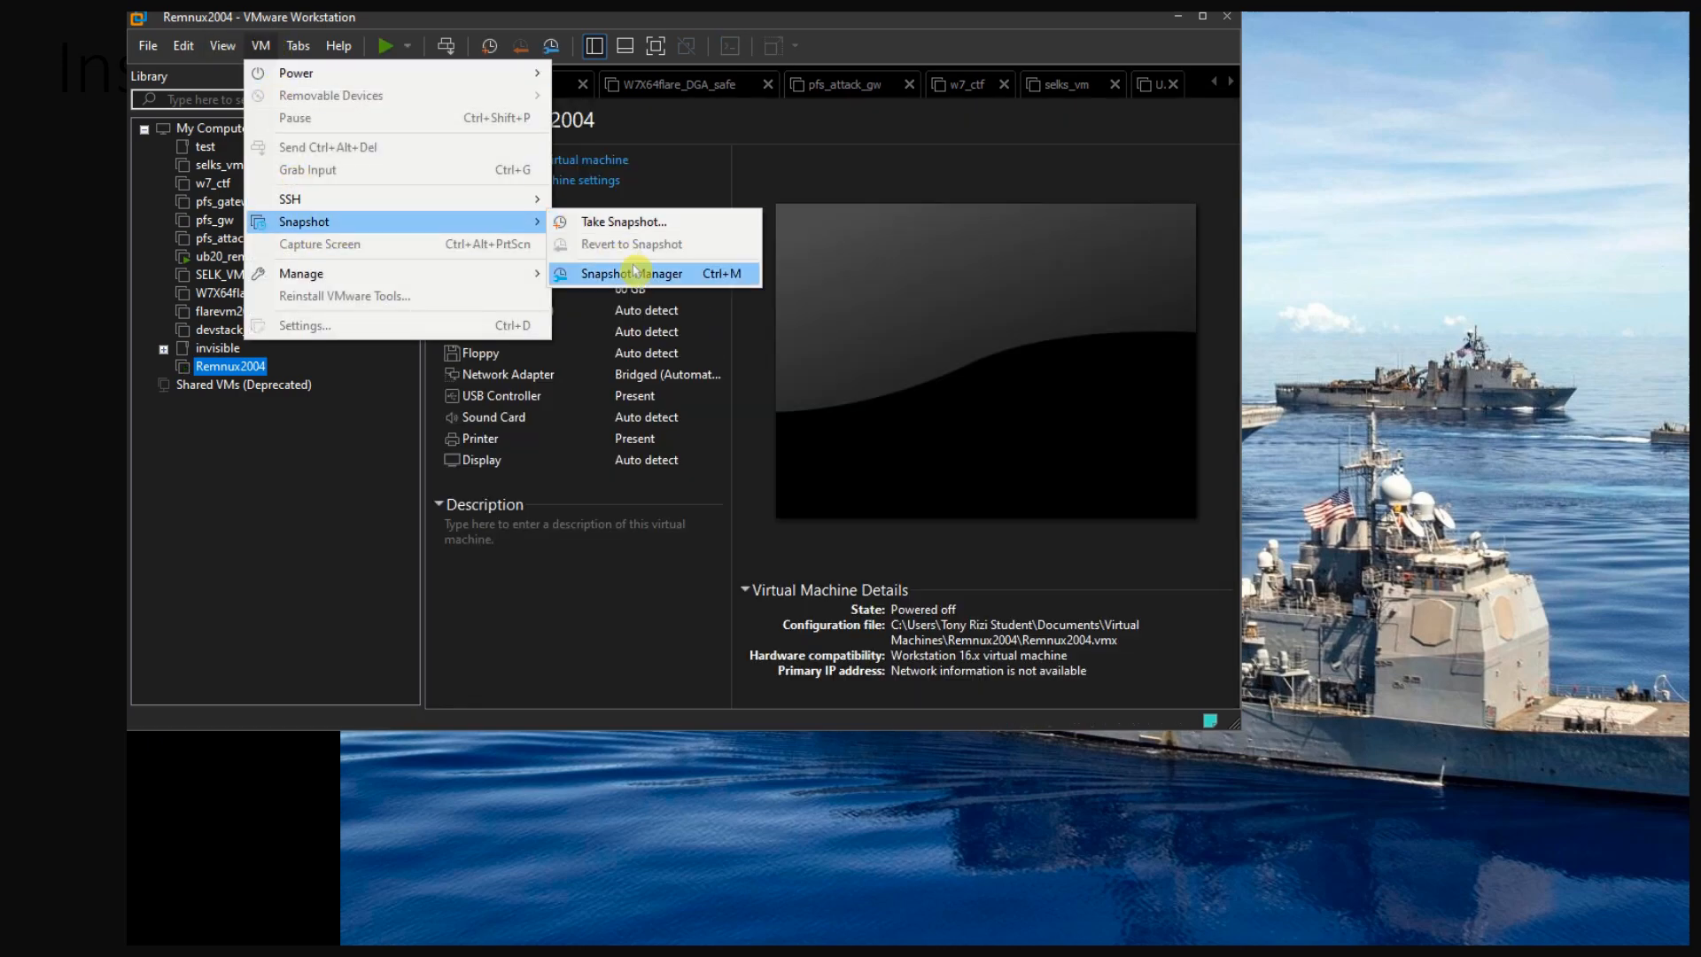
pyautogui.click(666, 223)
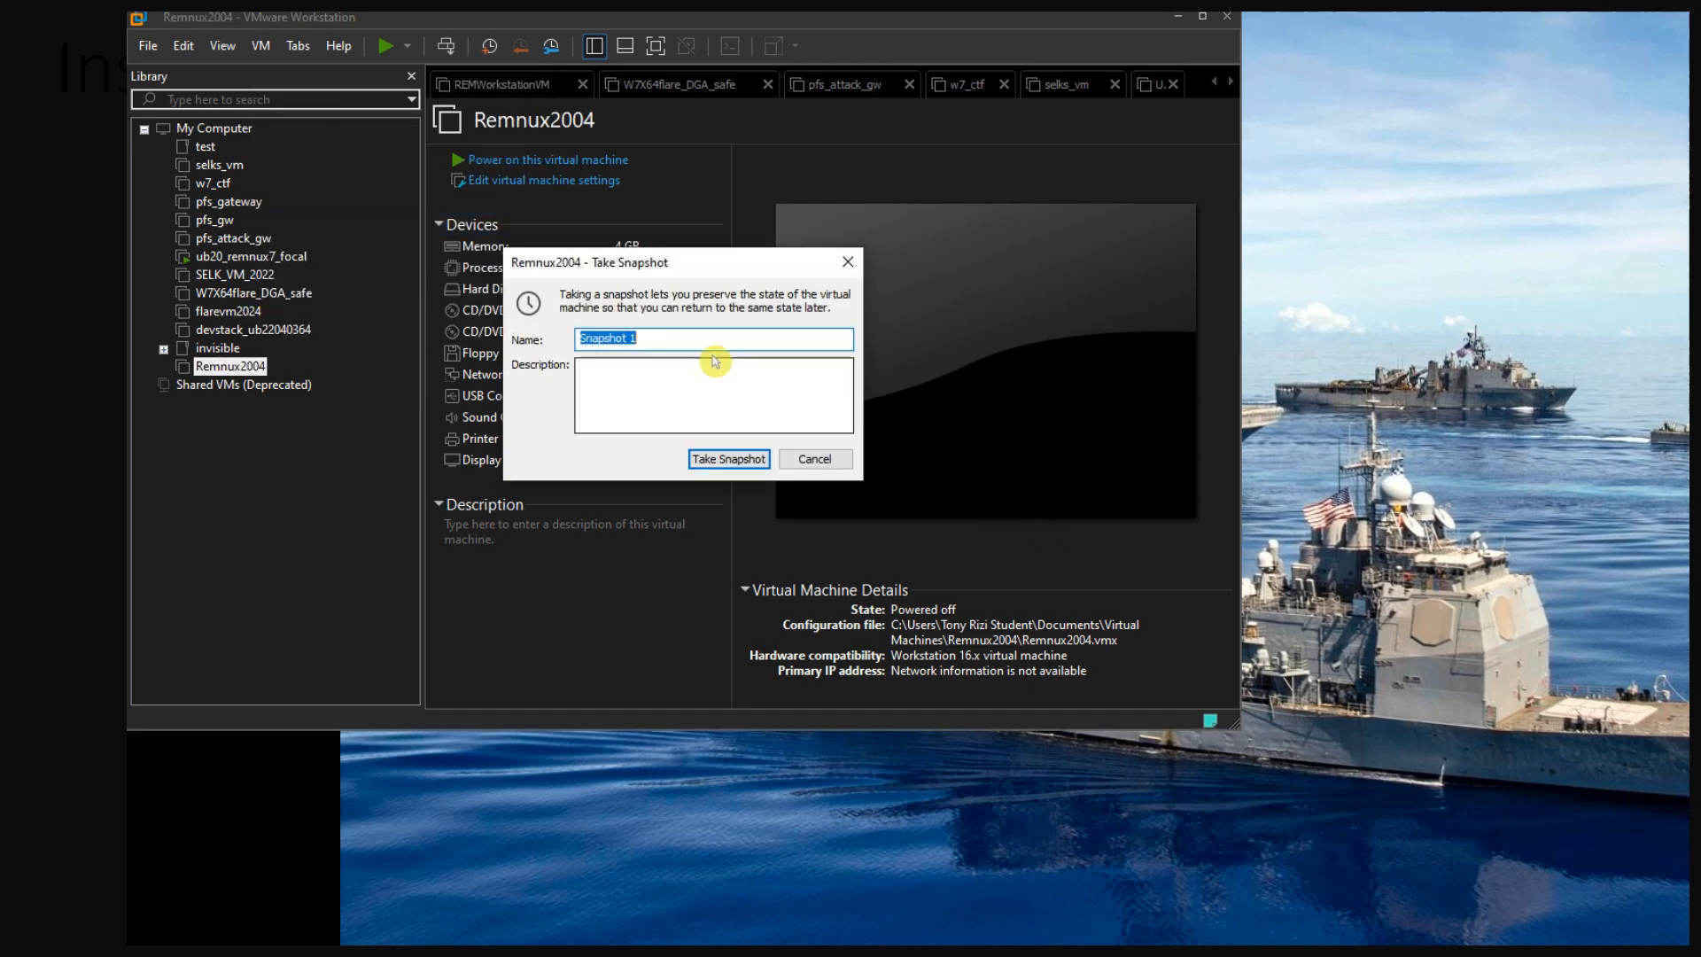
pyautogui.click(729, 340)
pyautogui.hotkey('ctrl', 'a')
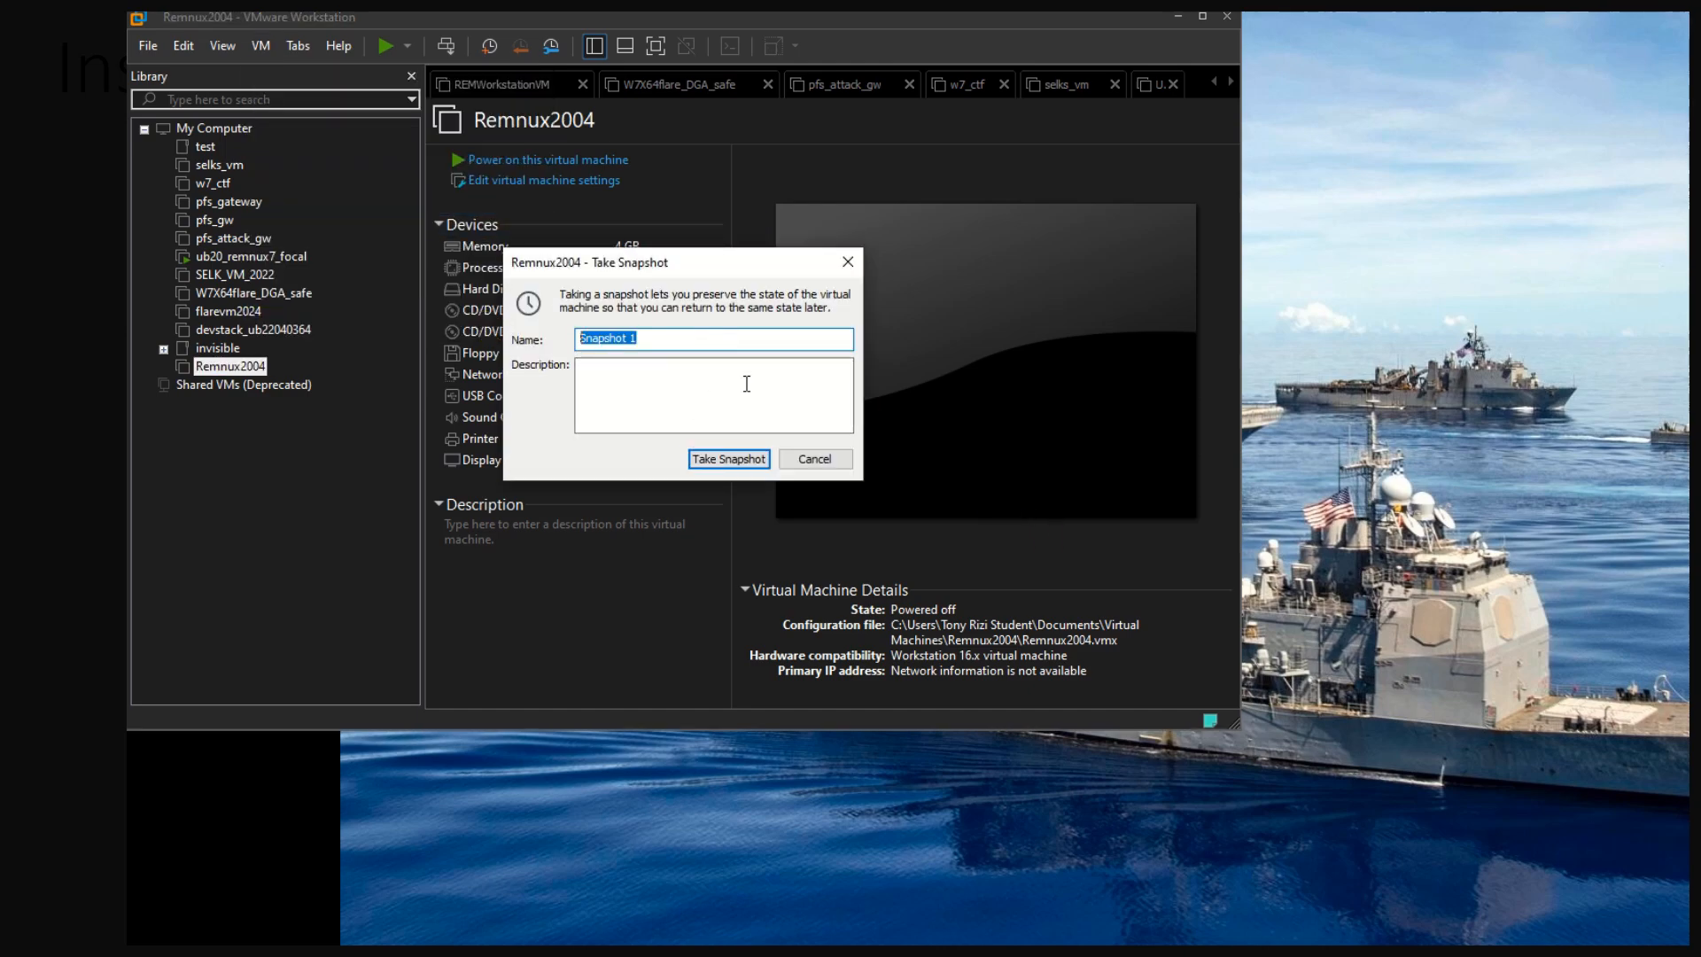
pyautogui.write('ubuntu2004_install')
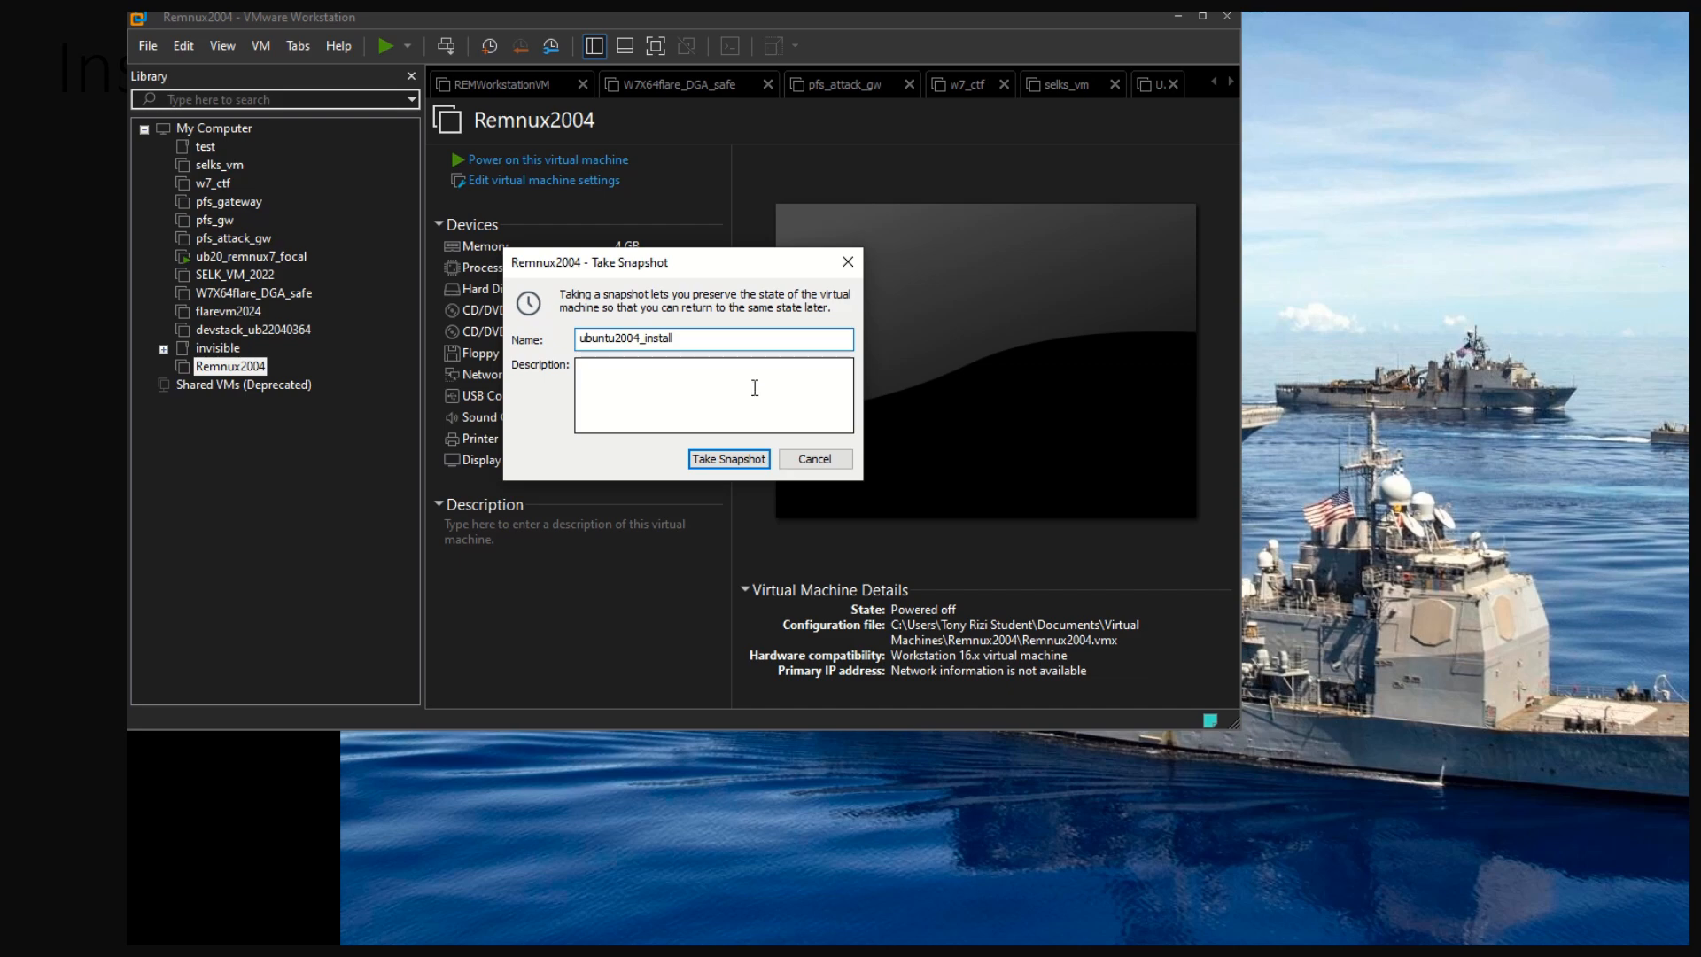
pyautogui.click(705, 379)
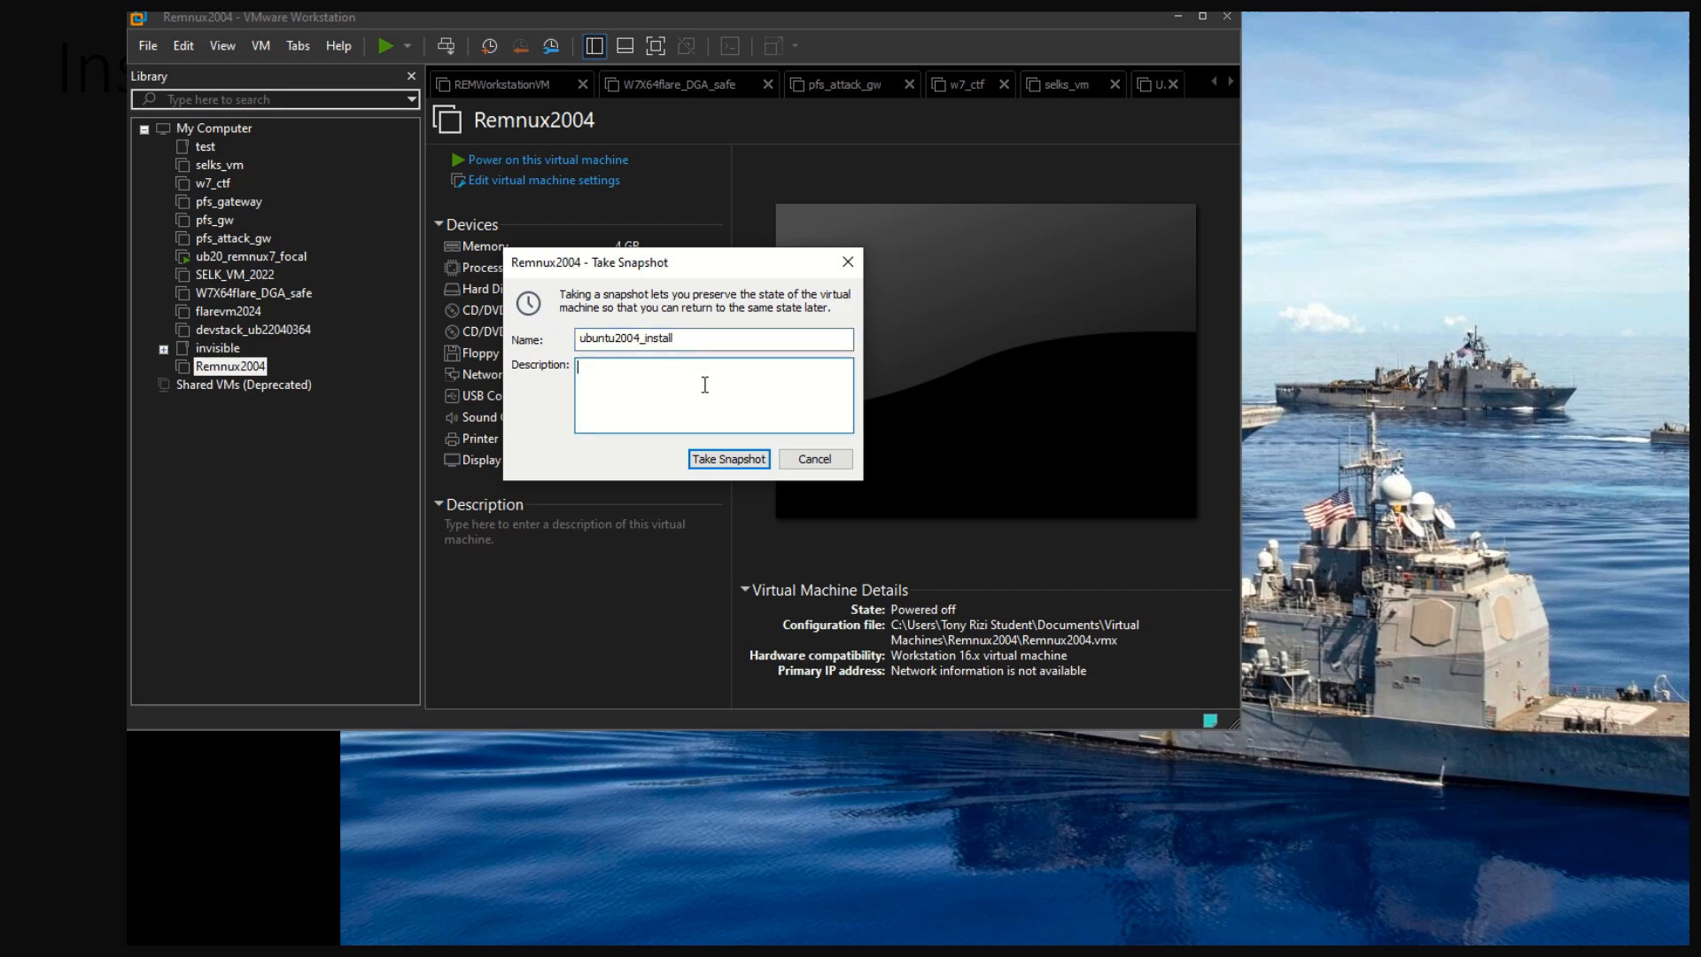
pyautogui.click(752, 464)
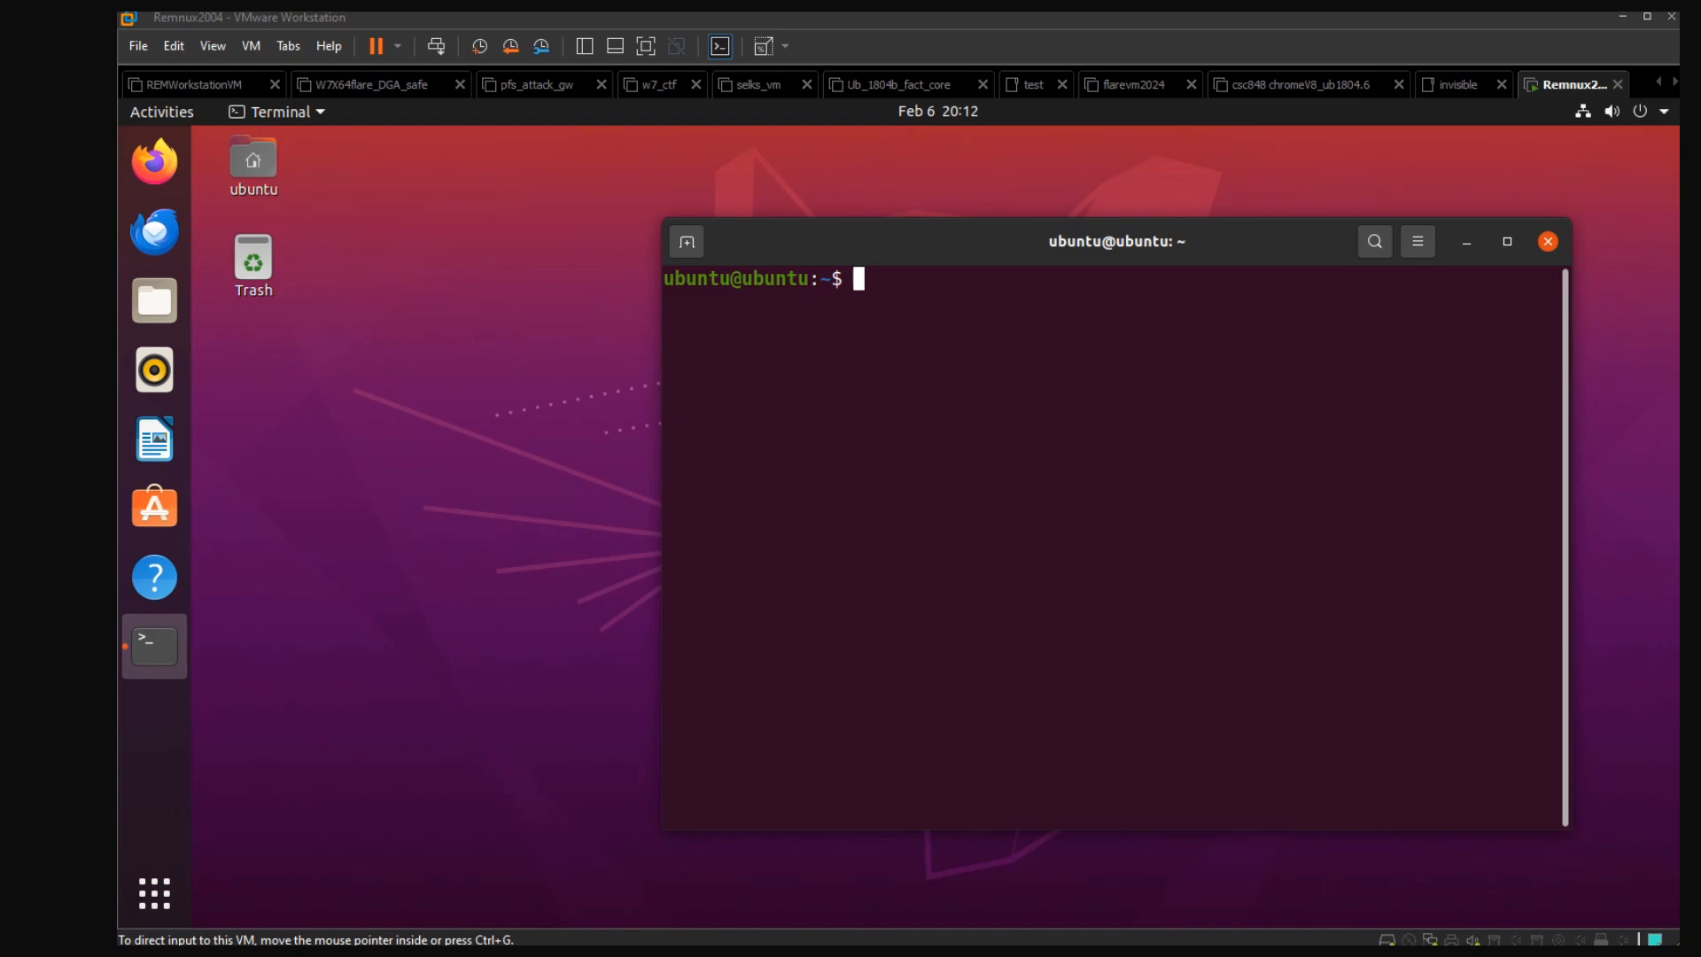
pyautogui.click(1222, 428)
pyautogui.write('wget https://REMnux.org/remnux-cli')
pyautogui.press('Return')
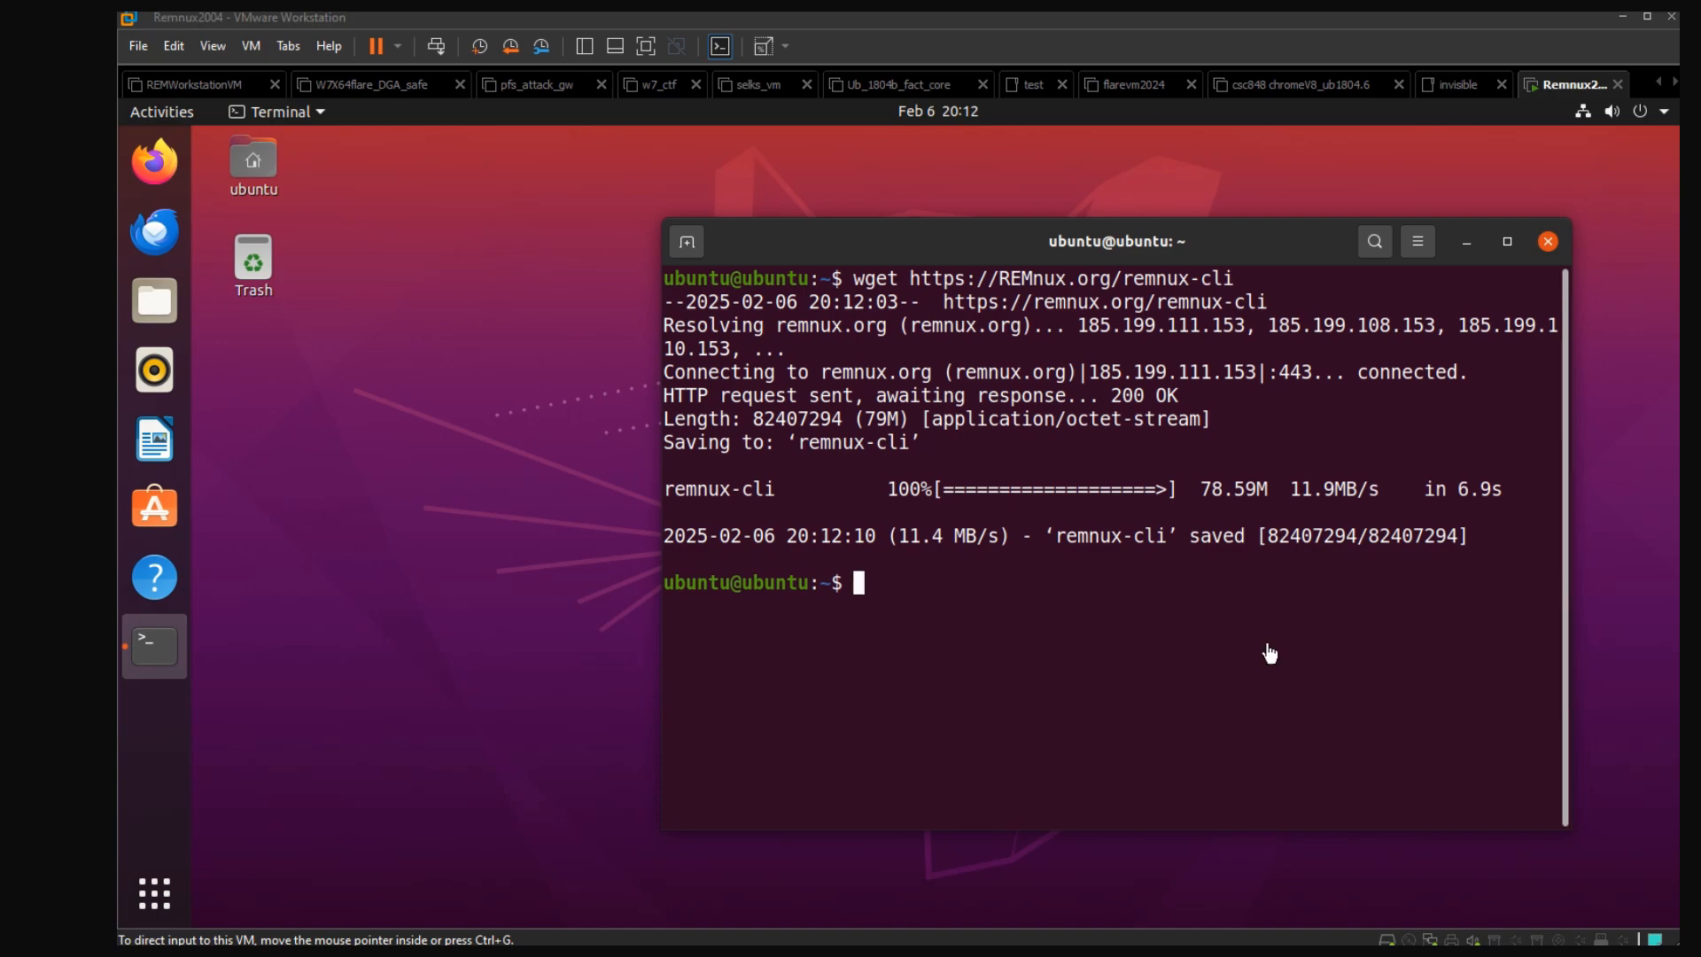
# Compute the checksum with "sha256sum remnux-cli" and rename the file using "mv remnux-cli remnux"
pyautogui.click(1127, 645)
pyautogui.write('sha256sum remnux-cli')
pyautogui.press('Return')
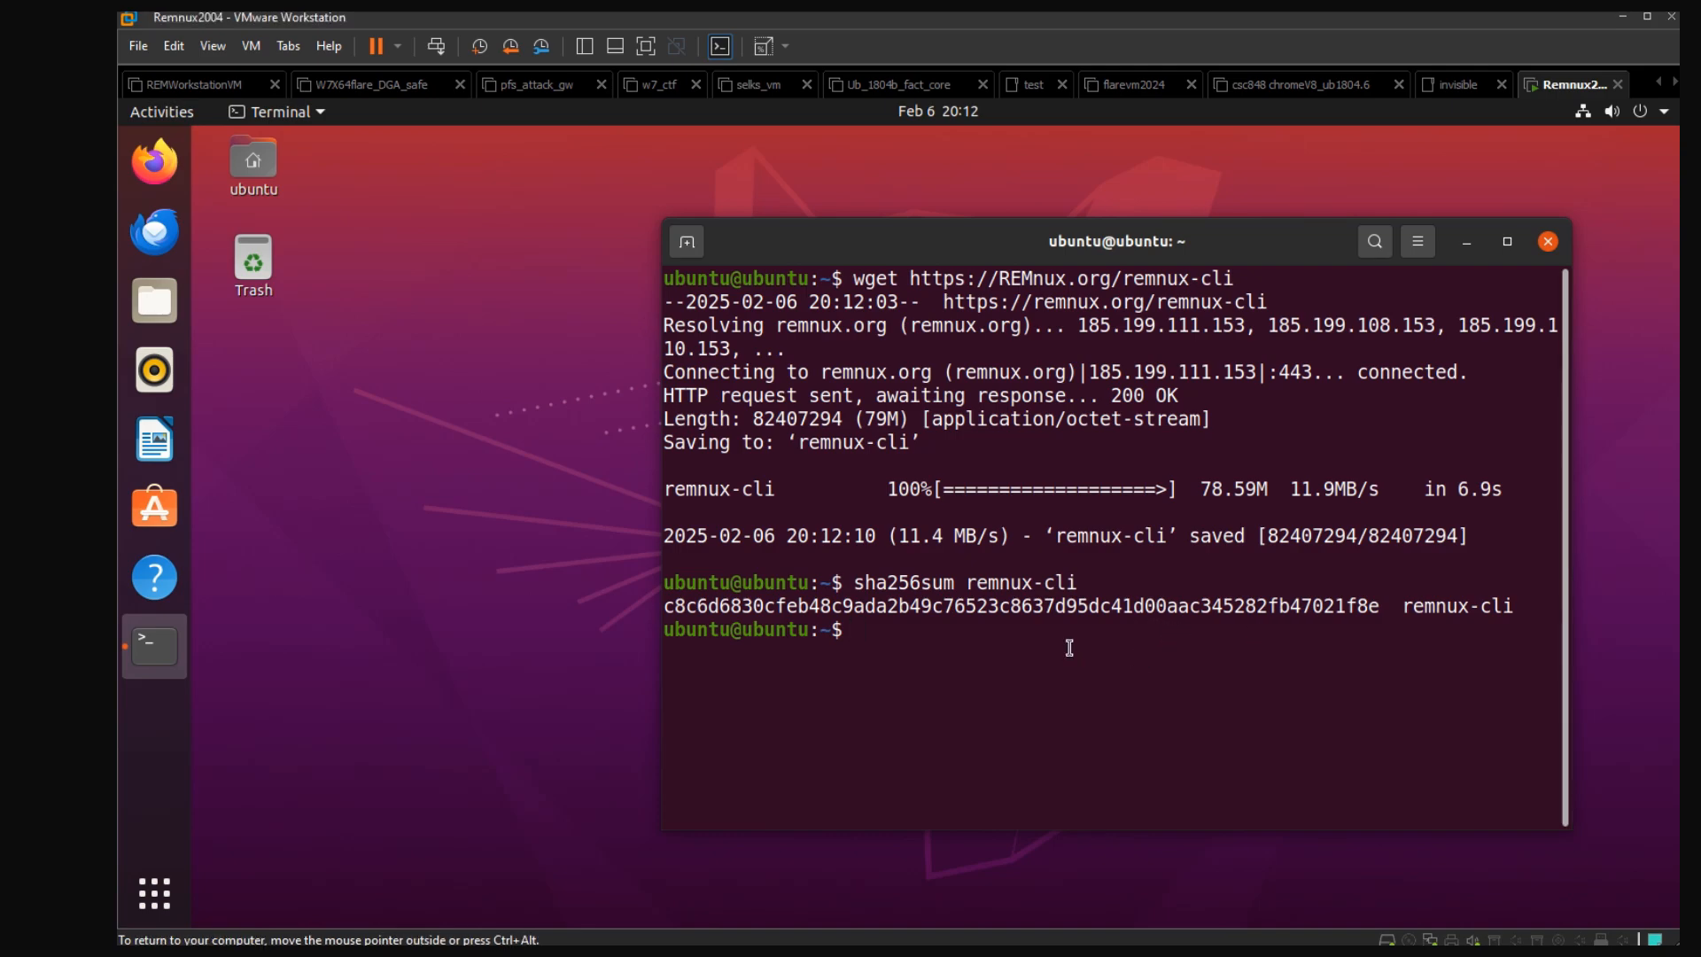
pyautogui.write('mv remnux-cli remnux')
pyautogui.press('Return')
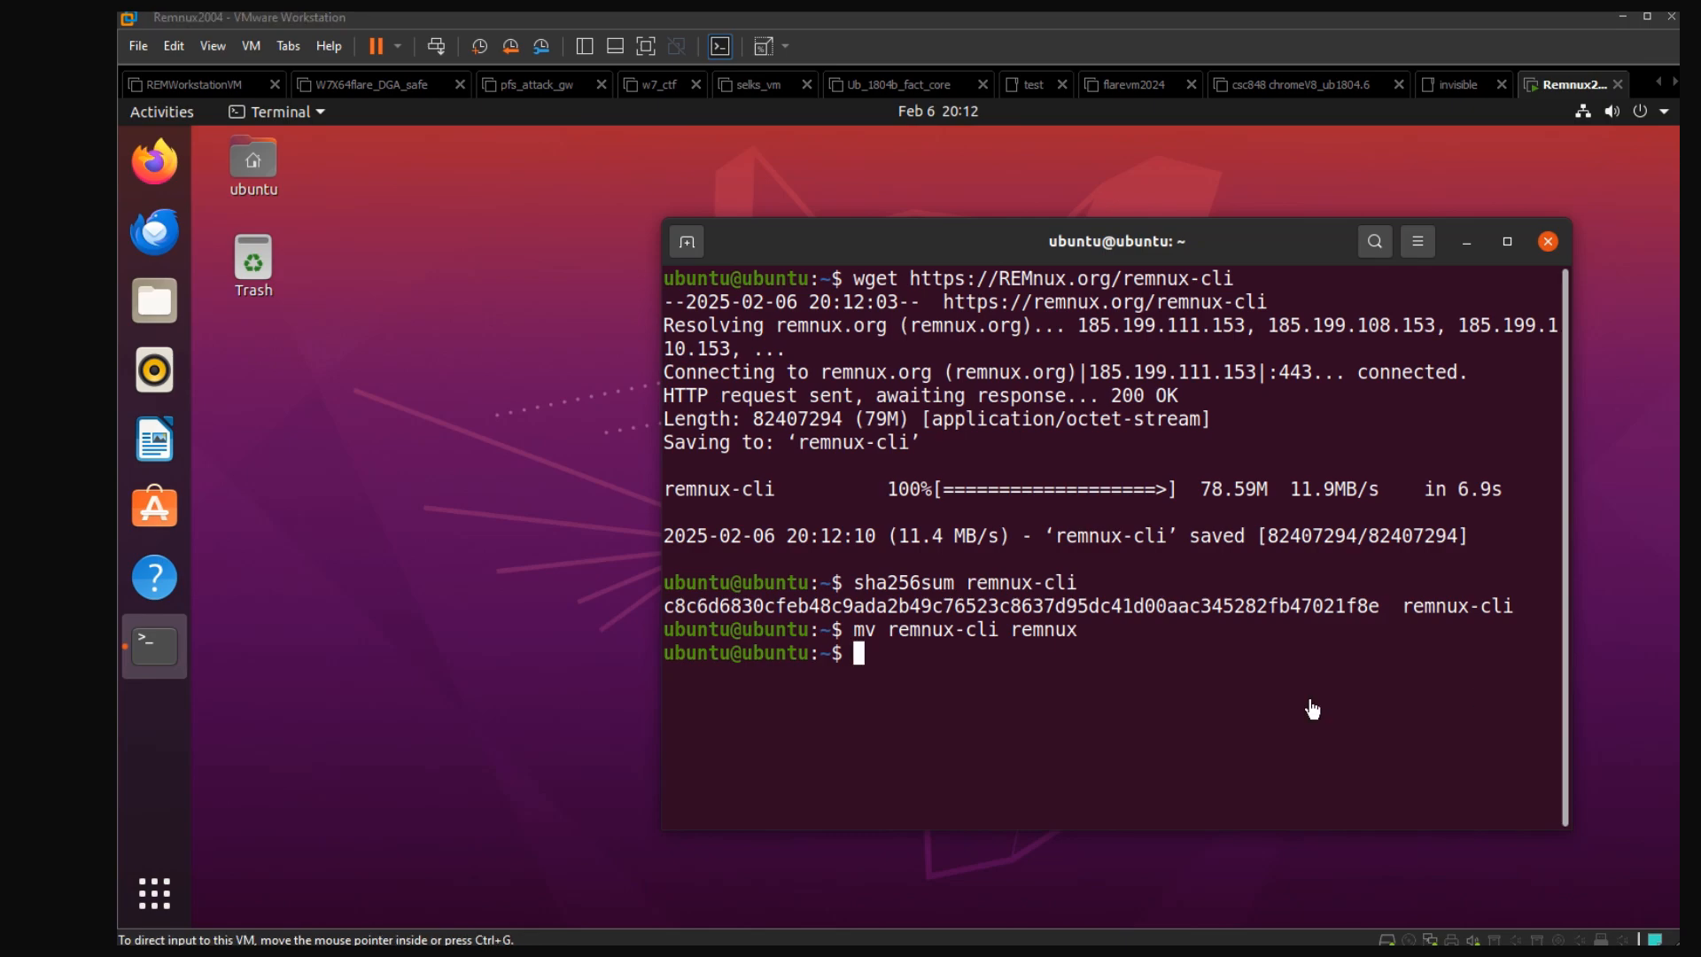
# Make the installer executable with "chmod +x remnux" and move it using "sudo mv remnux /usr/local/bin", entering the sudo password
pyautogui.rightClick(1057, 683)
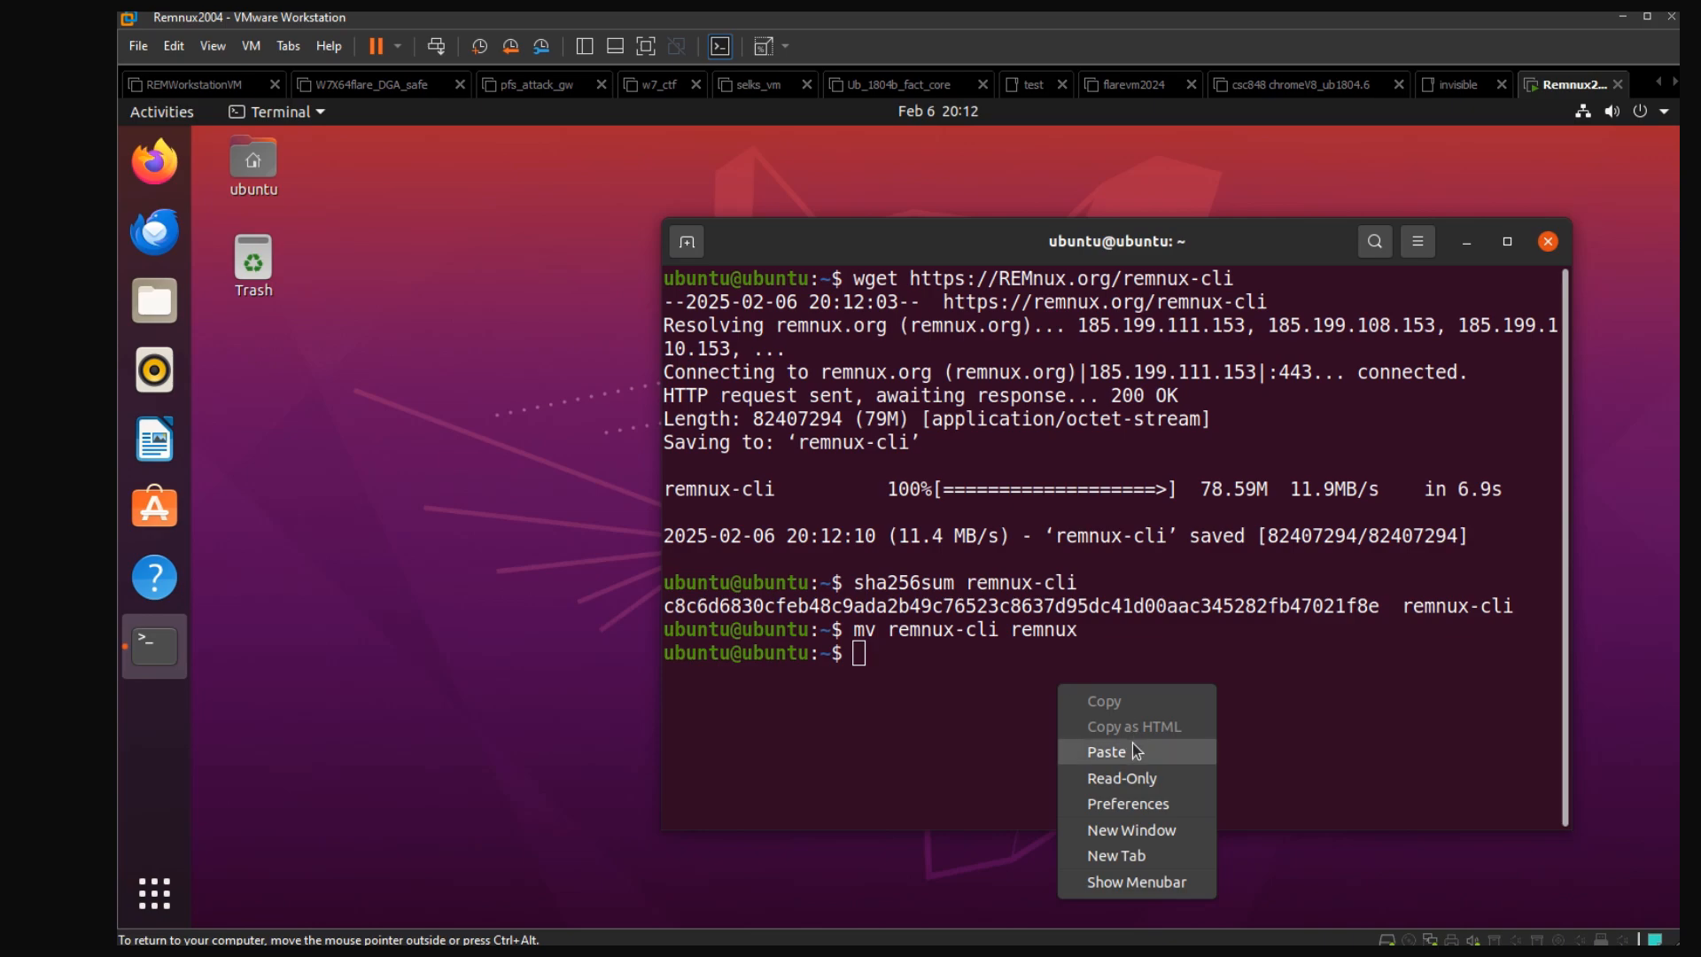
pyautogui.click(1131, 752)
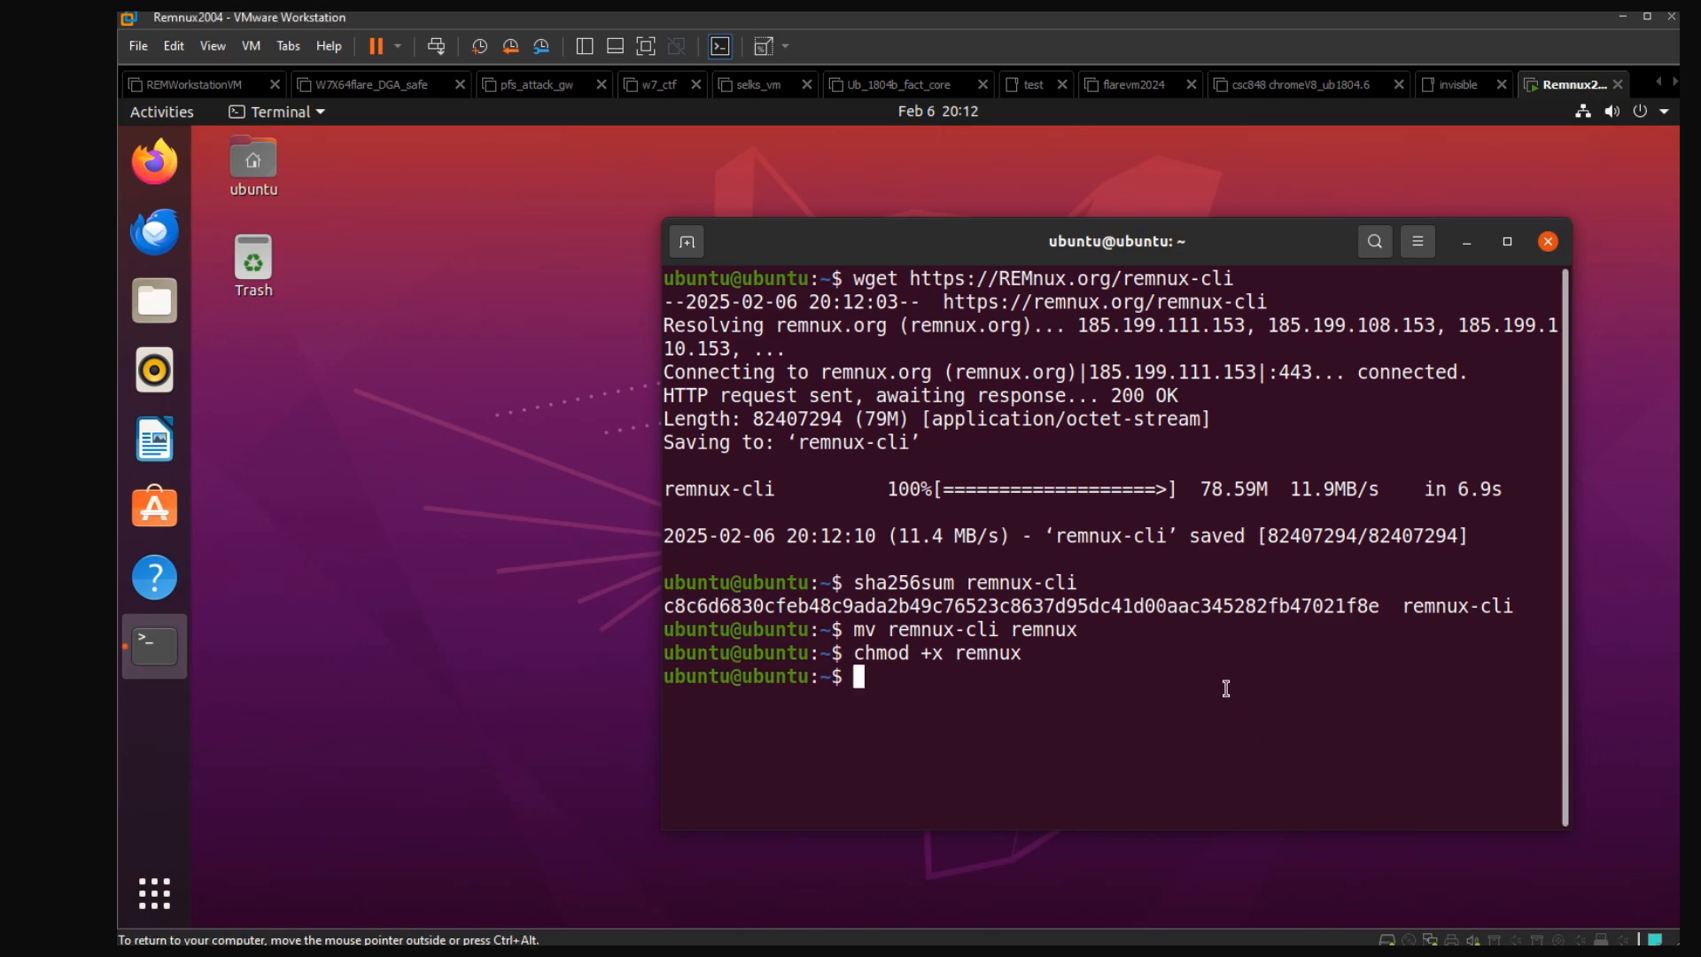
pyautogui.hotkey('ctrl', 'shift', 'v')
pyautogui.press('Return')
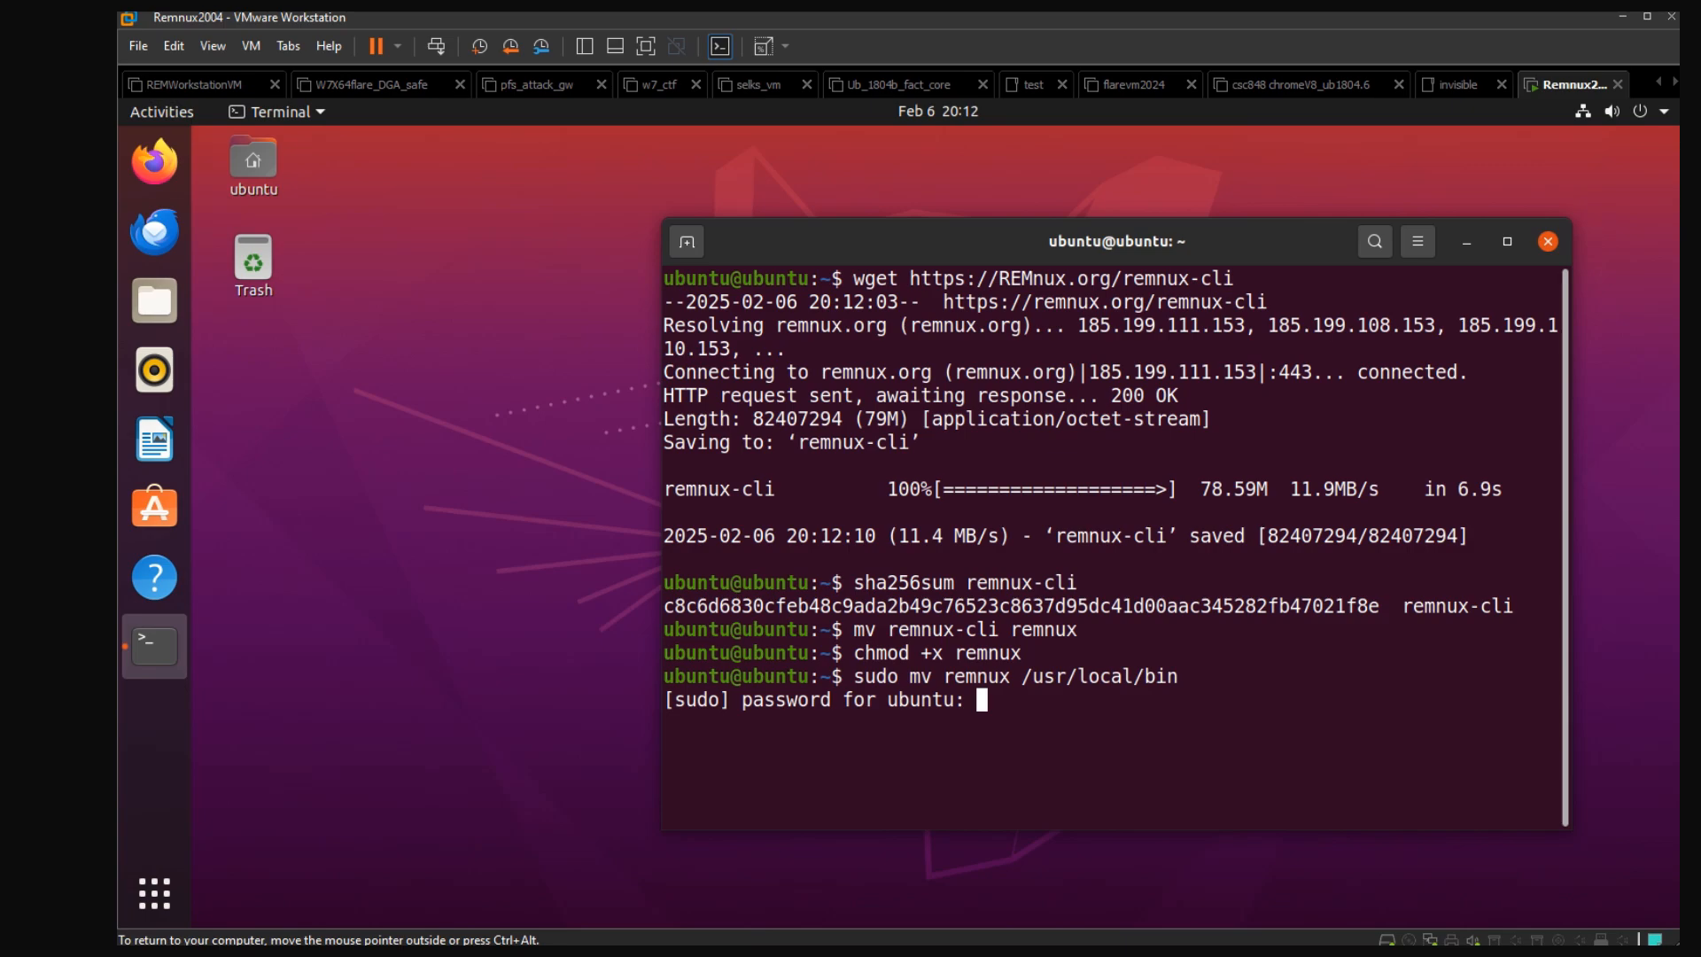
pyautogui.press('Return')
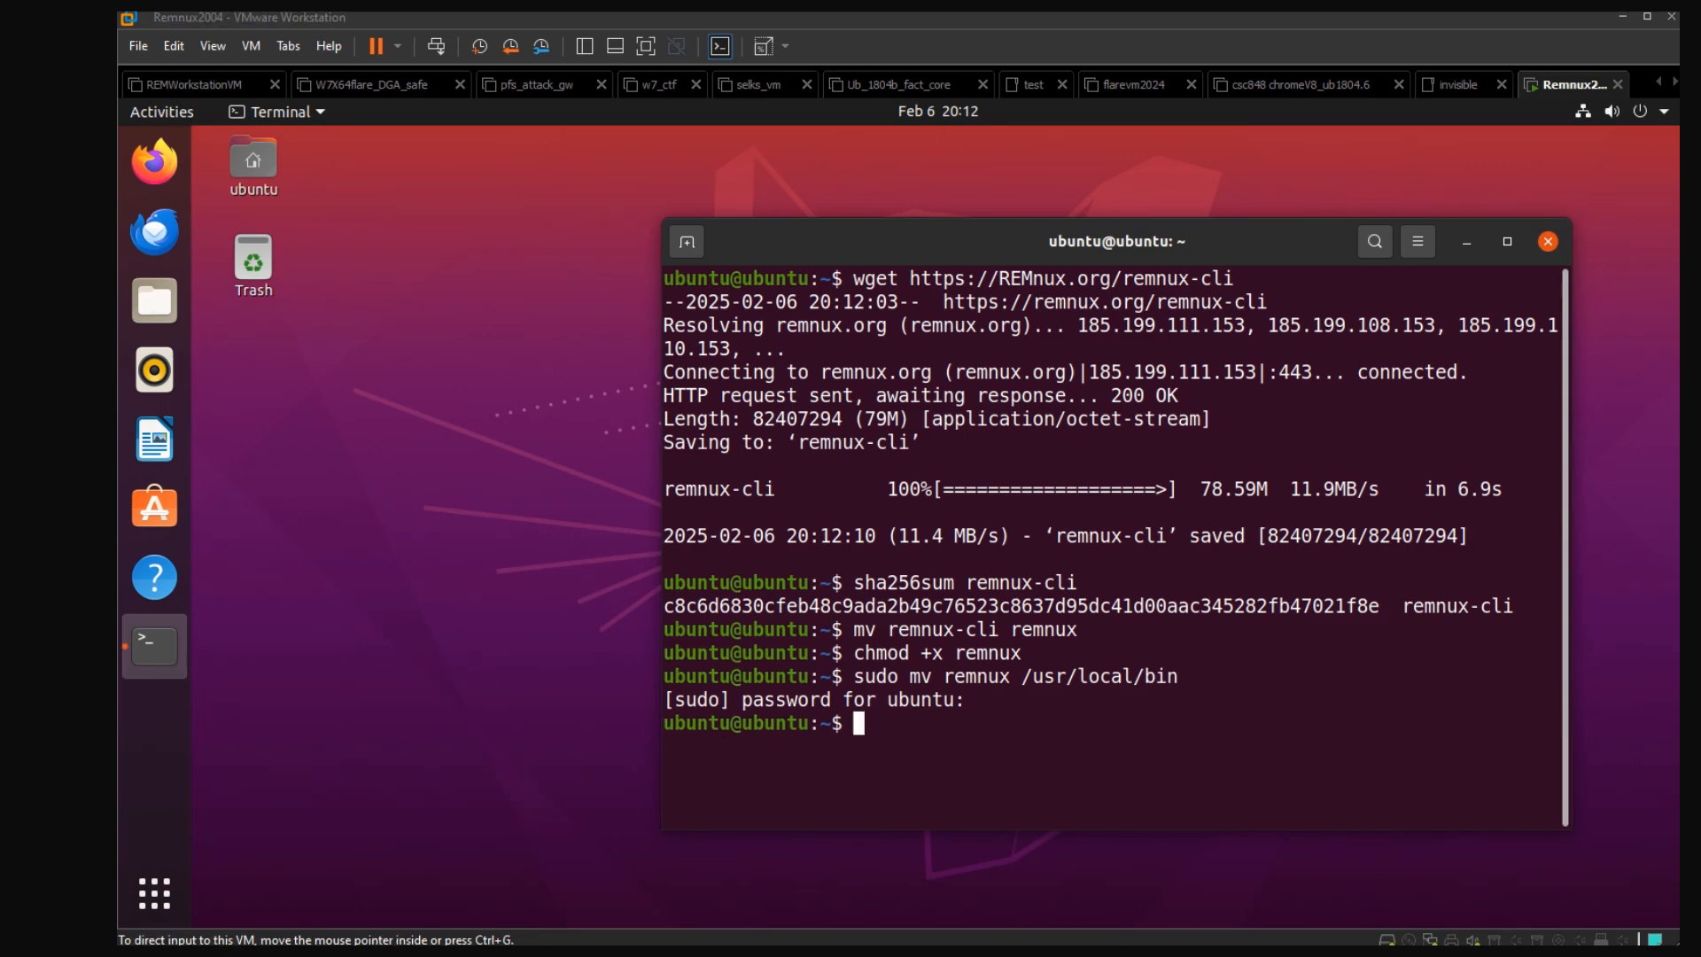
# Install the gnupg and curl packages with "sudo apt install -y gnupg curl" and review the command's output
pyautogui.hotkey('alt', 'Tab')
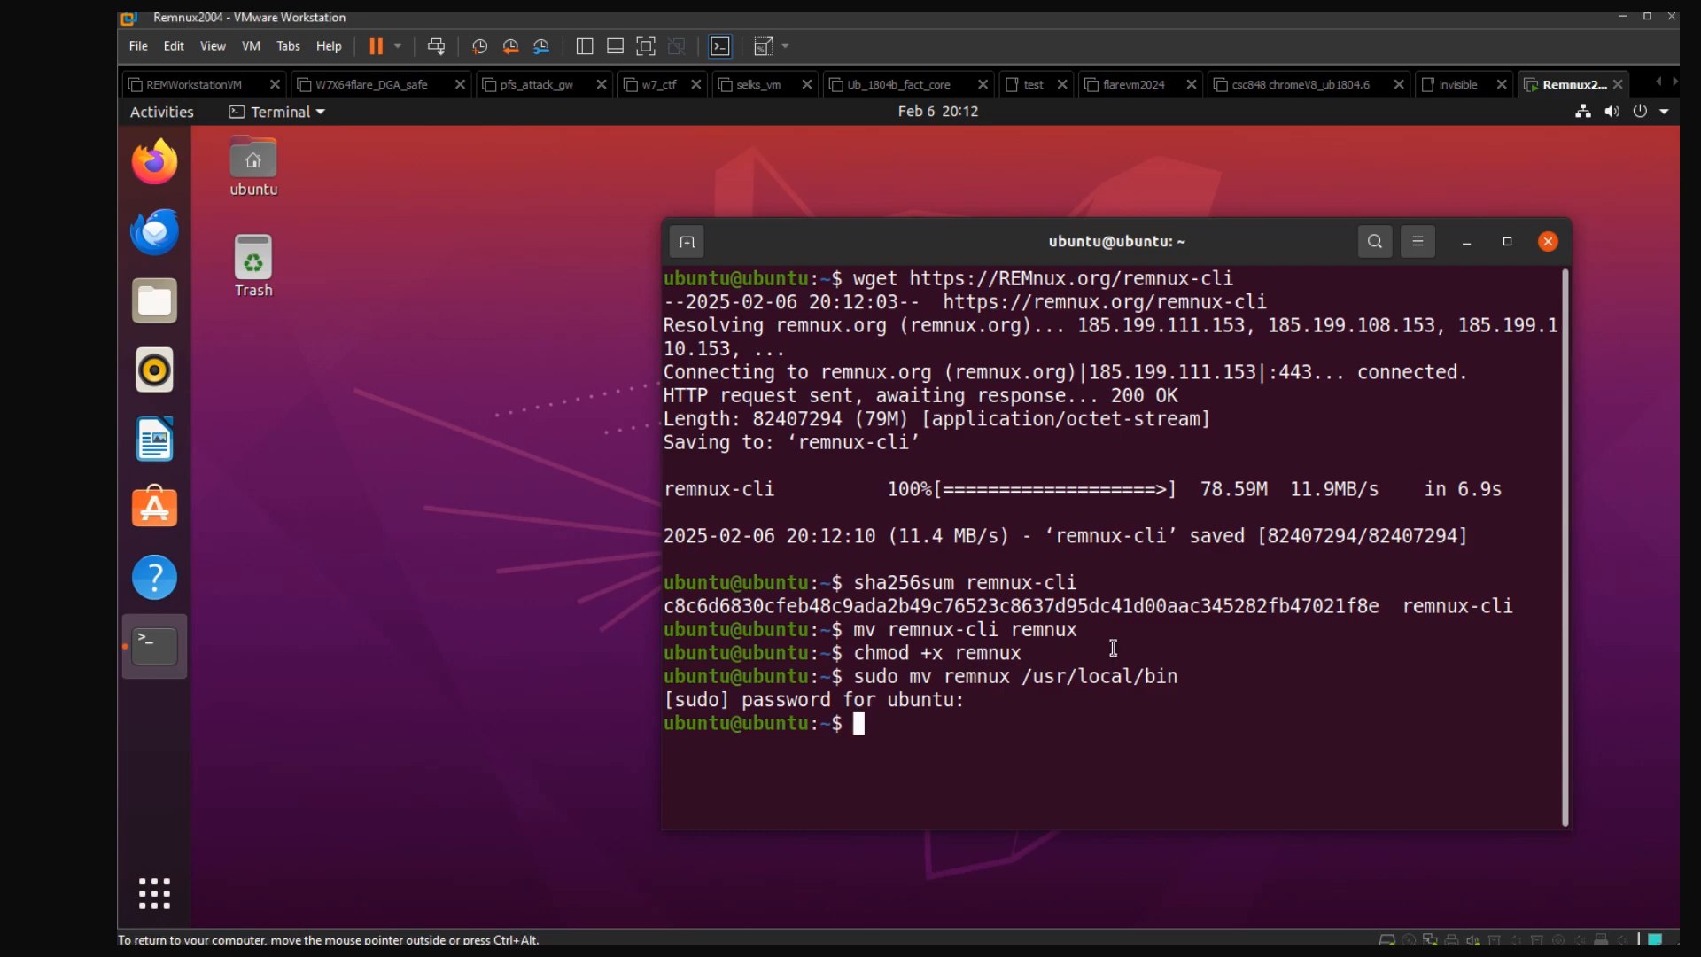
pyautogui.write('sudo apt install -y gnupg curl')
pyautogui.press('Return')
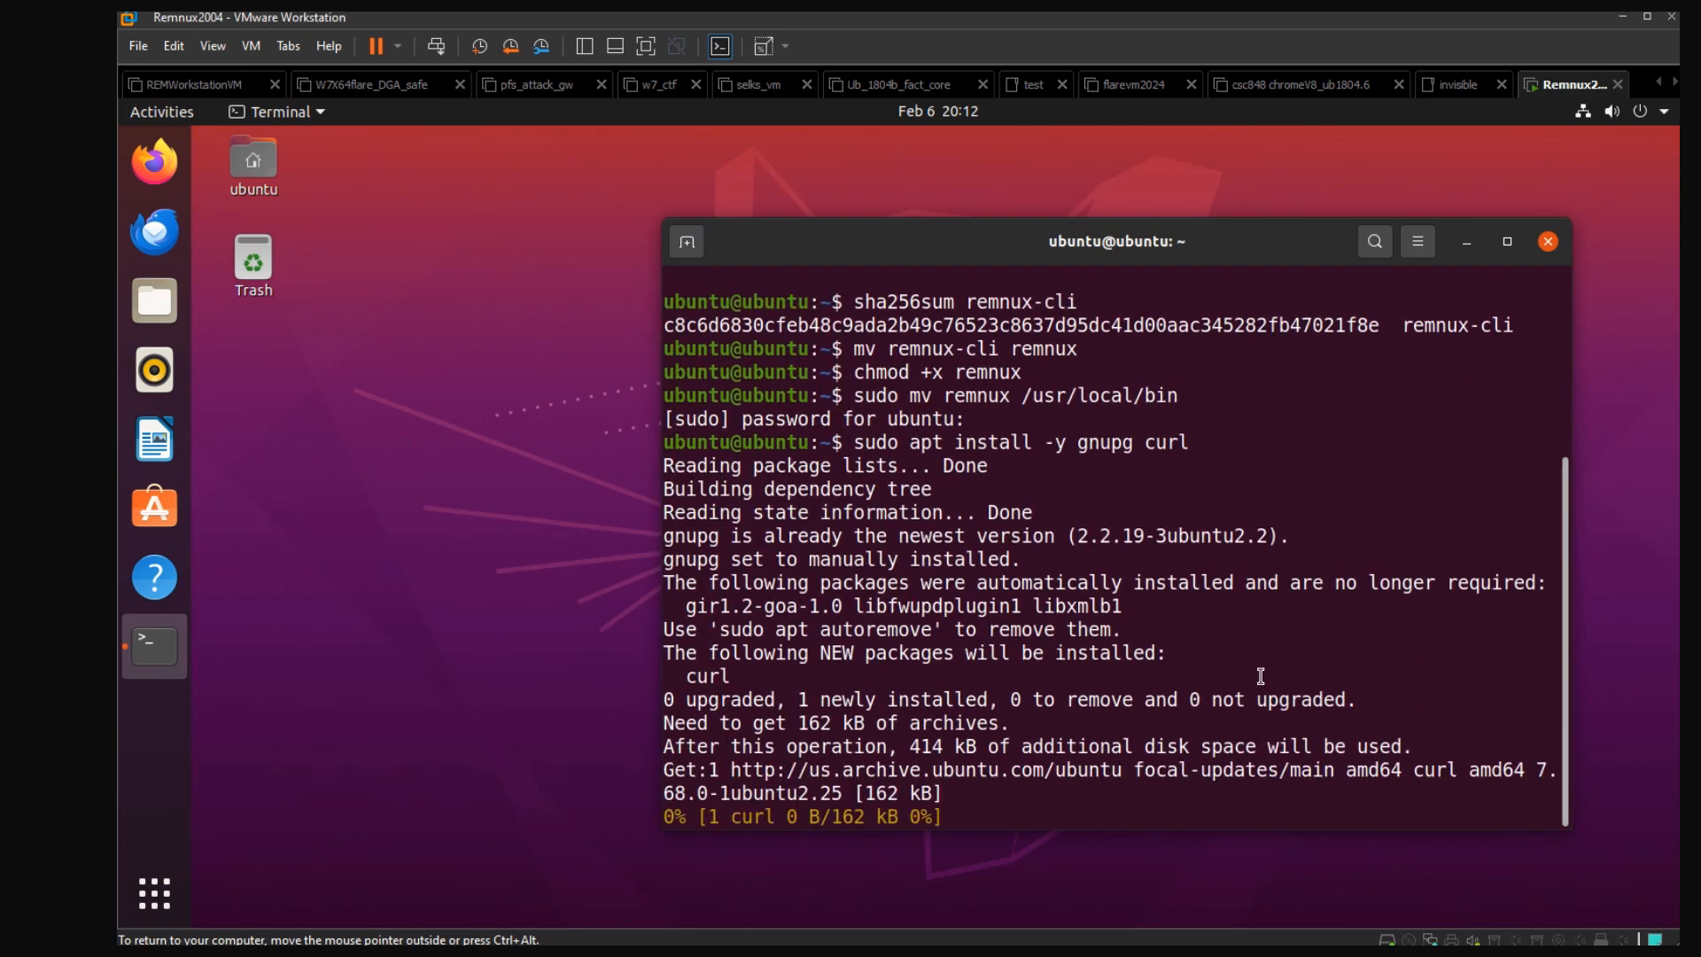
pyautogui.scroll(2, 1284, 709)
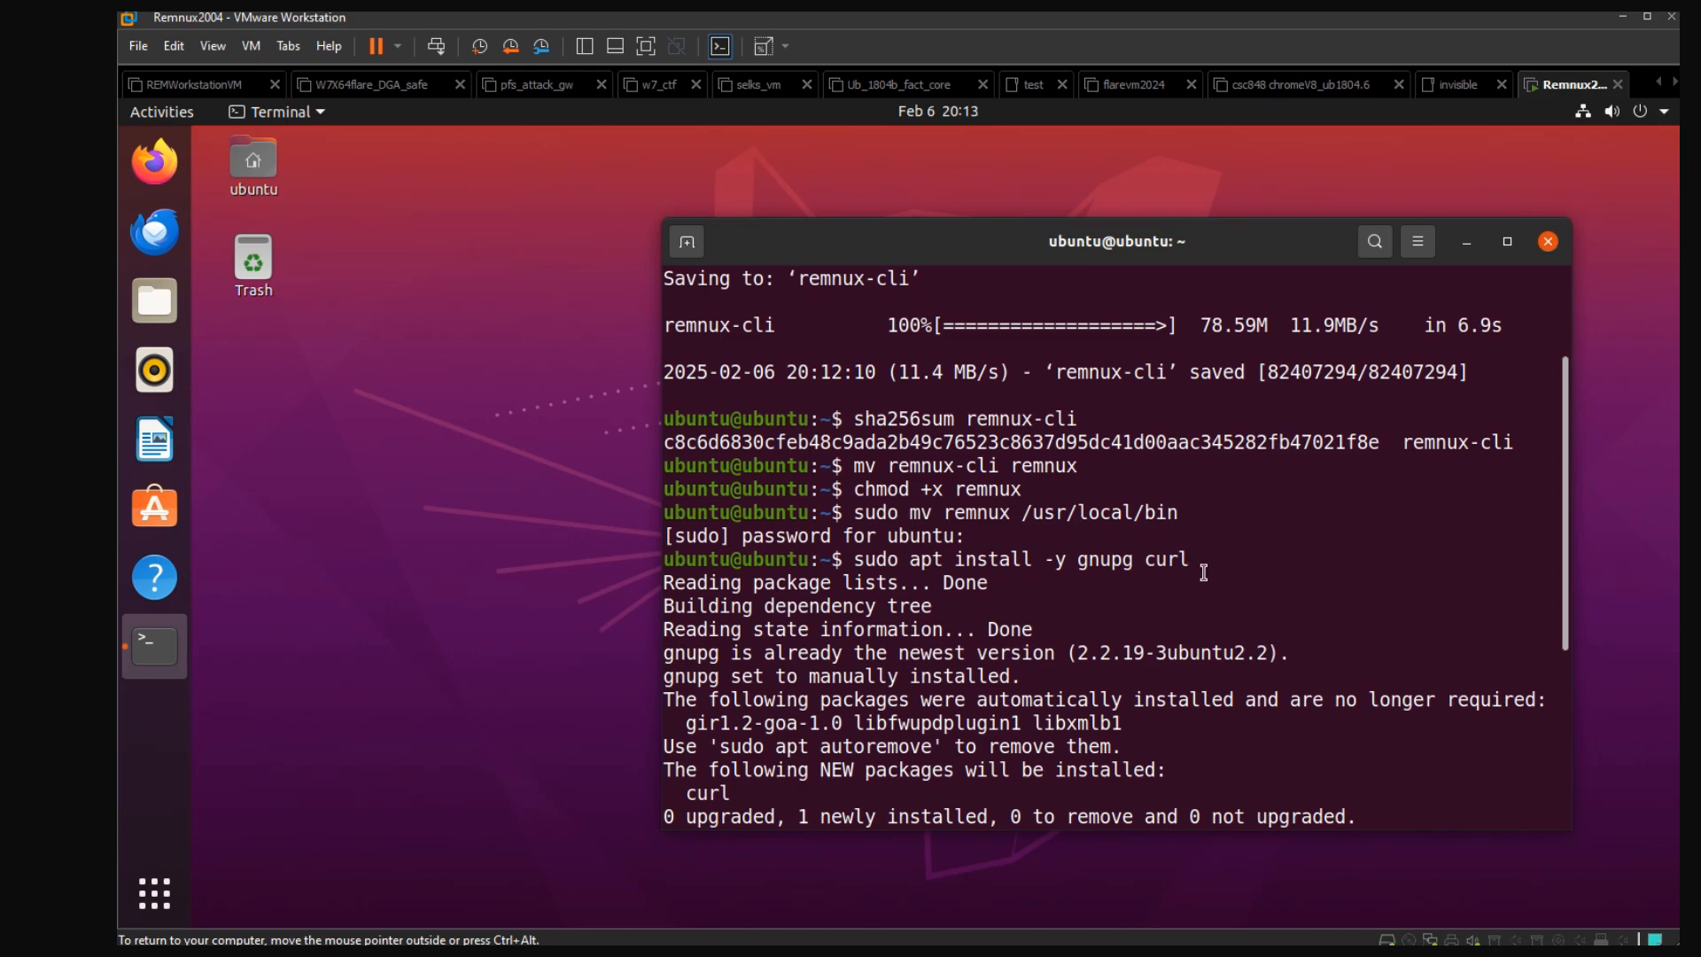
pyautogui.scroll(-5, 1213, 593)
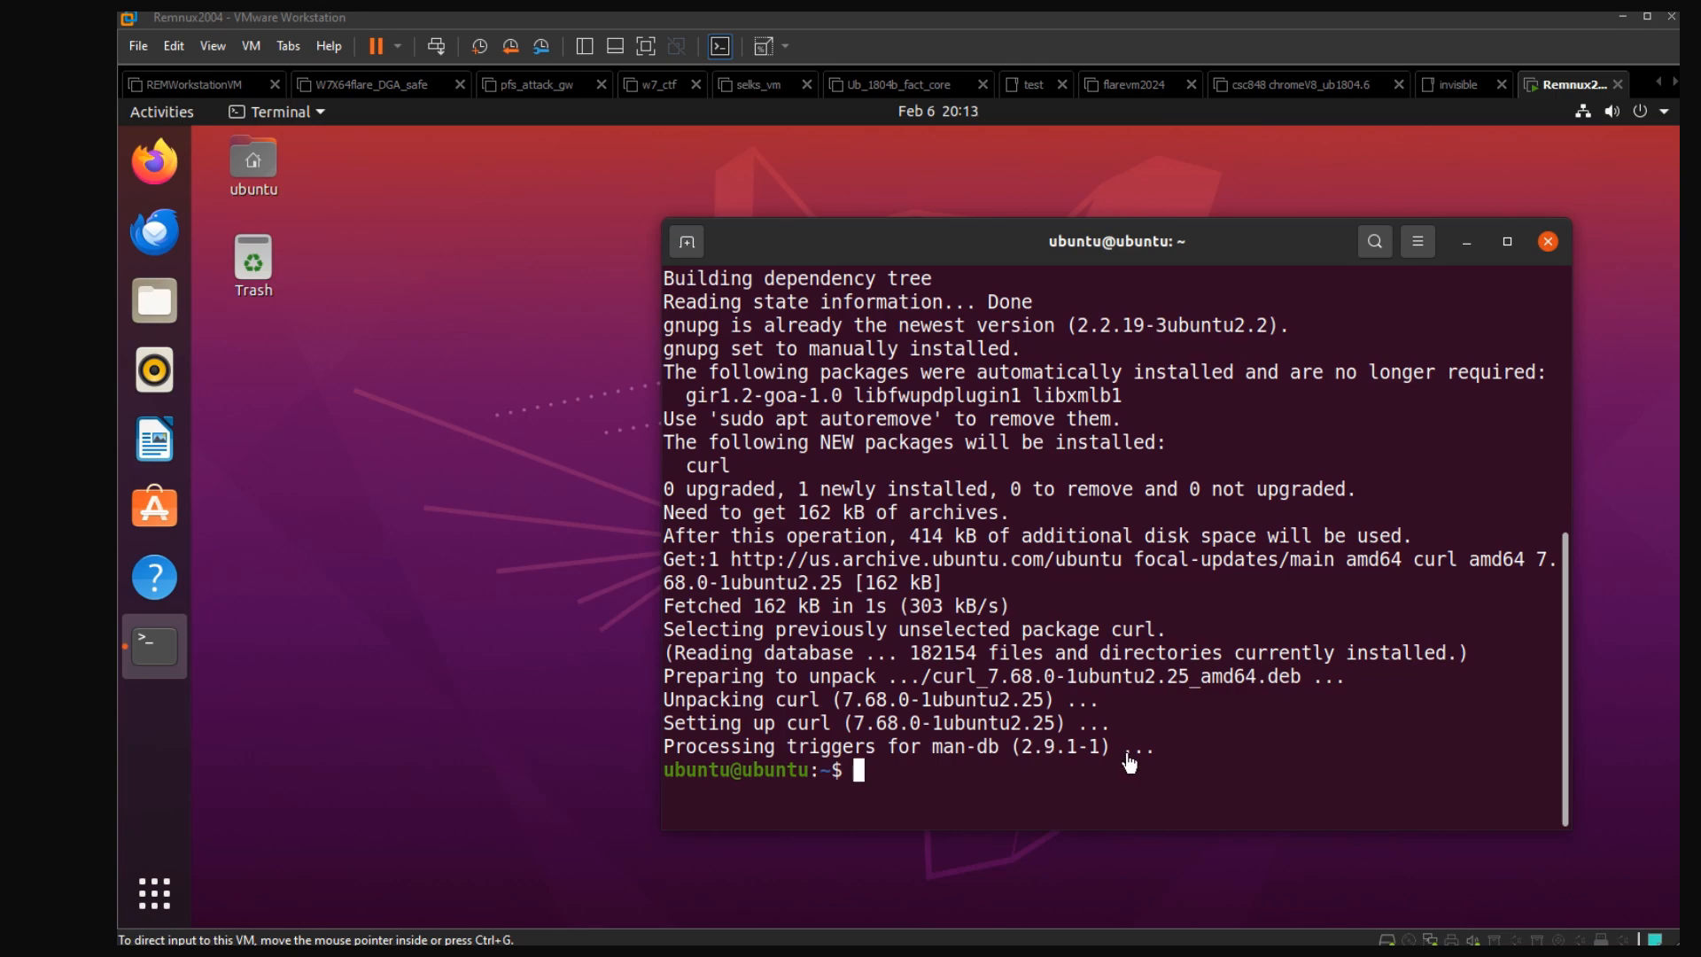
# Paste the REMnux installation command into the guest's terminal and run the installer
pyautogui.rightClick(1204, 767)
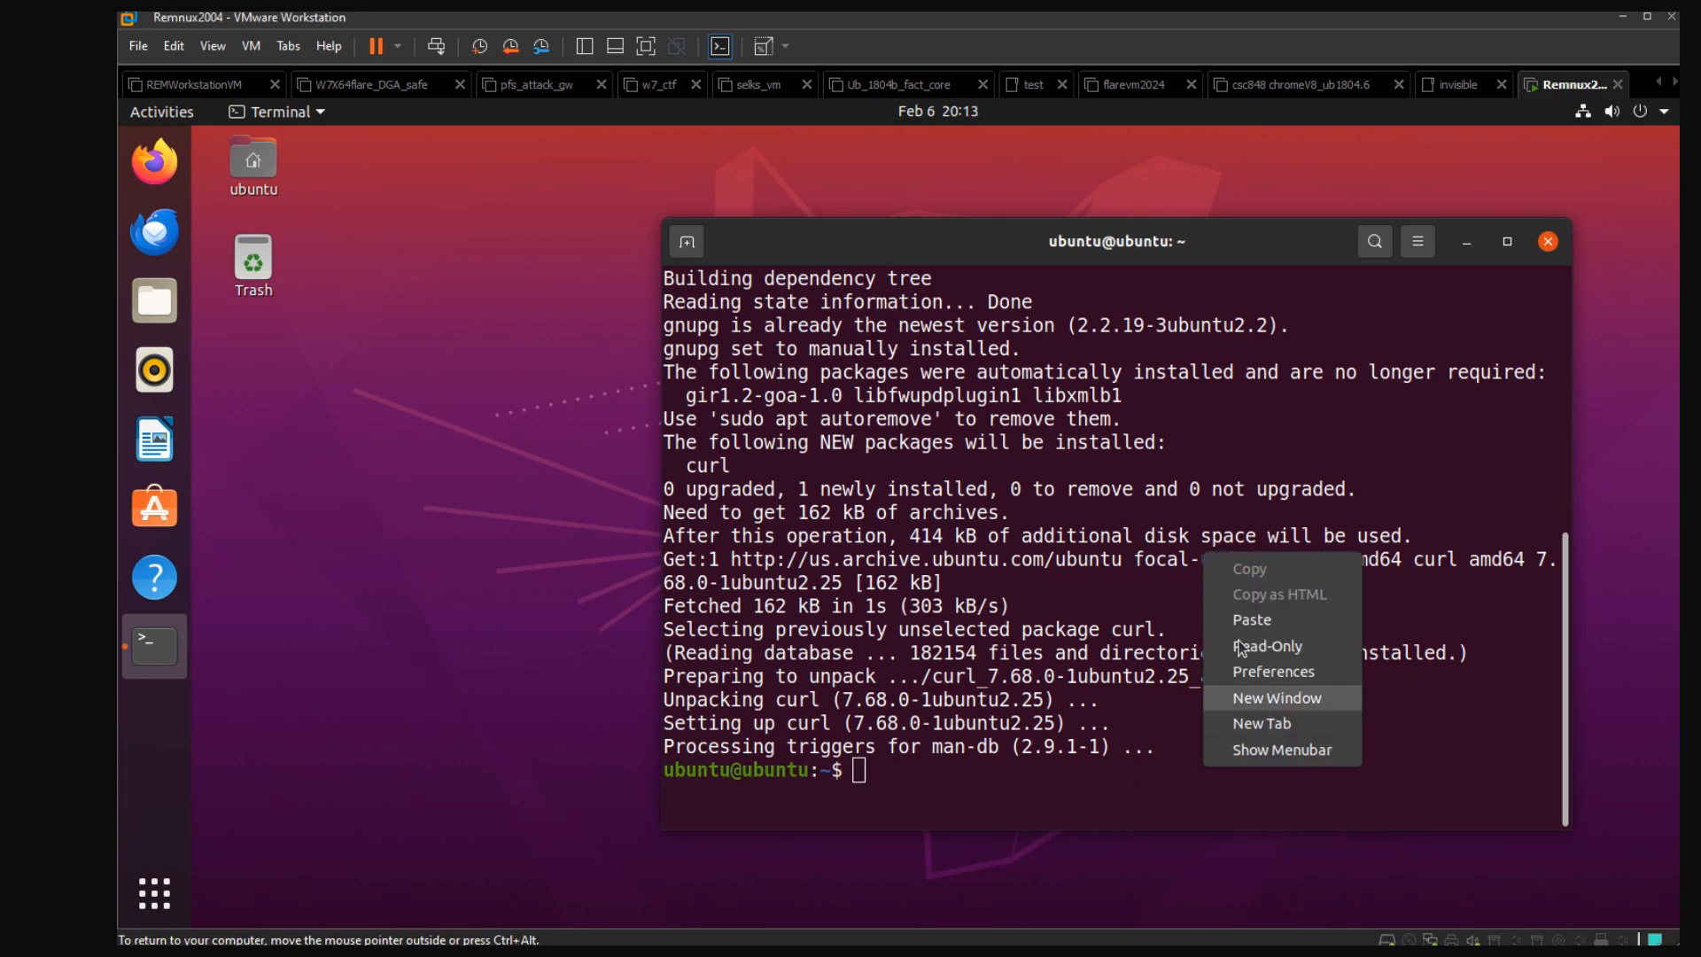
pyautogui.click(1262, 623)
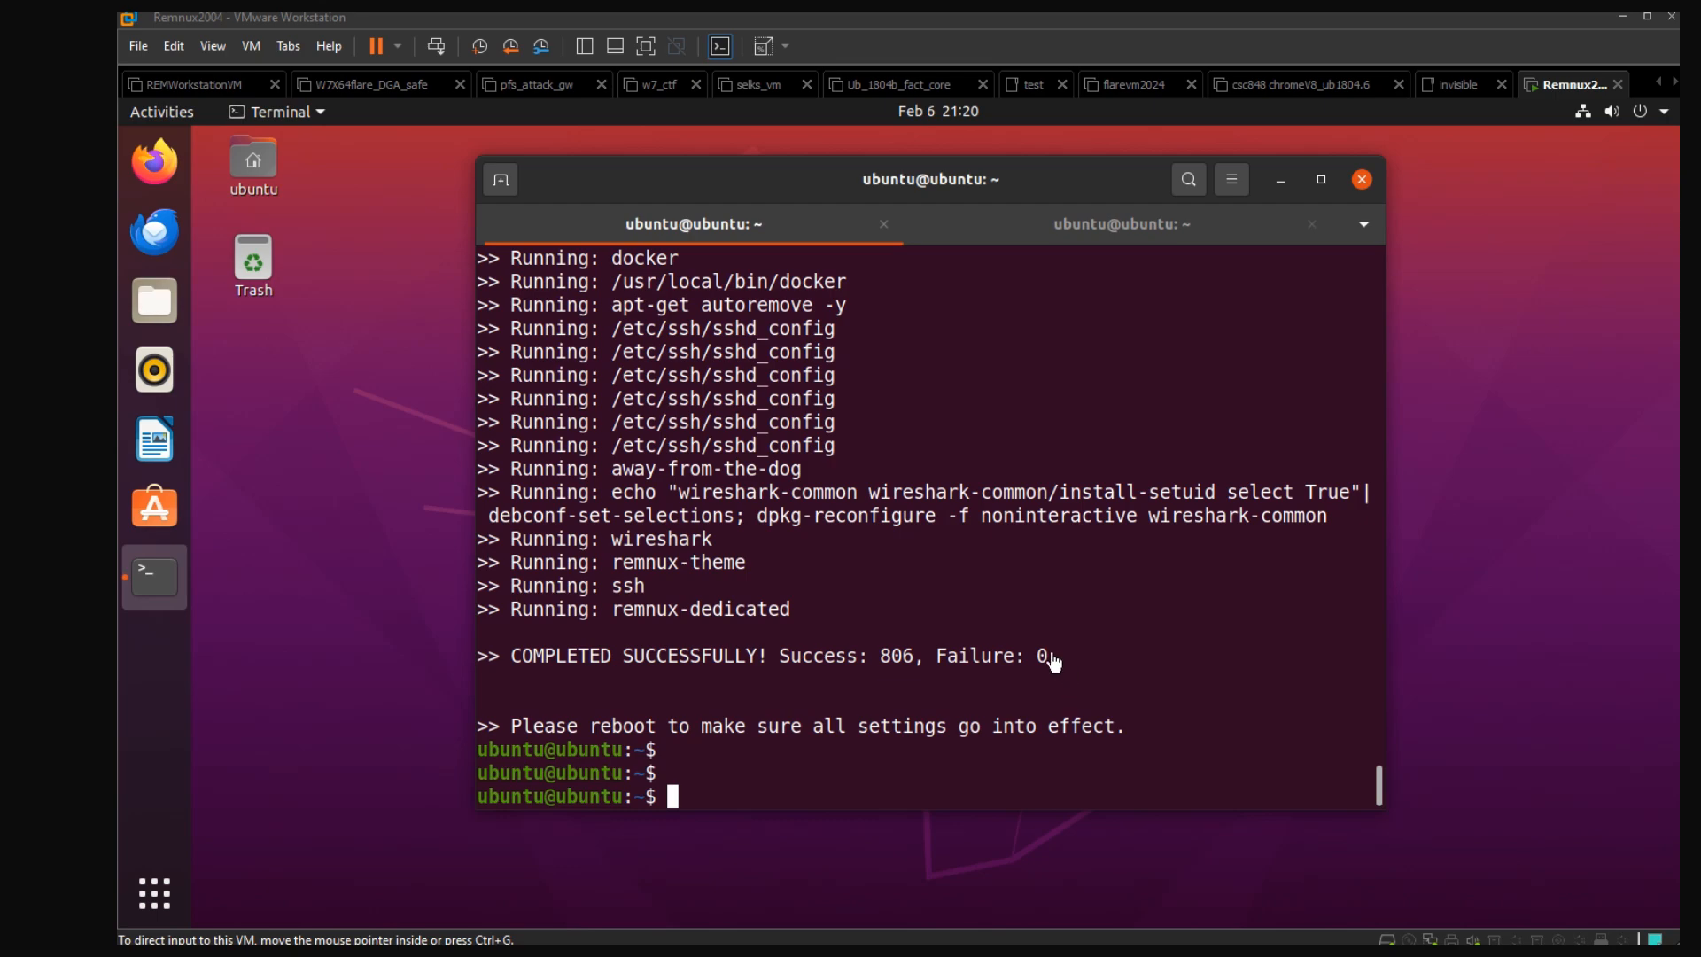
# Show the notes in the second terminal session listing more installs to consider before taking a snapshot
pyautogui.click(1074, 237)
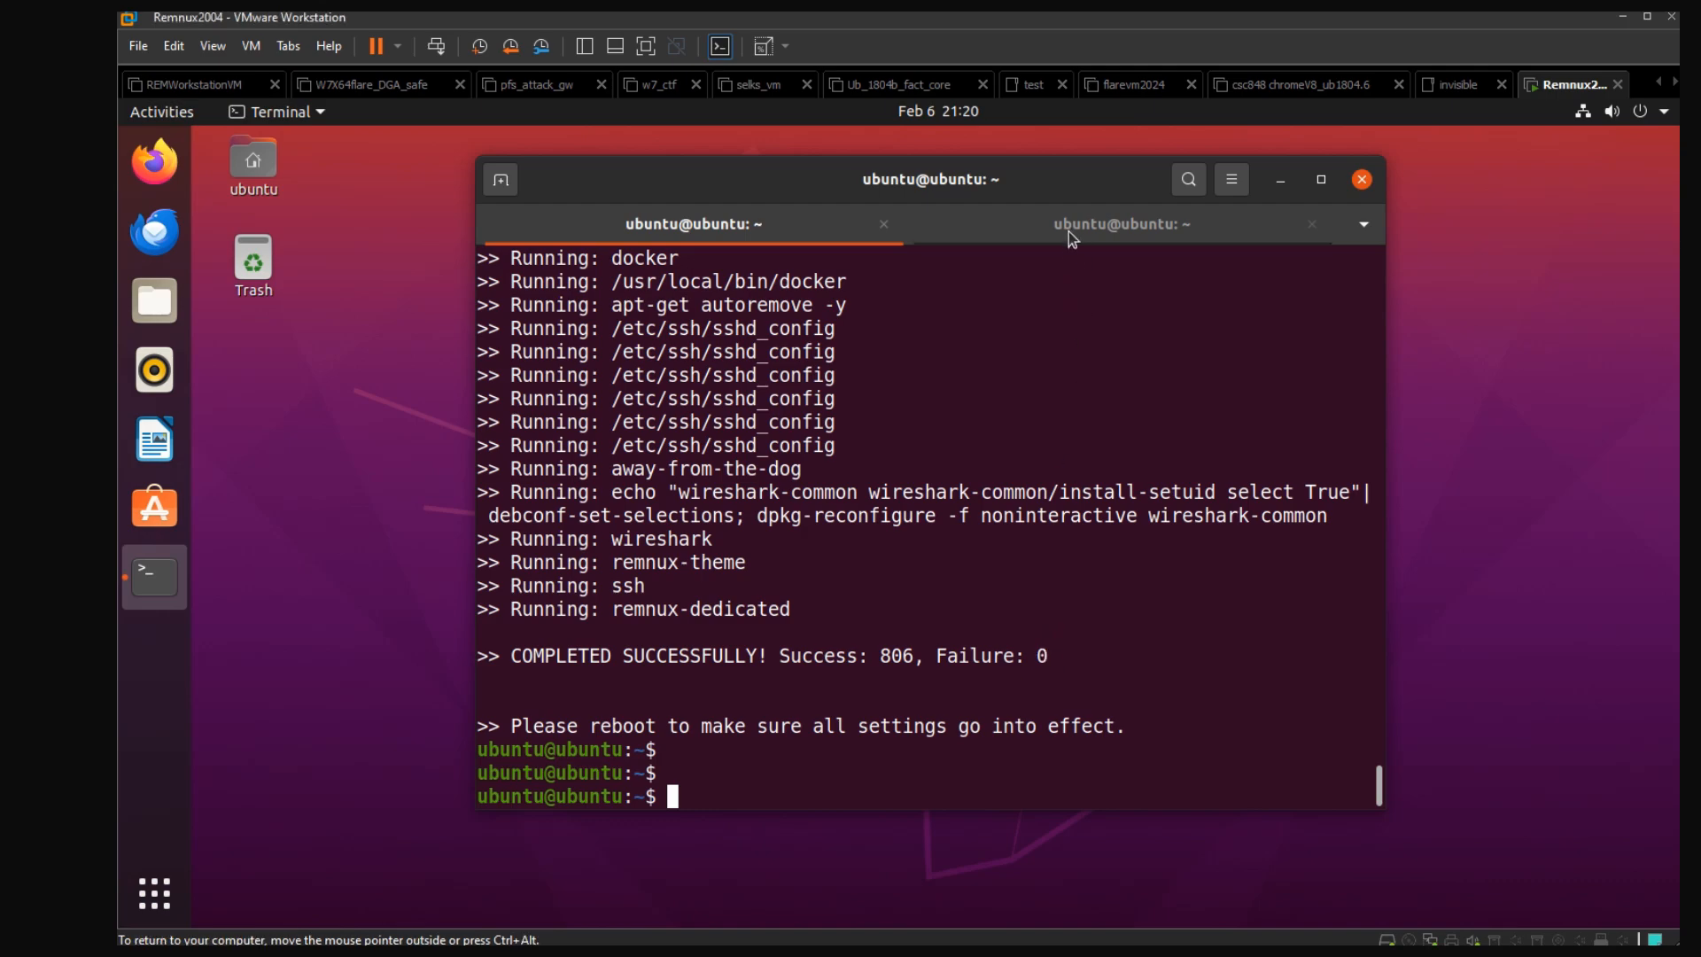
pyautogui.click(1070, 231)
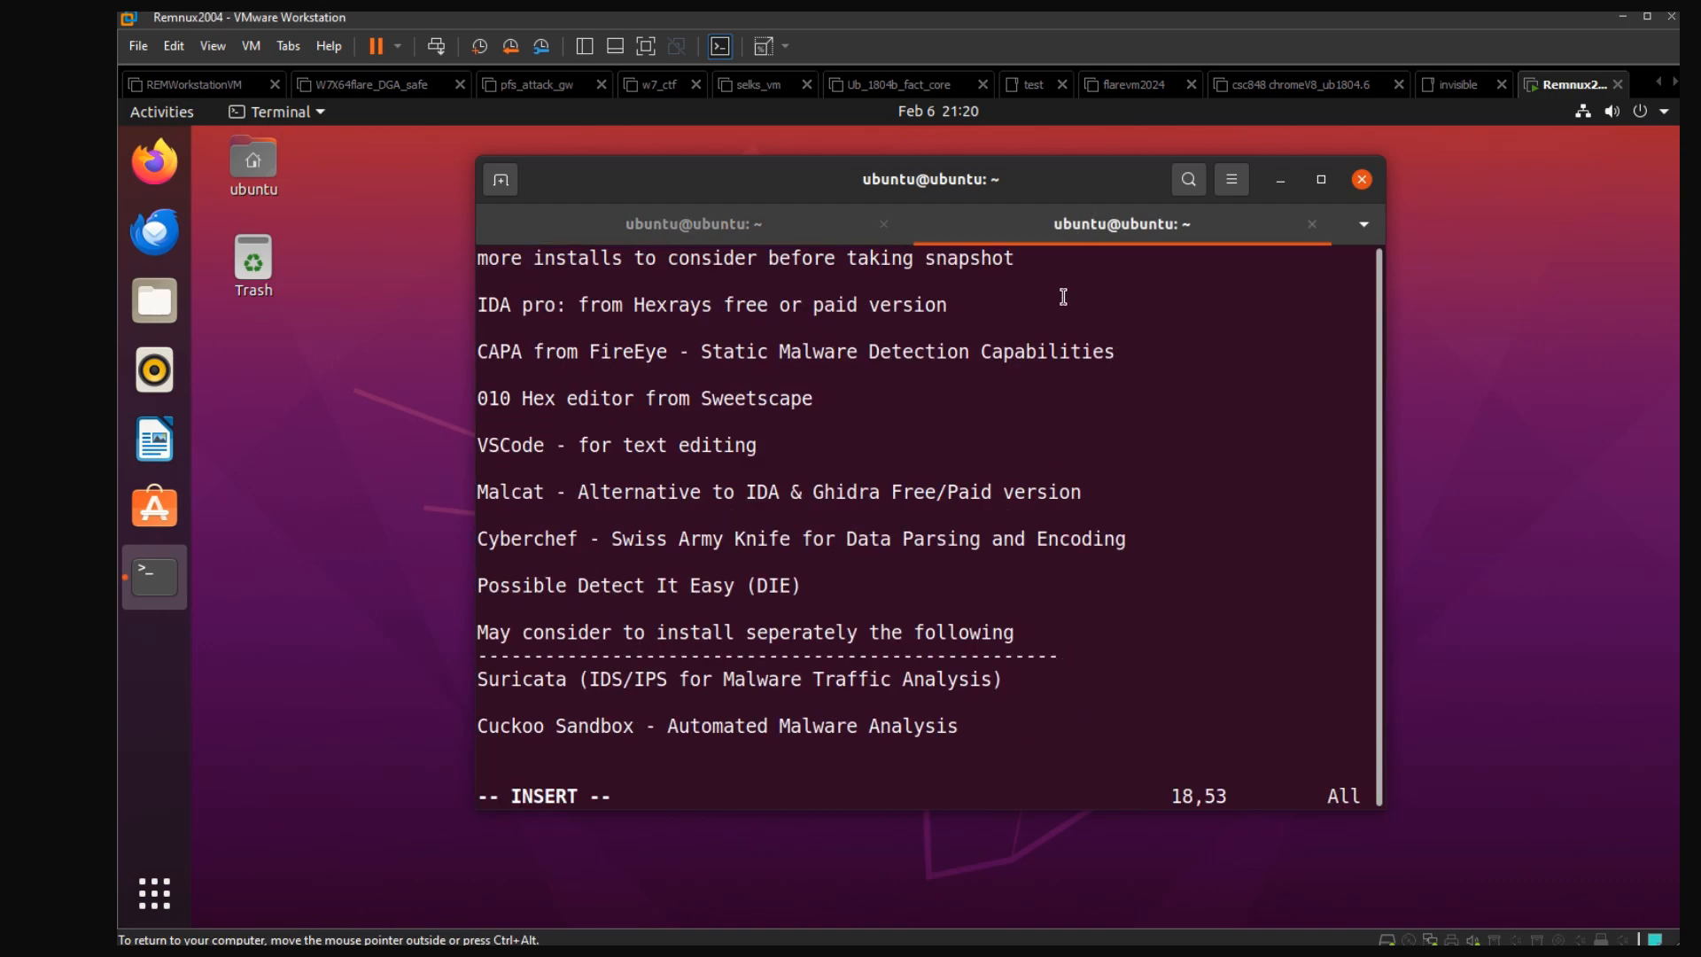